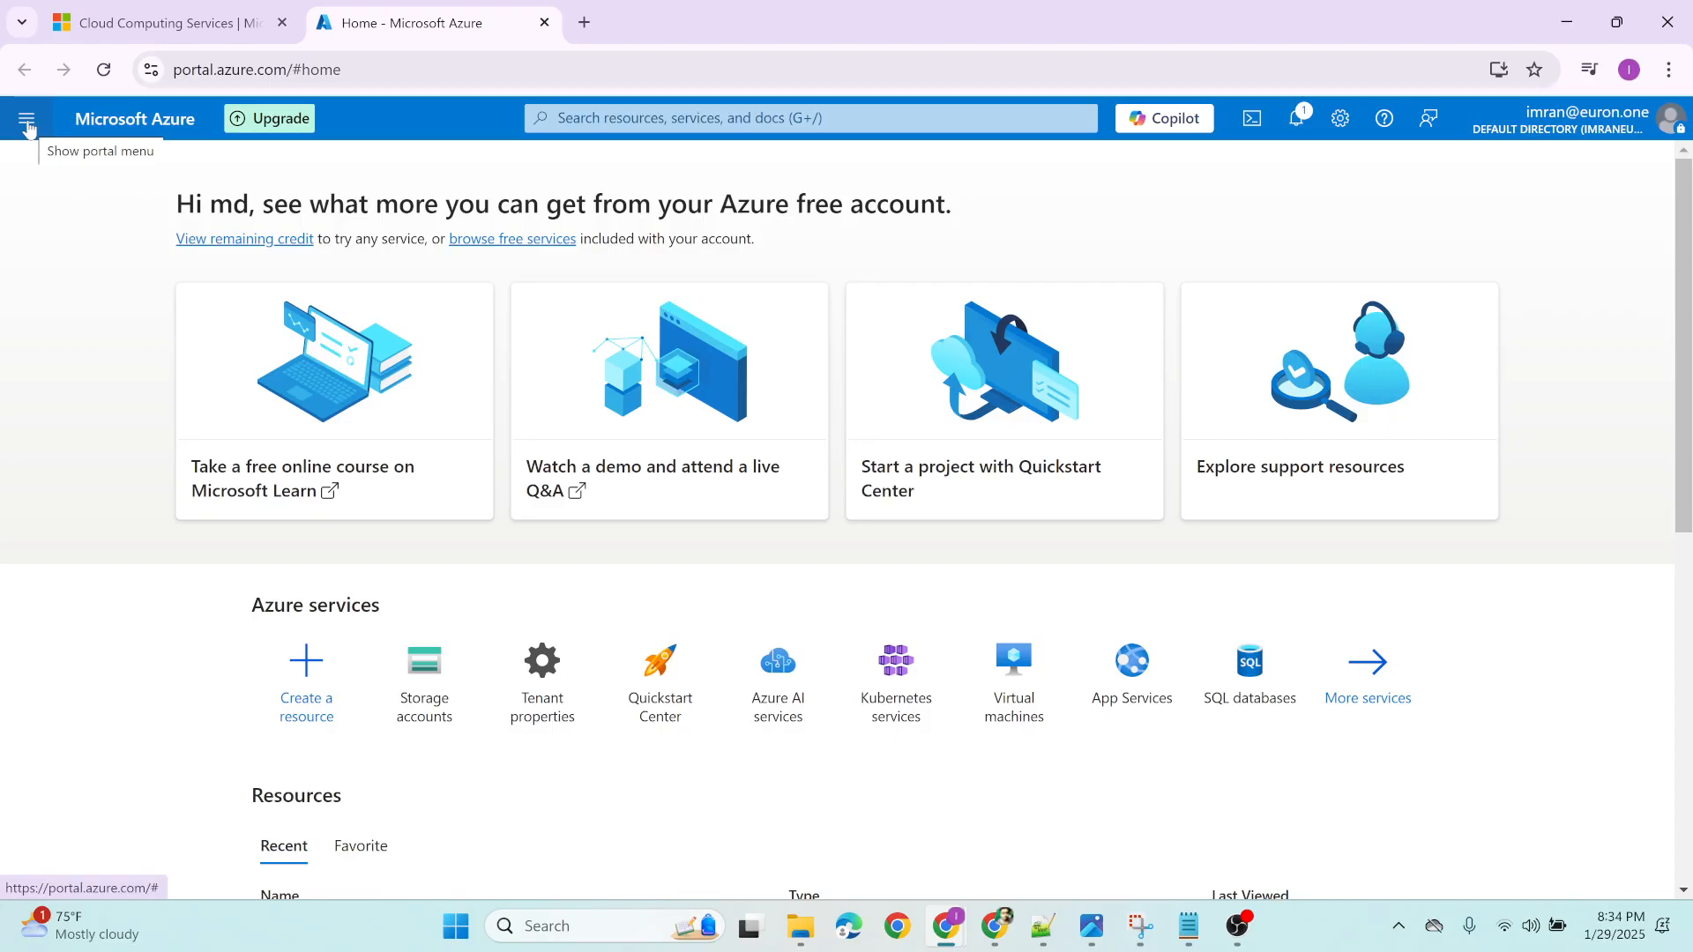
Open the list of all Azure services and browse its categories, including Compute, Containers, Databases, DevOps, General, Integration, Internet of Things and Migration
{"action": "left_click", "coordinate": [27, 123]}
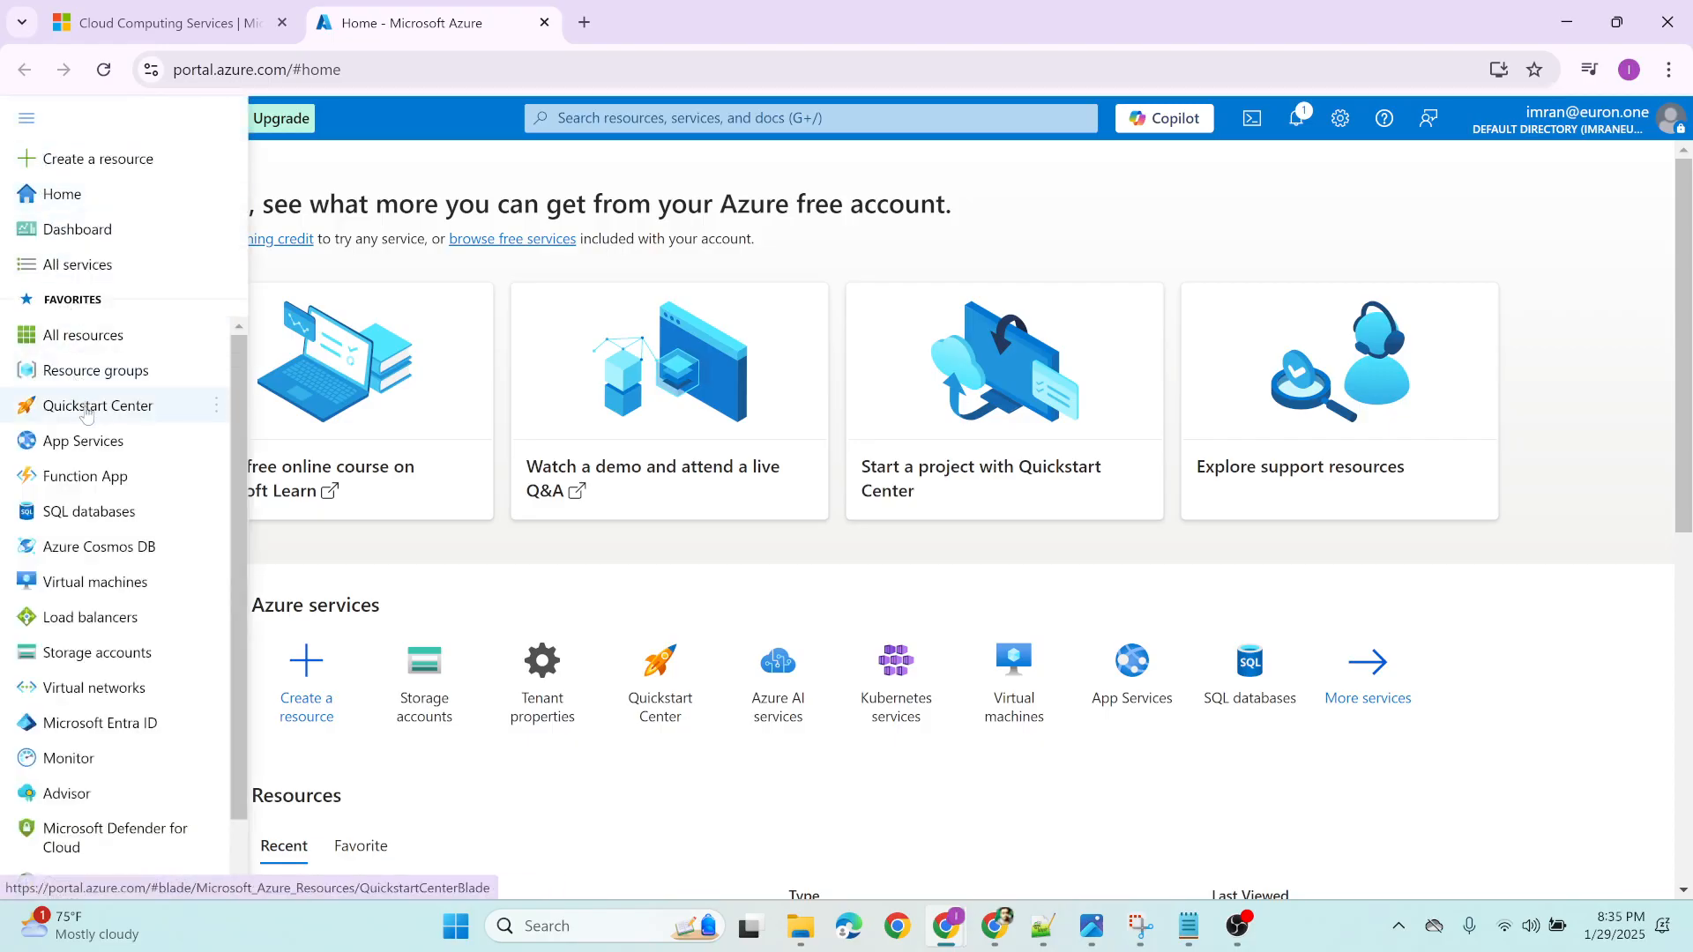
{"action": "left_click", "coordinate": [79, 275]}
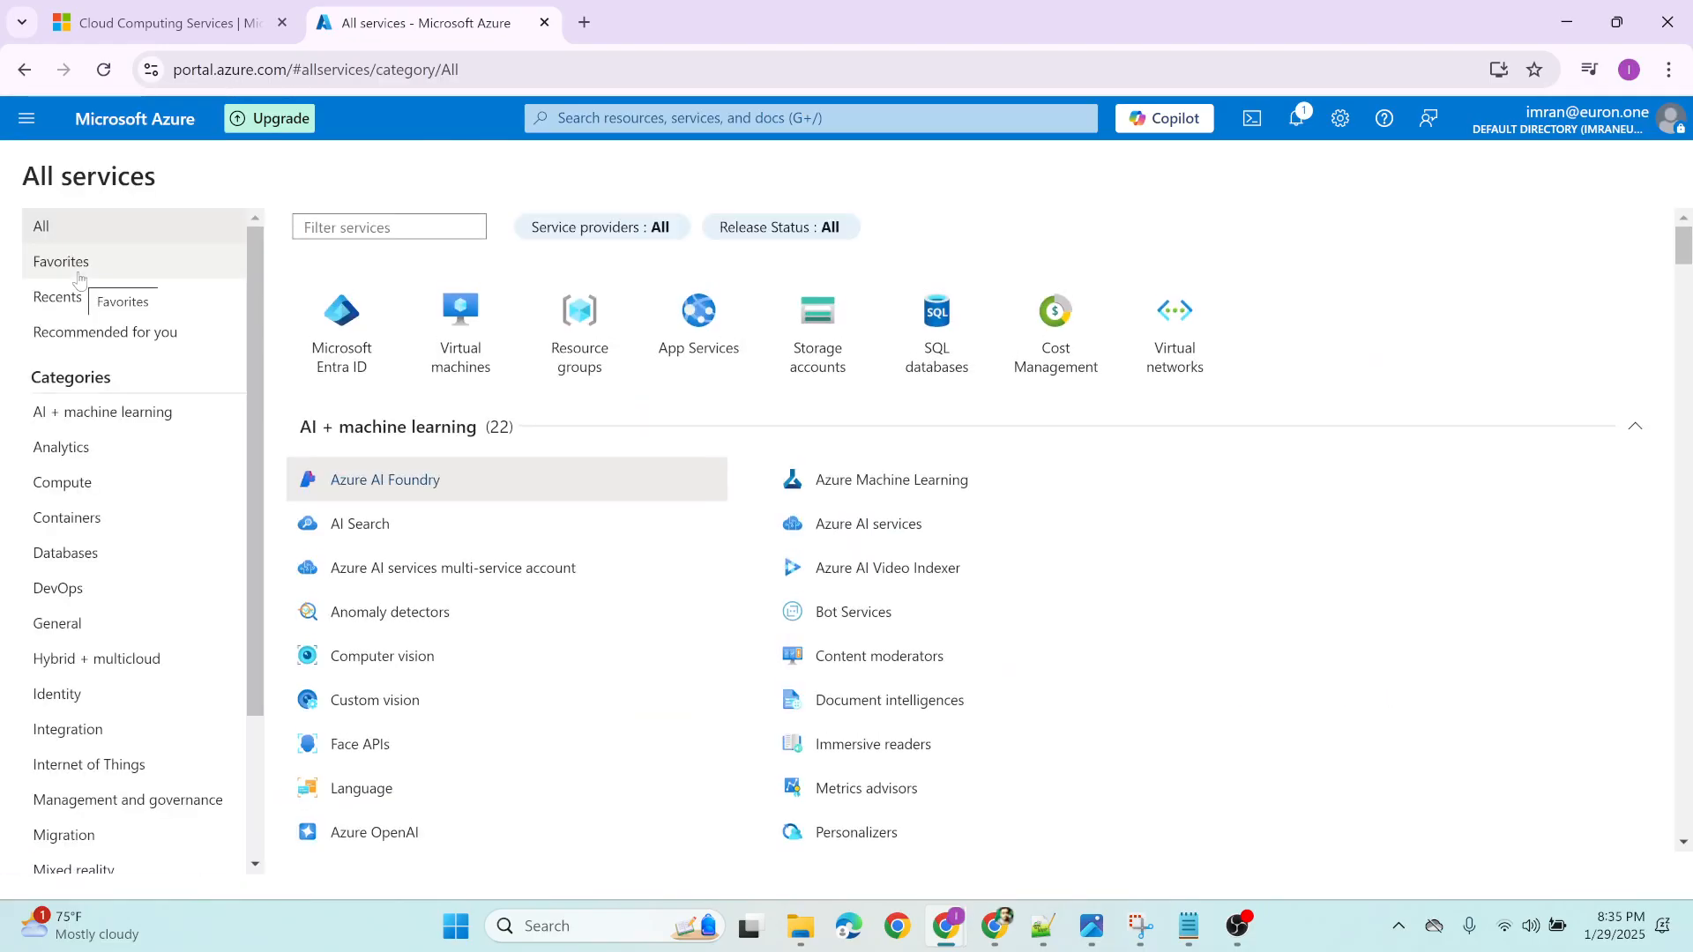
{"action": "mouse_move", "coordinate": [467, 599]}
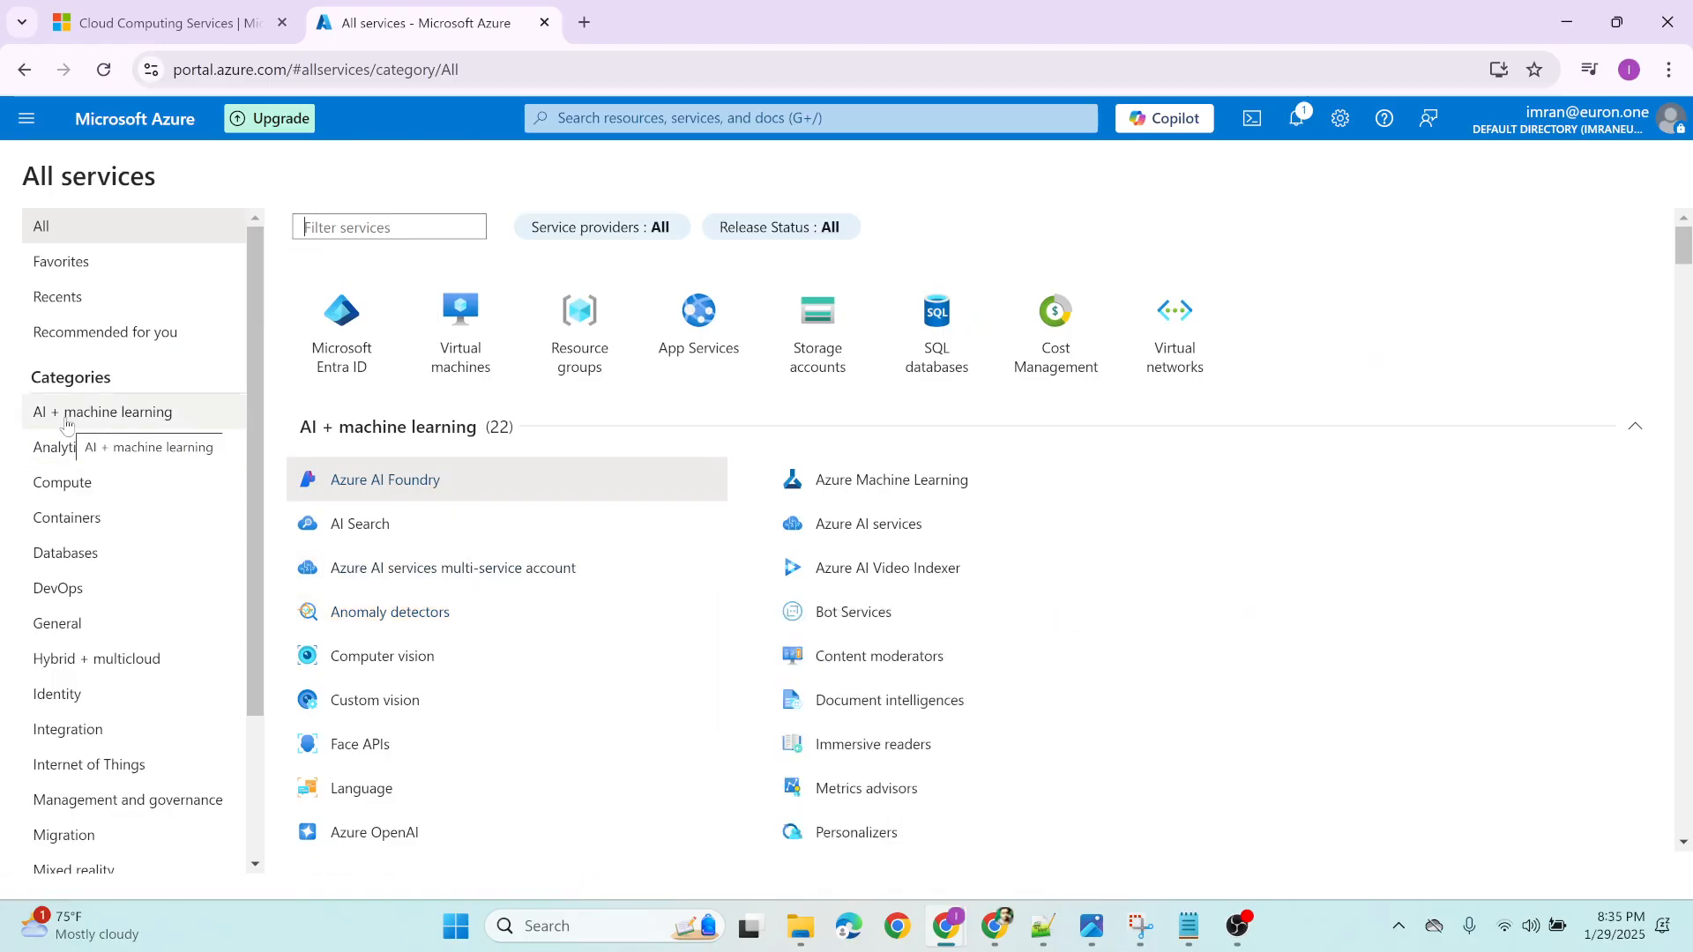
{"action": "left_click", "coordinate": [97, 491]}
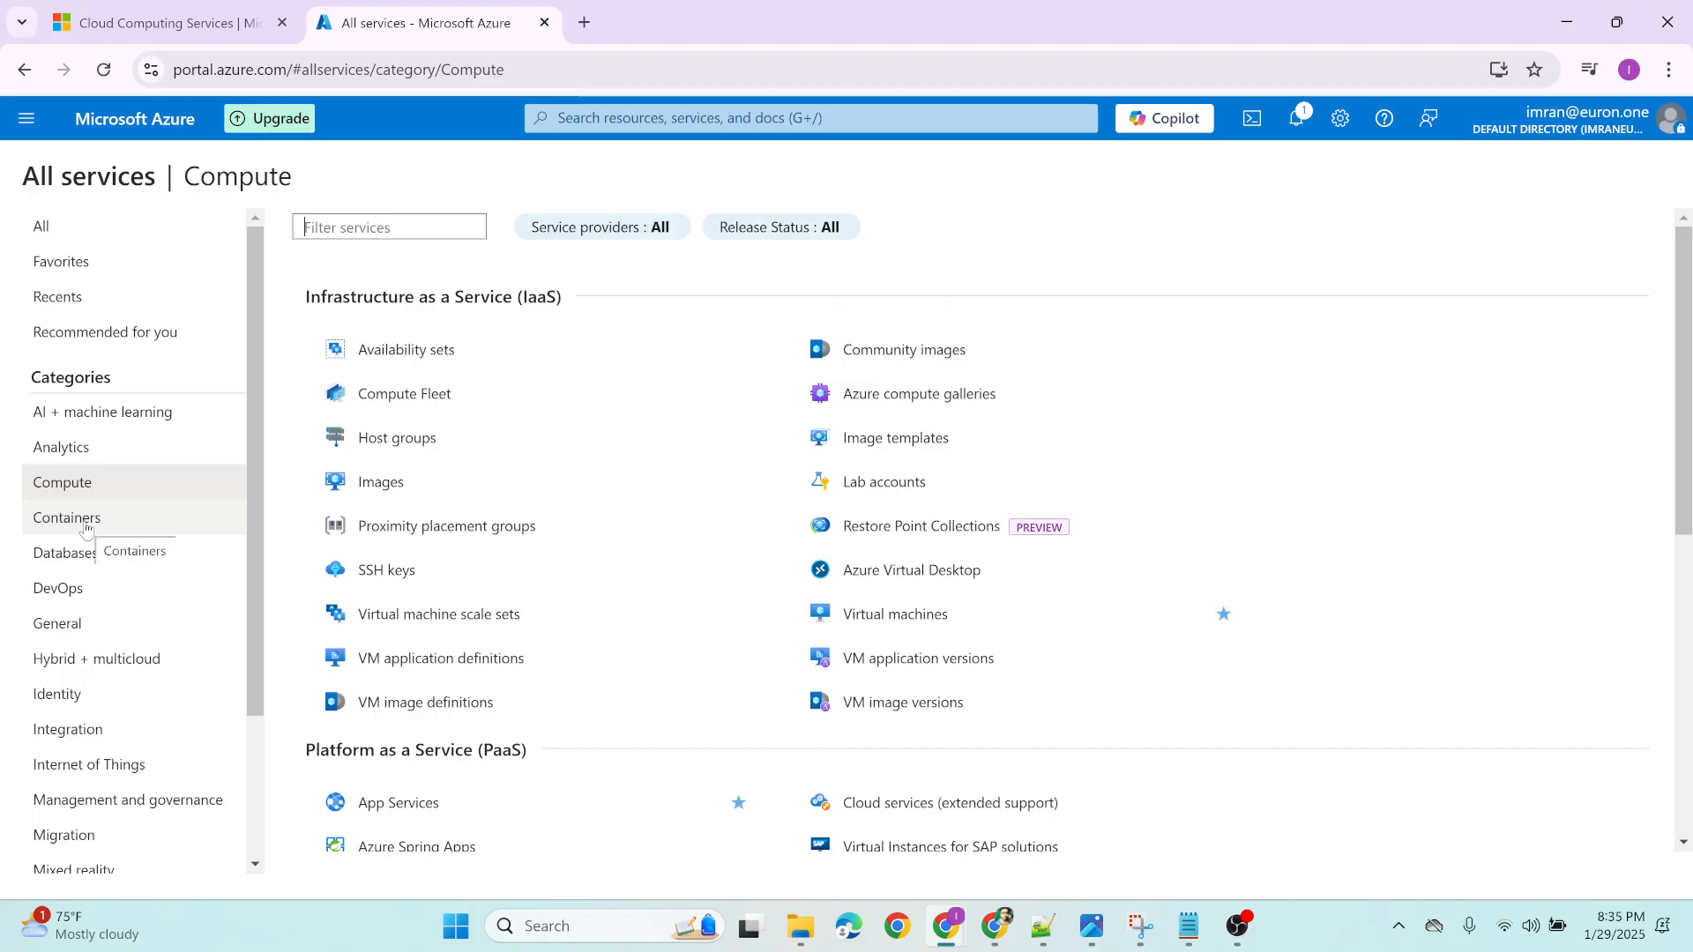
{"action": "left_click", "coordinate": [86, 529]}
{"action": "left_click", "coordinate": [85, 554]}
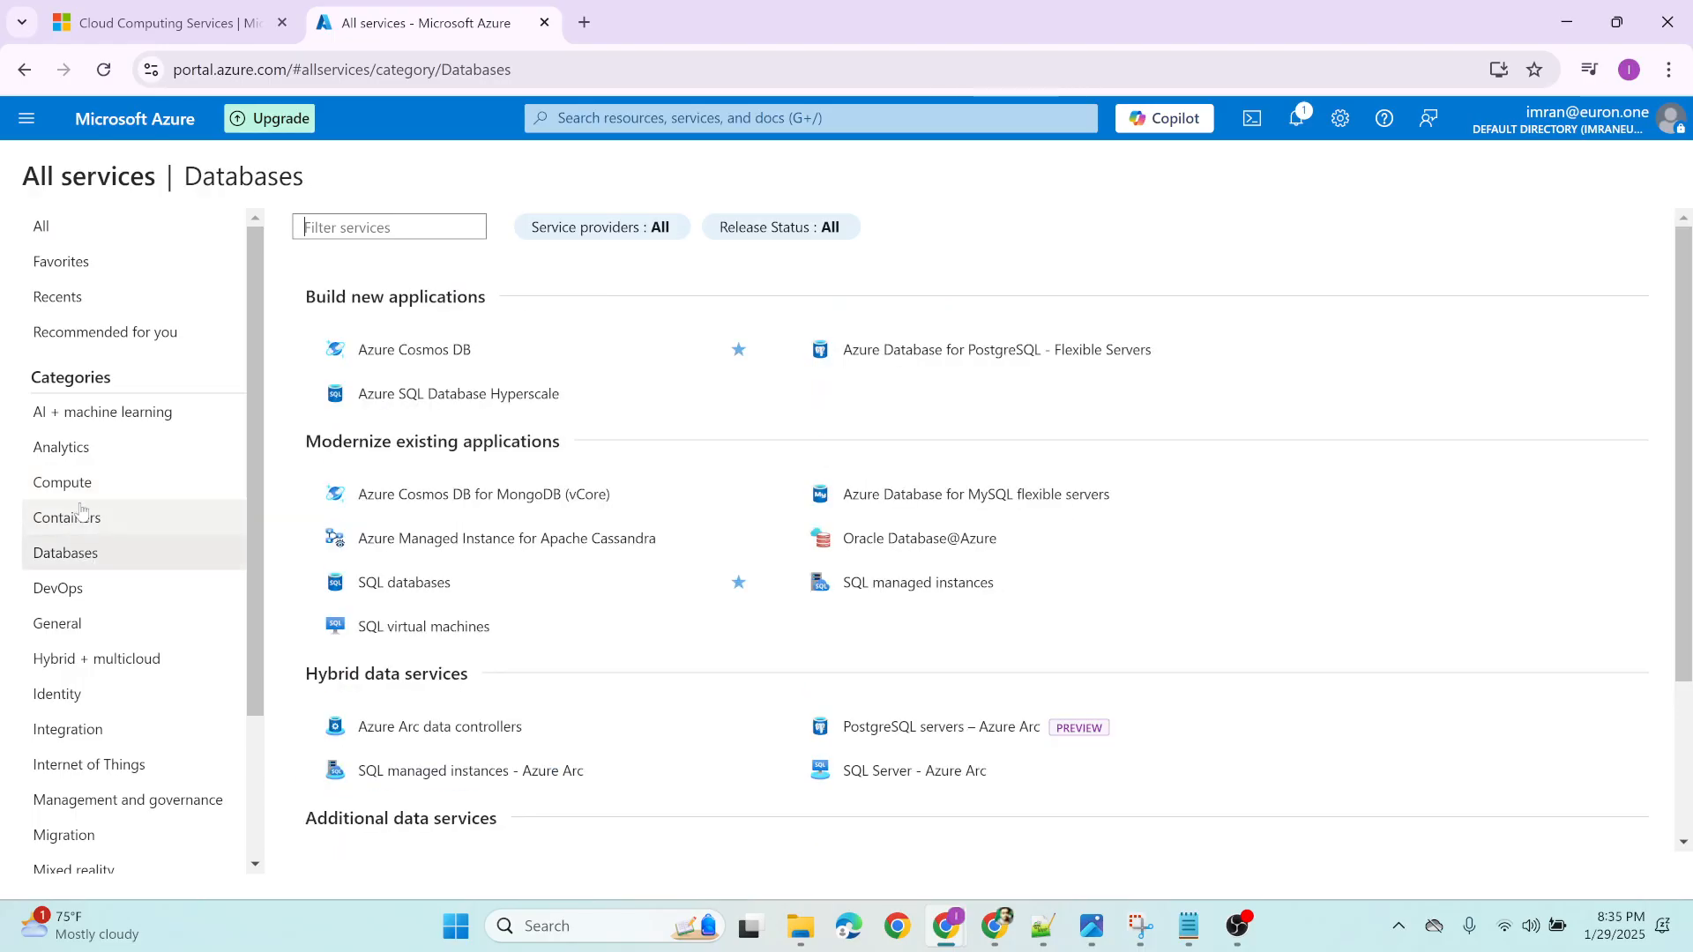
{"action": "left_click", "coordinate": [84, 593]}
{"action": "left_click", "coordinate": [89, 628]}
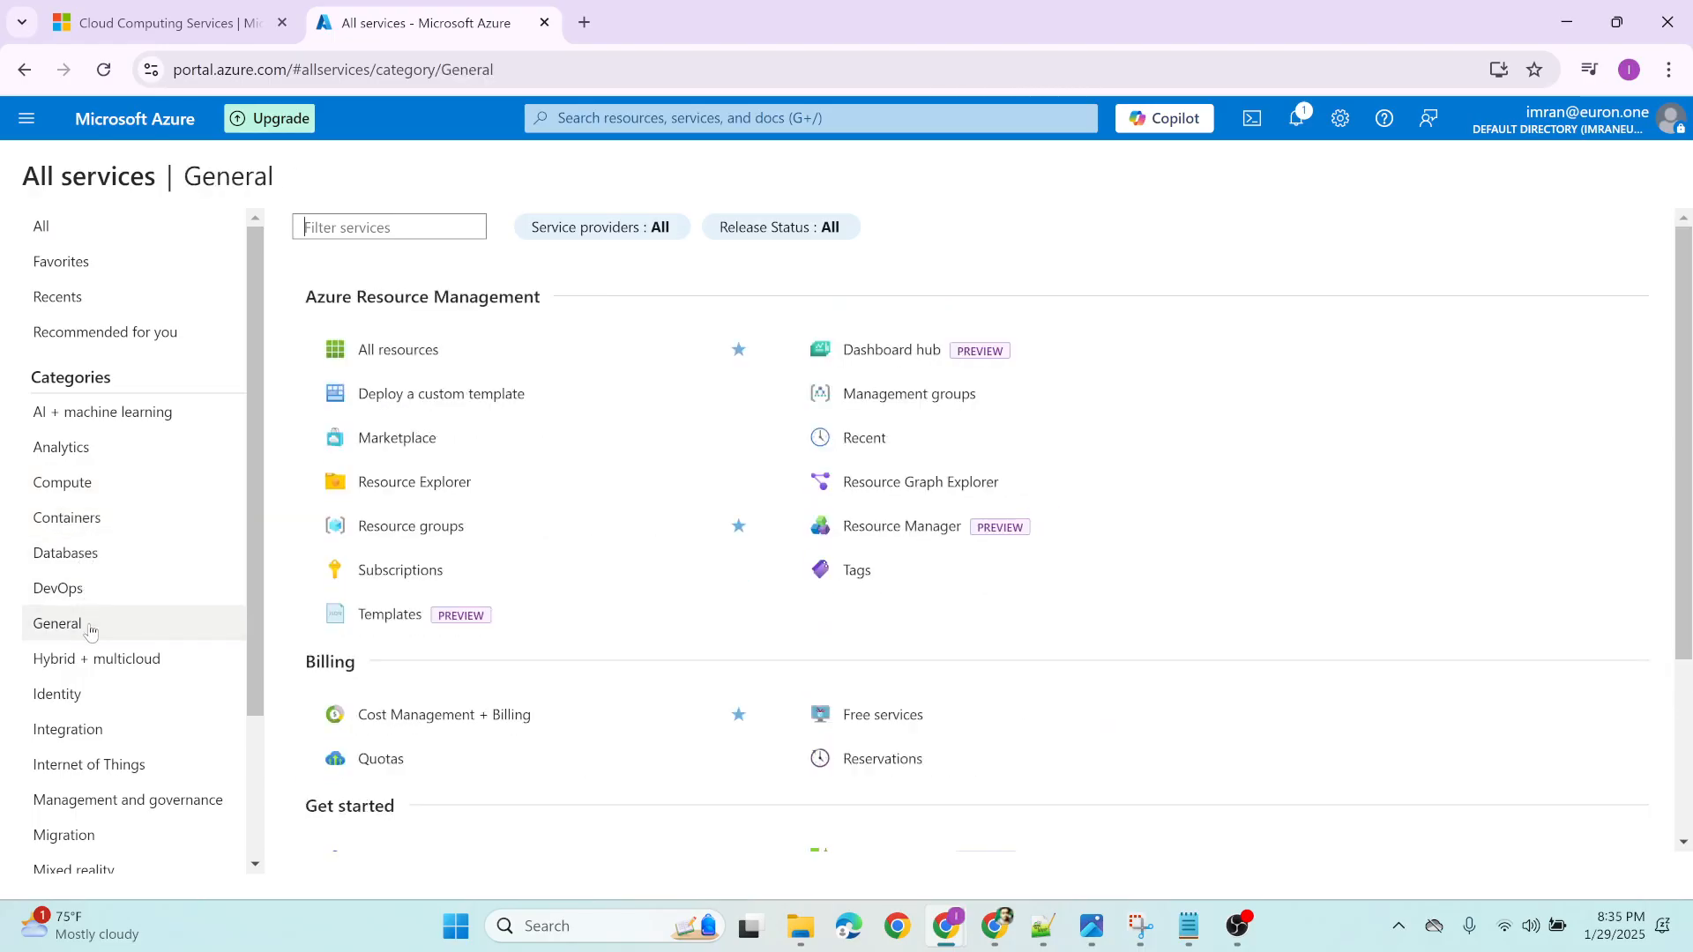
{"action": "left_click", "coordinate": [94, 736]}
{"action": "left_click", "coordinate": [97, 766]}
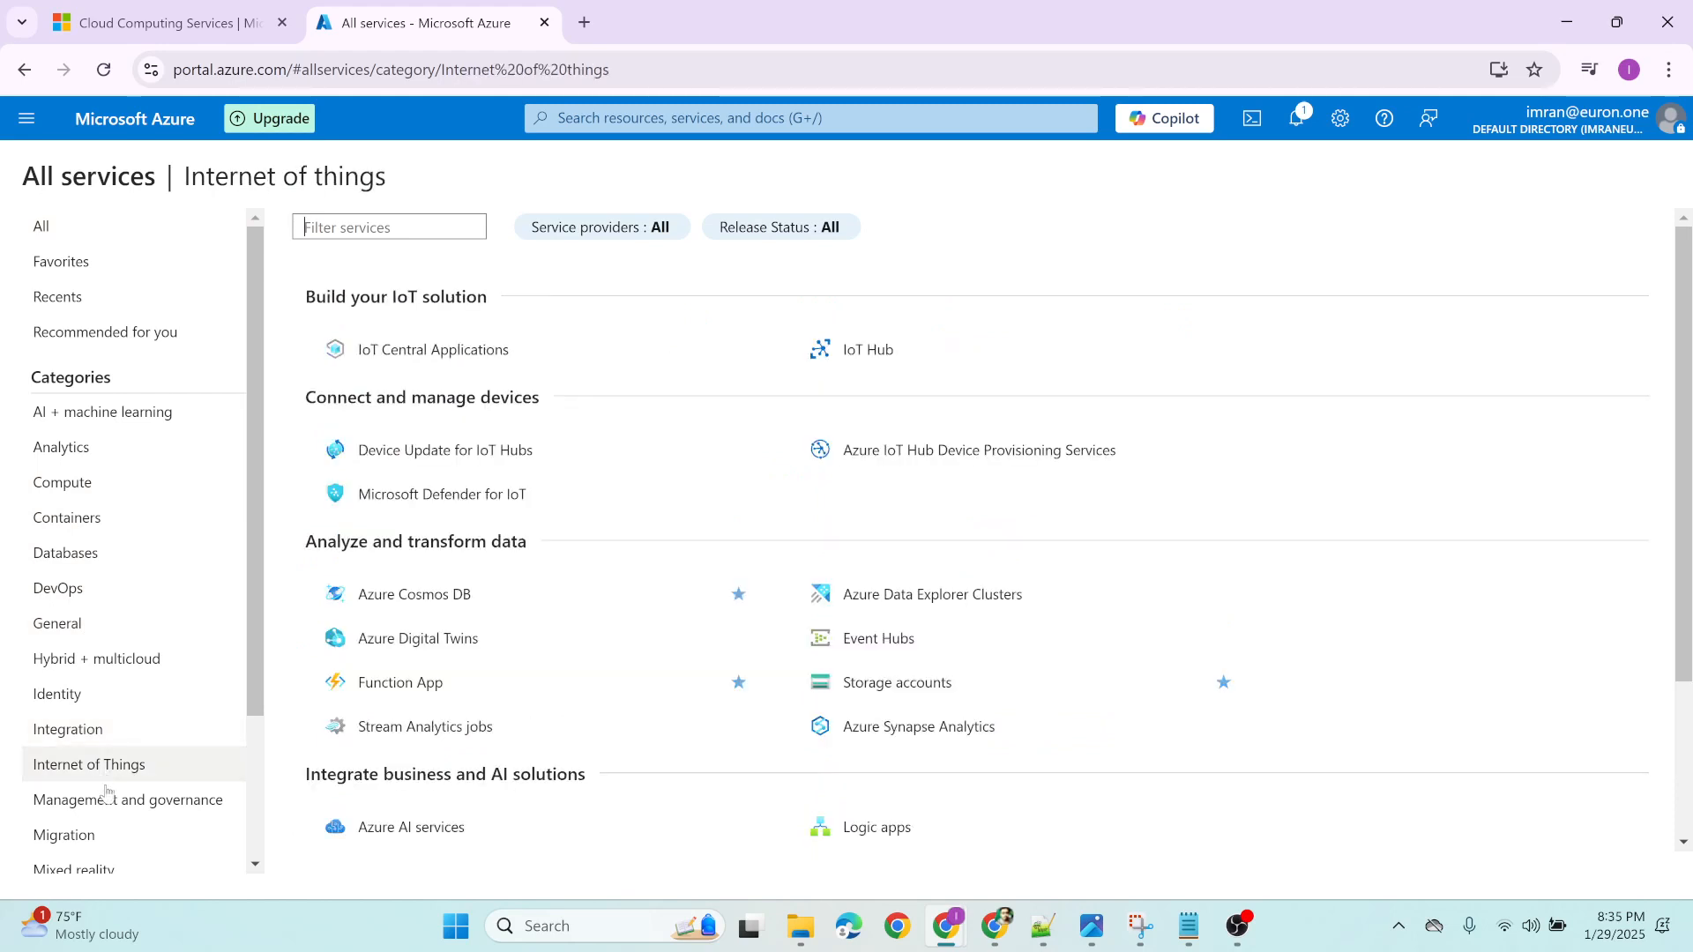
{"action": "left_click", "coordinate": [109, 832]}
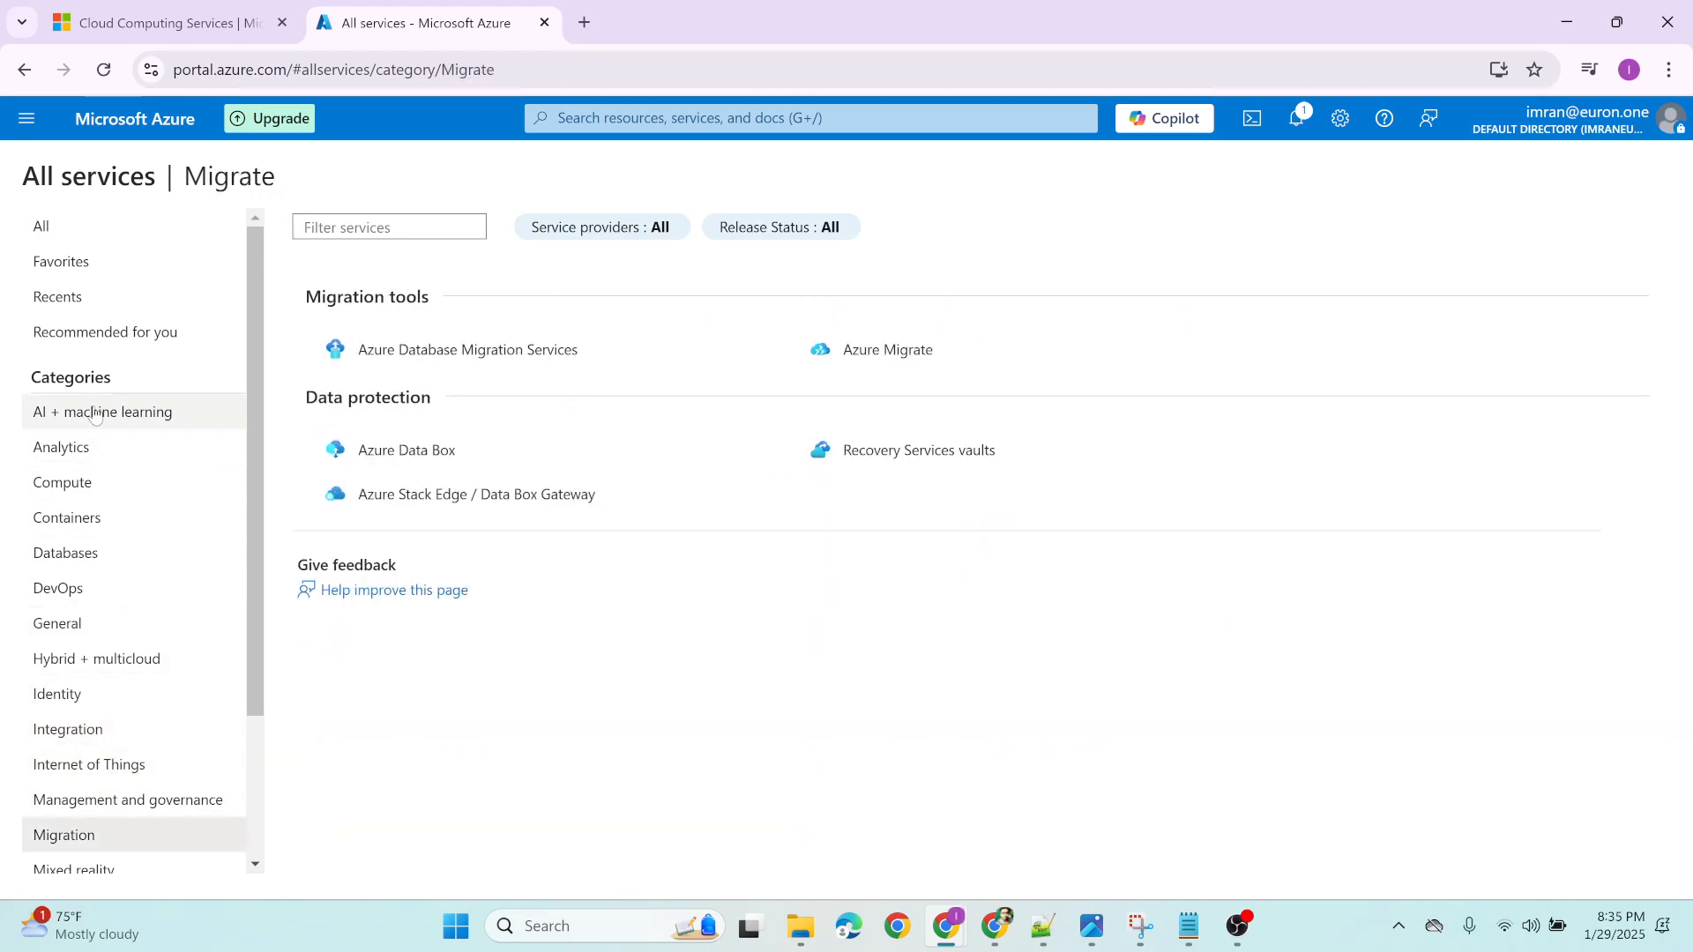
{"action": "left_click", "coordinate": [98, 484]}
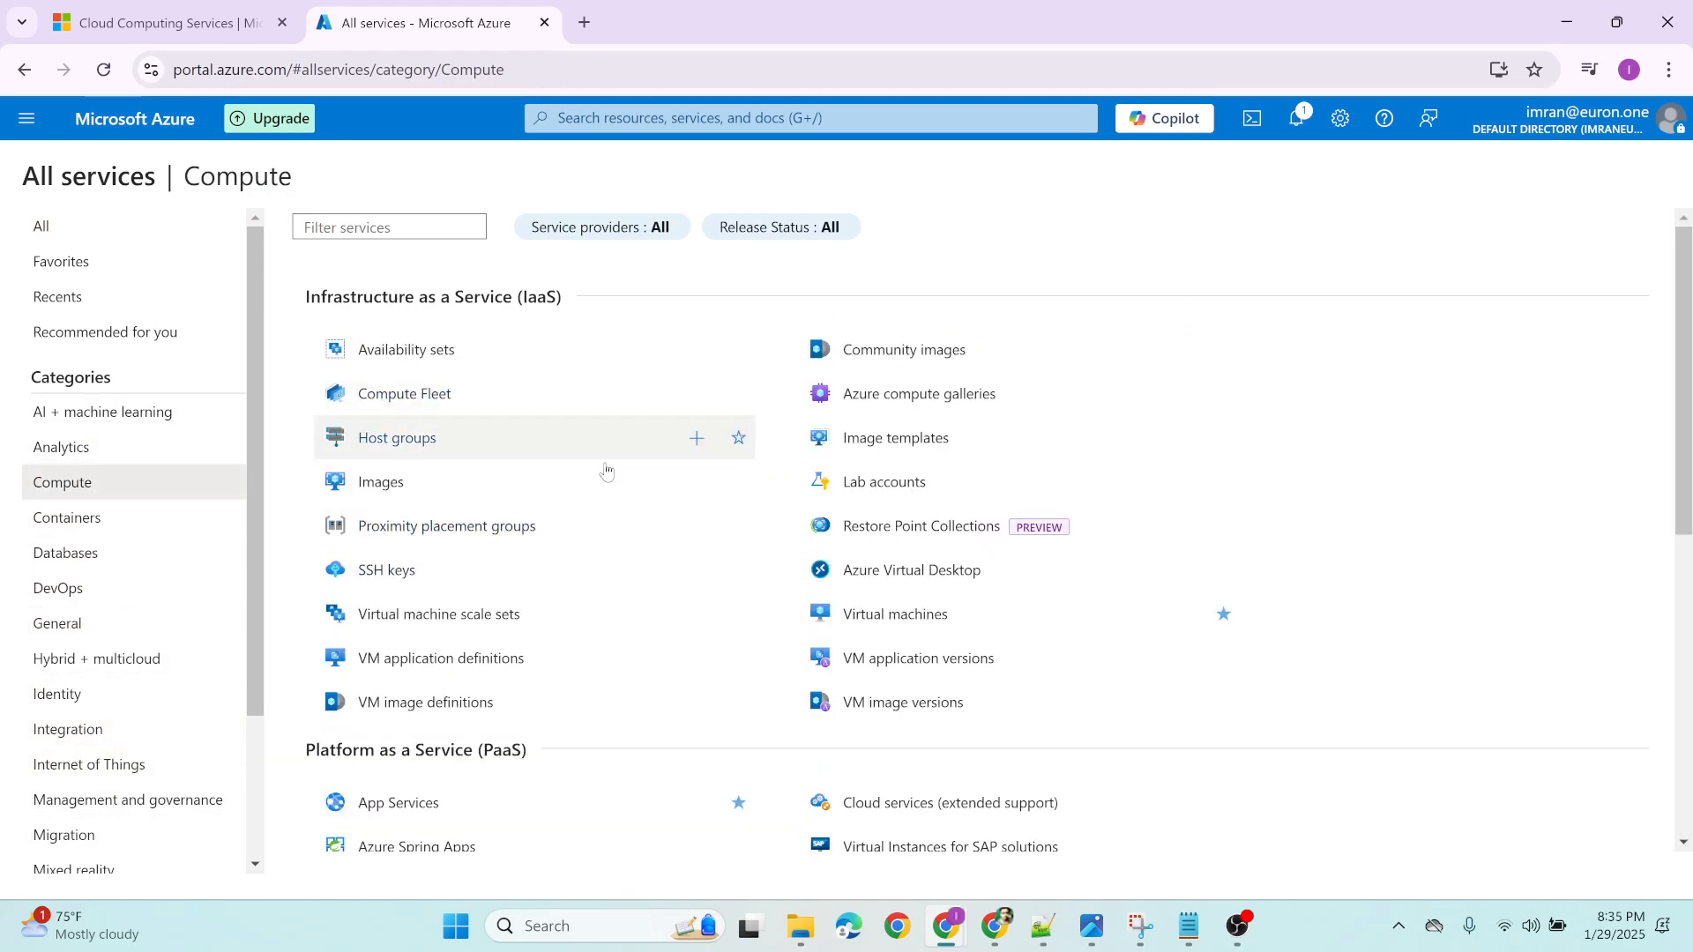
Search the portal for "vir", open the Virtual machines service and start creating an Azure virtual machine
{"action": "left_click", "coordinate": [13, 128]}
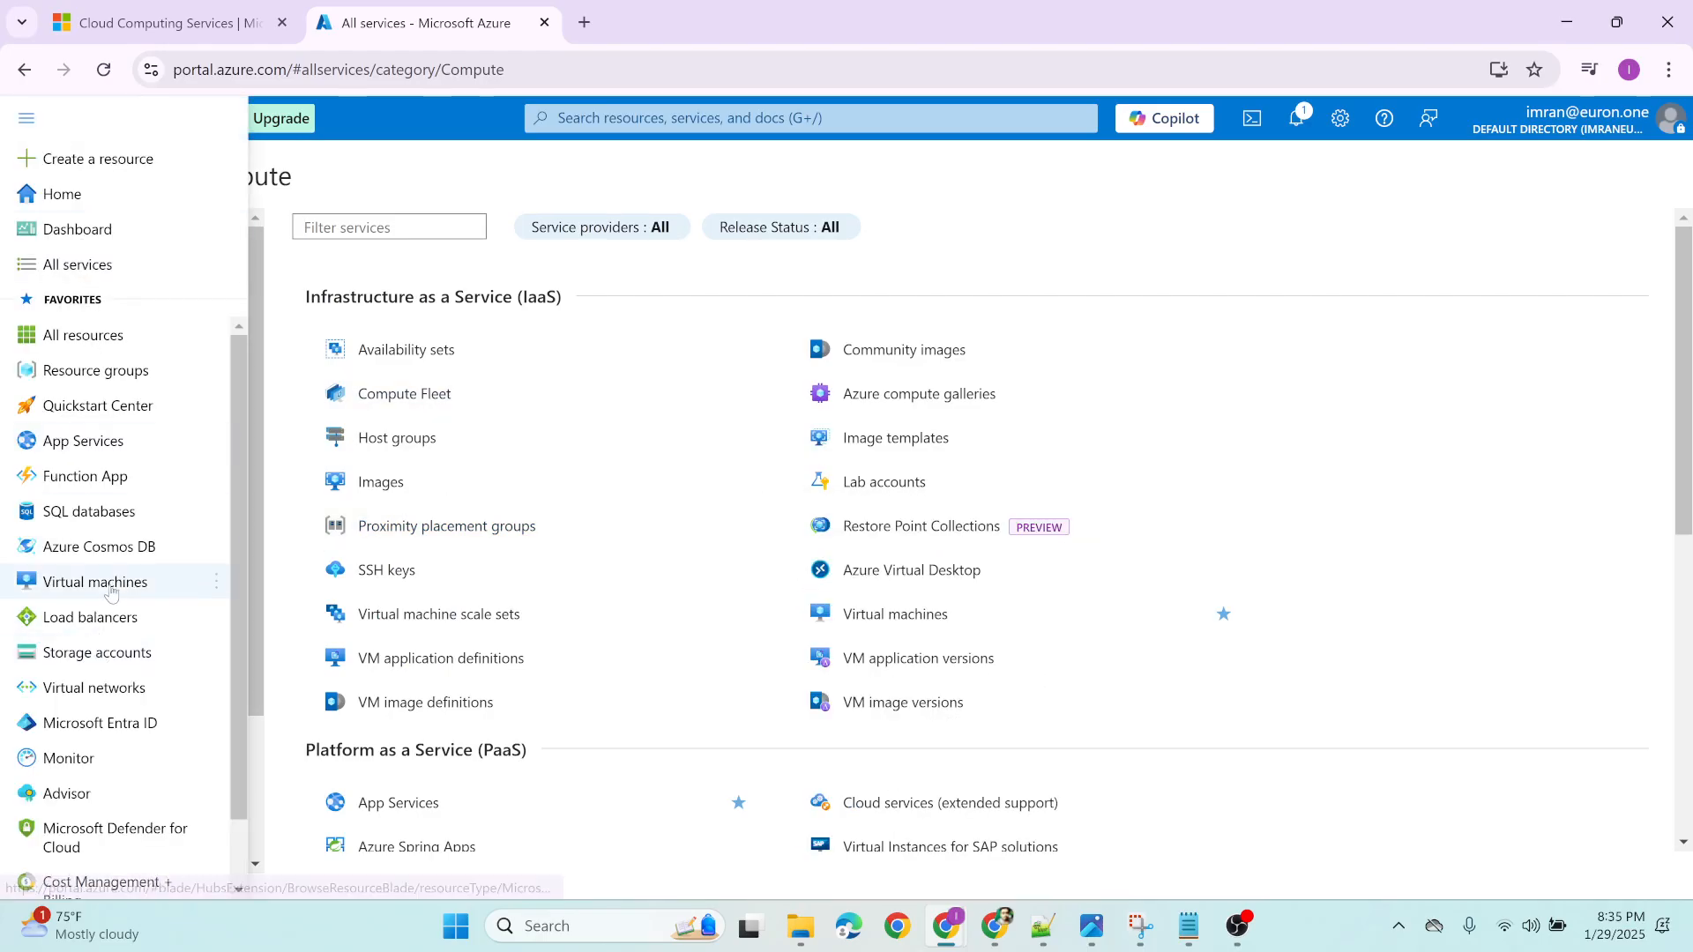
{"action": "left_click", "coordinate": [638, 119]}
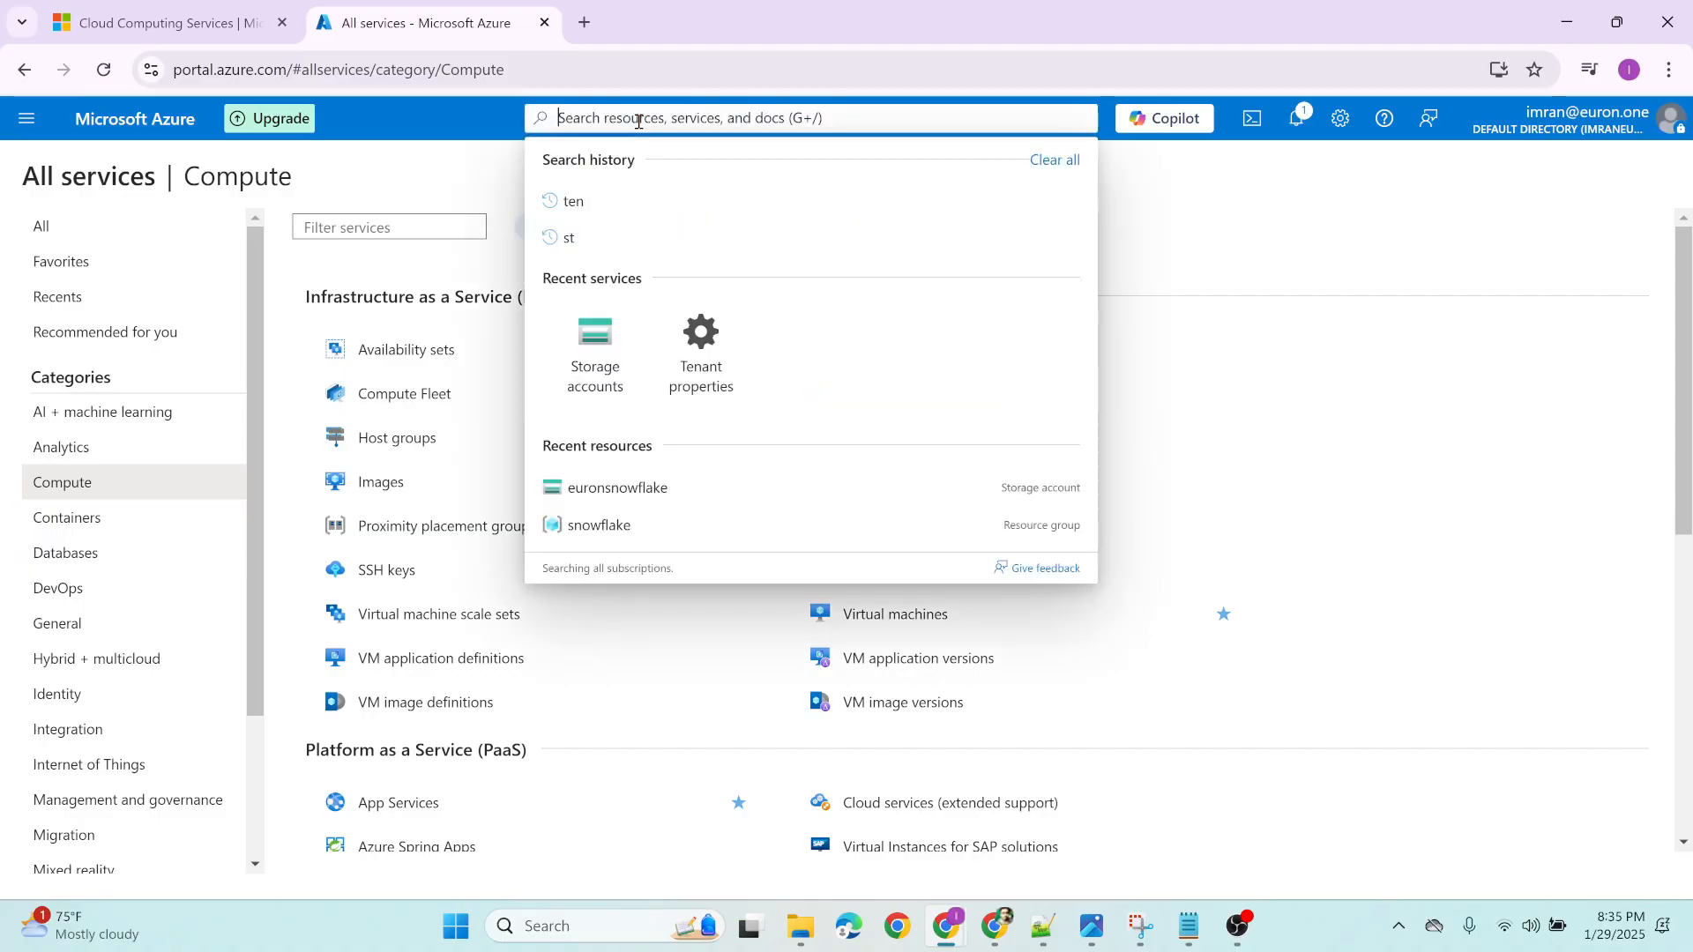
{"action": "type", "text": "vir"}
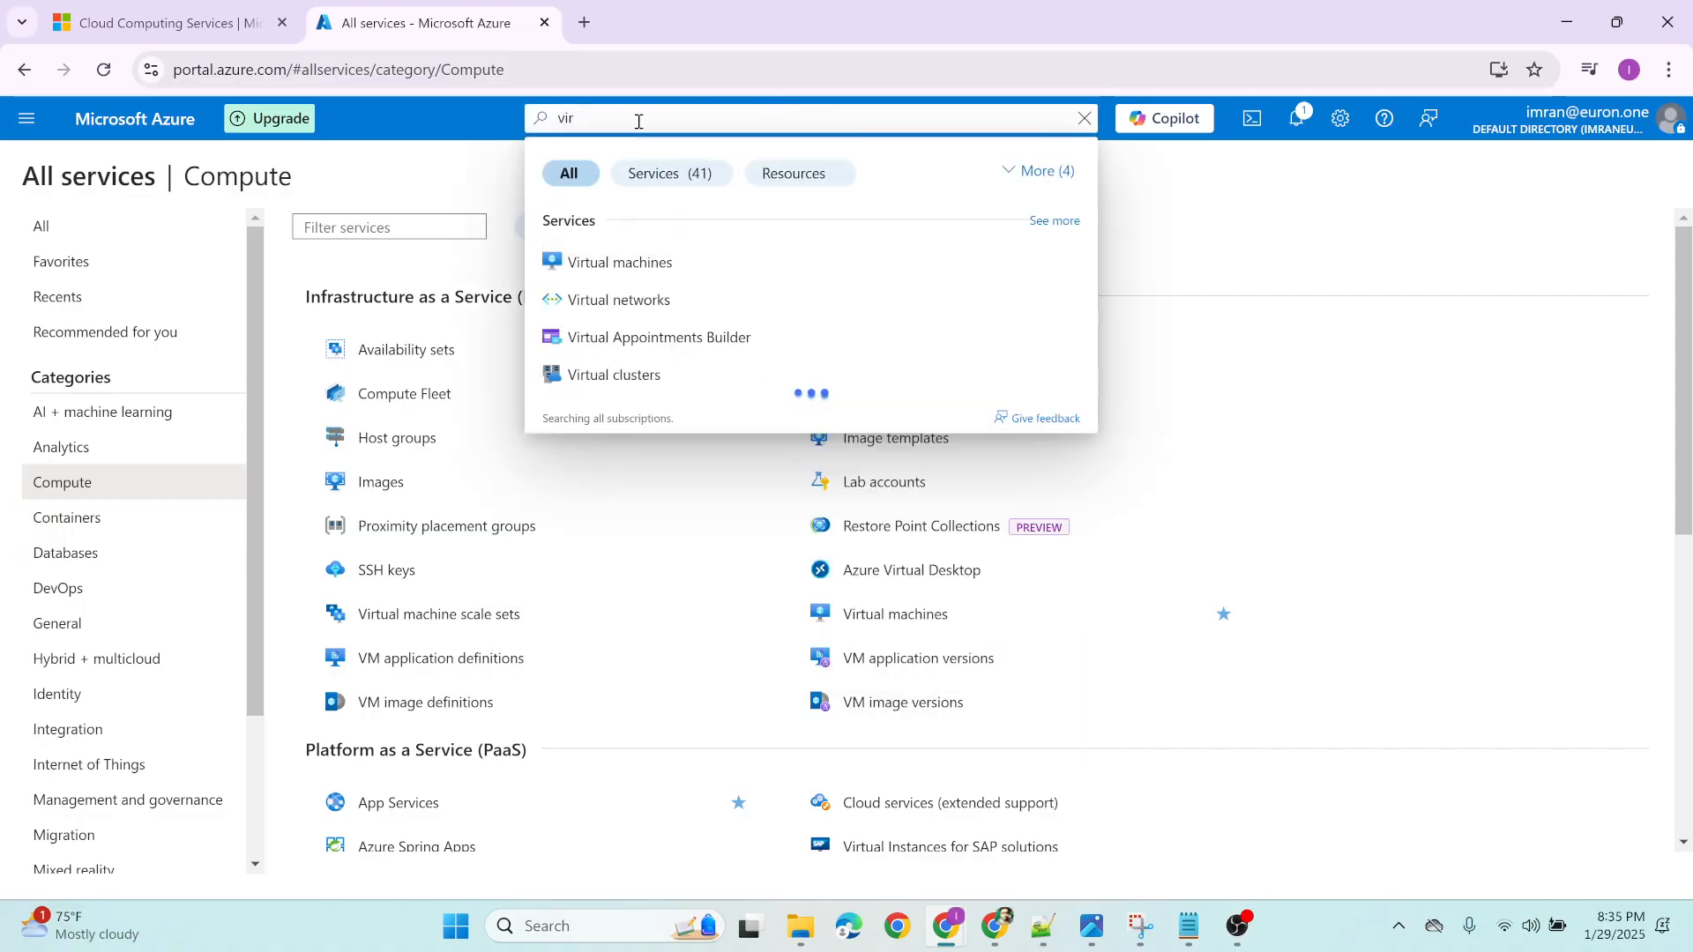
{"action": "left_click", "coordinate": [637, 266]}
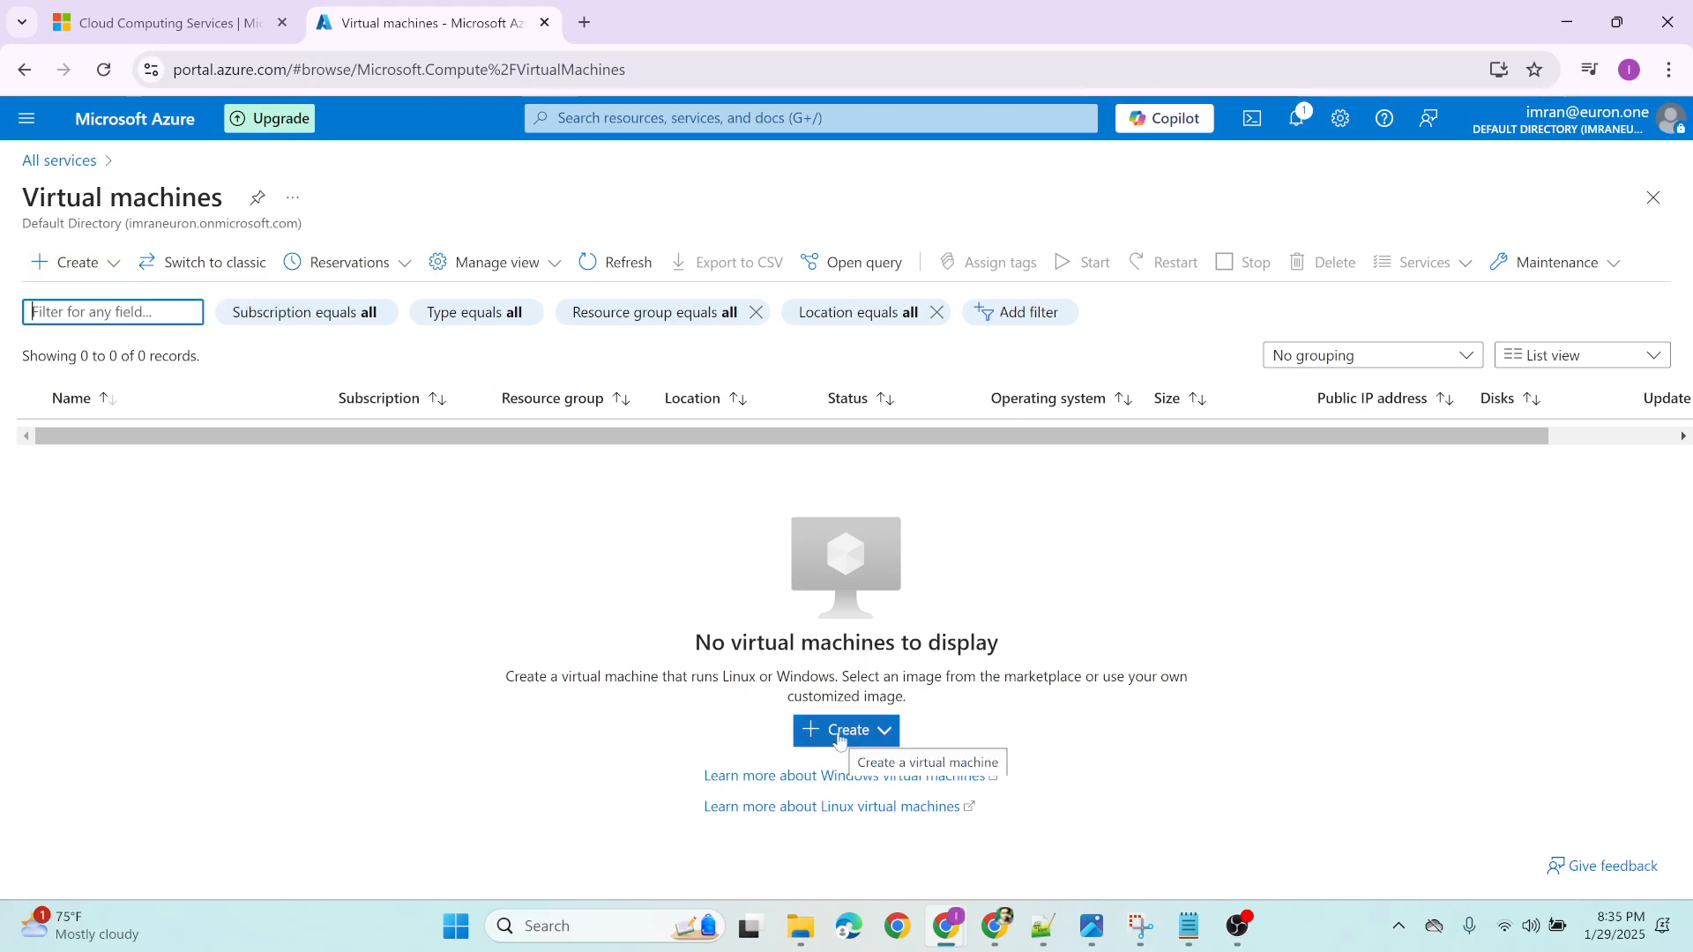
{"action": "left_click", "coordinate": [108, 270]}
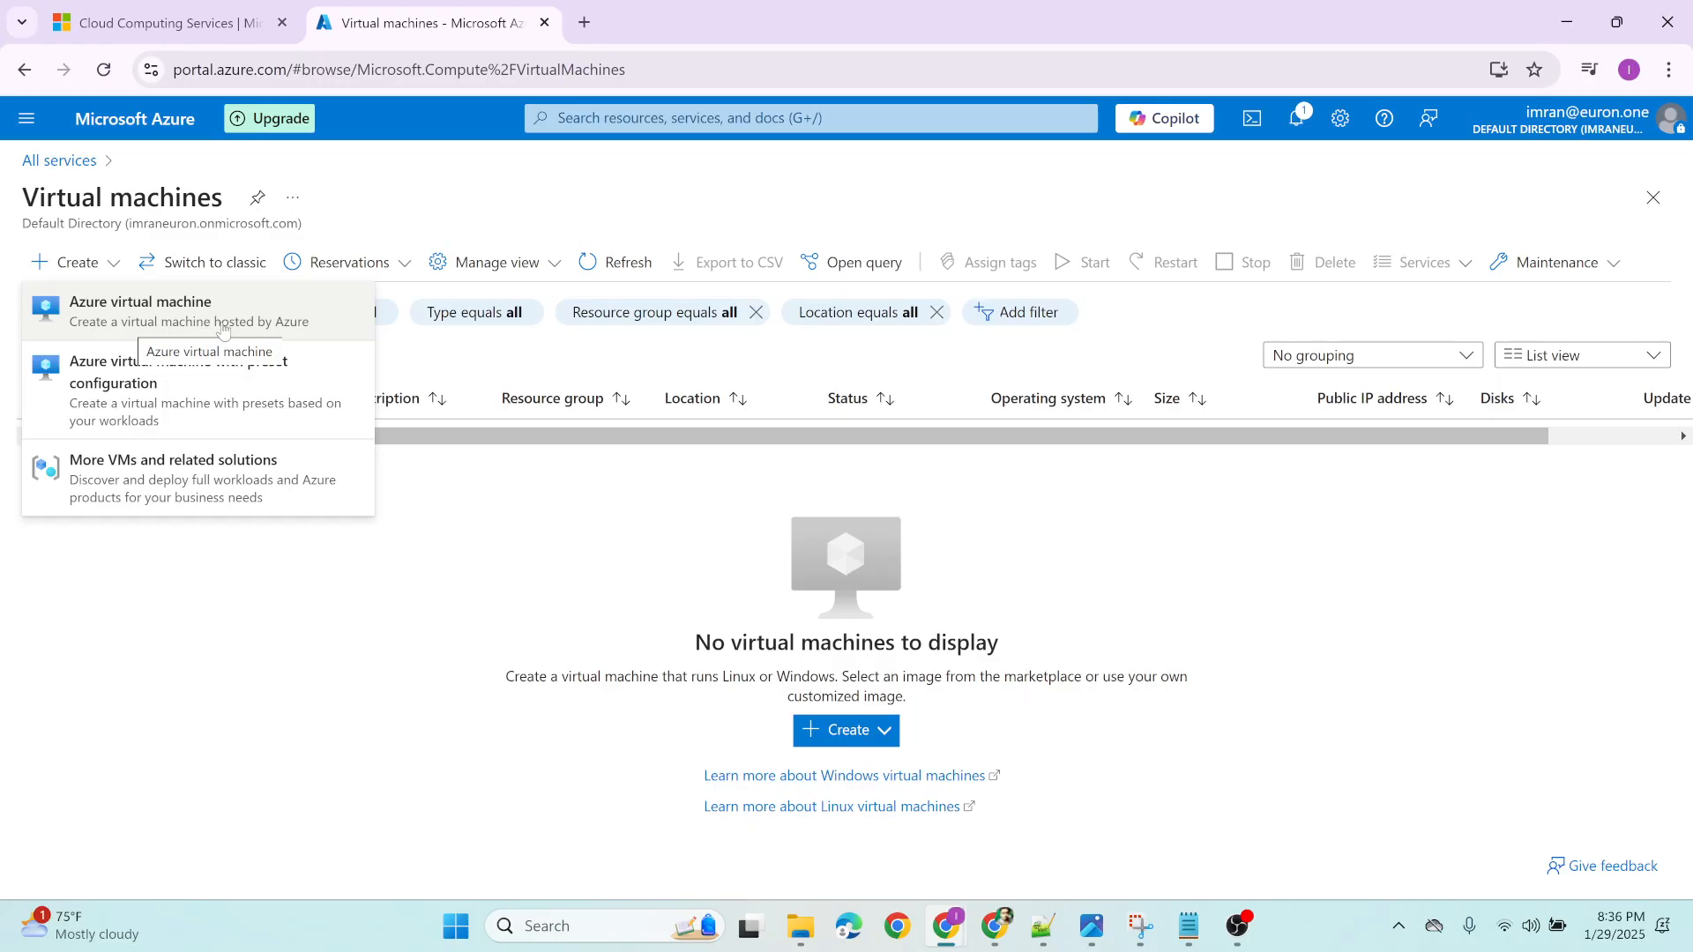
{"action": "left_click", "coordinate": [99, 312]}
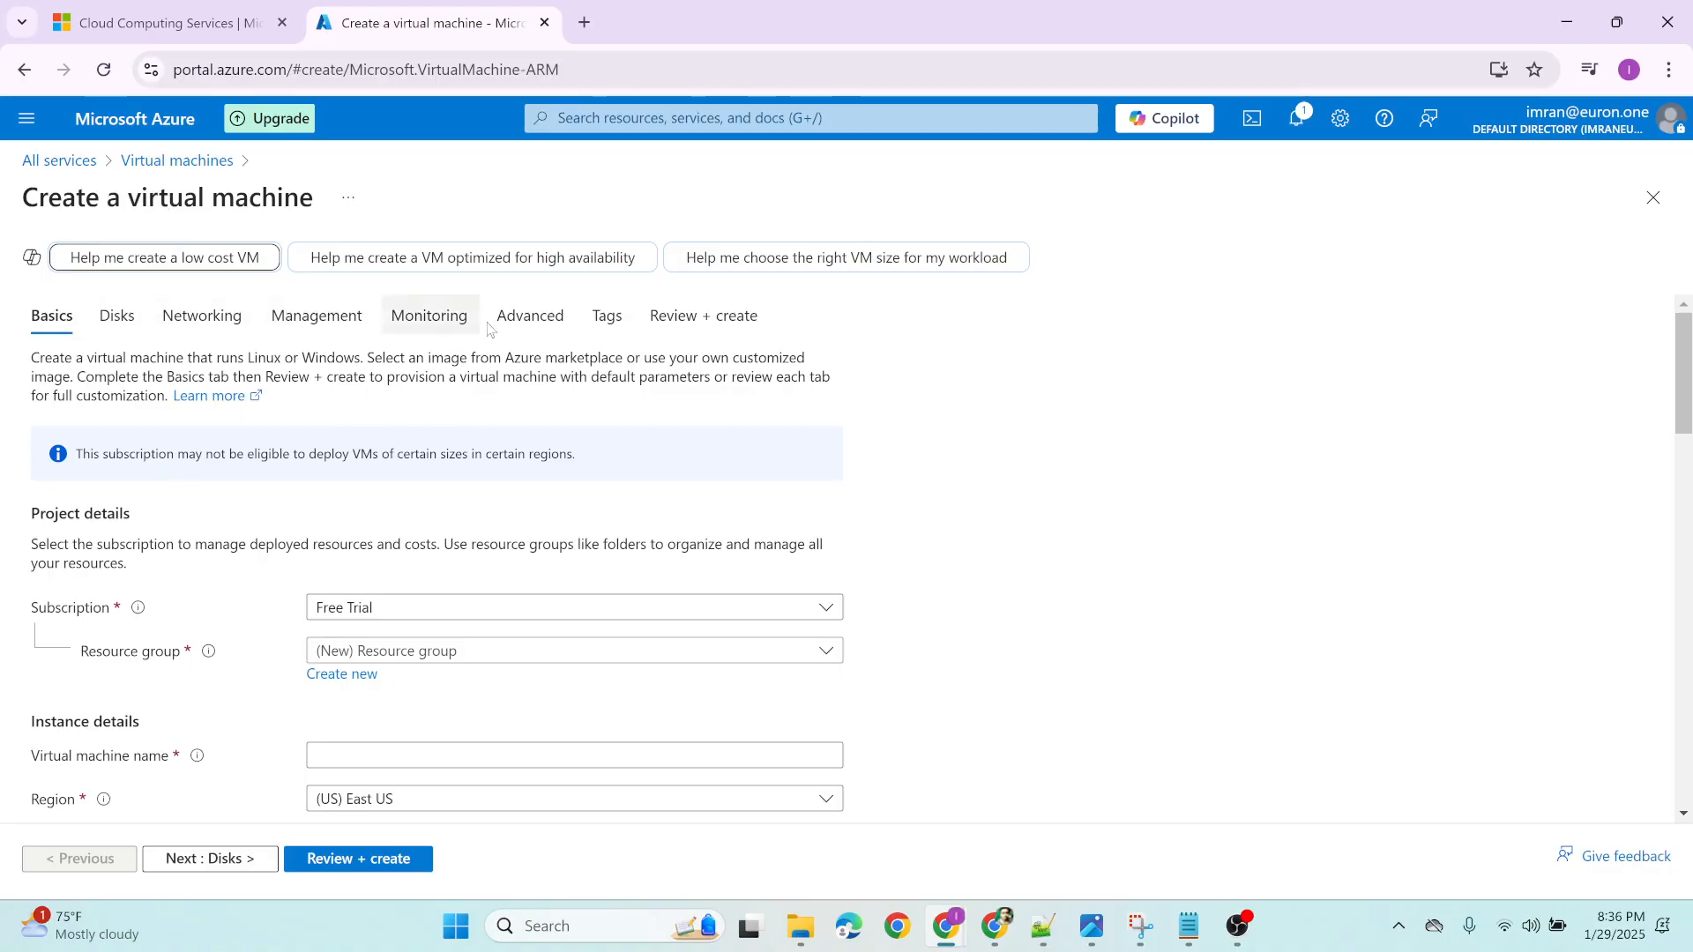
Look through the Disks, Networking, Management, Monitoring, Advanced and Tags settings of the new virtual machine, ending back at Basics
{"action": "left_click", "coordinate": [117, 320]}
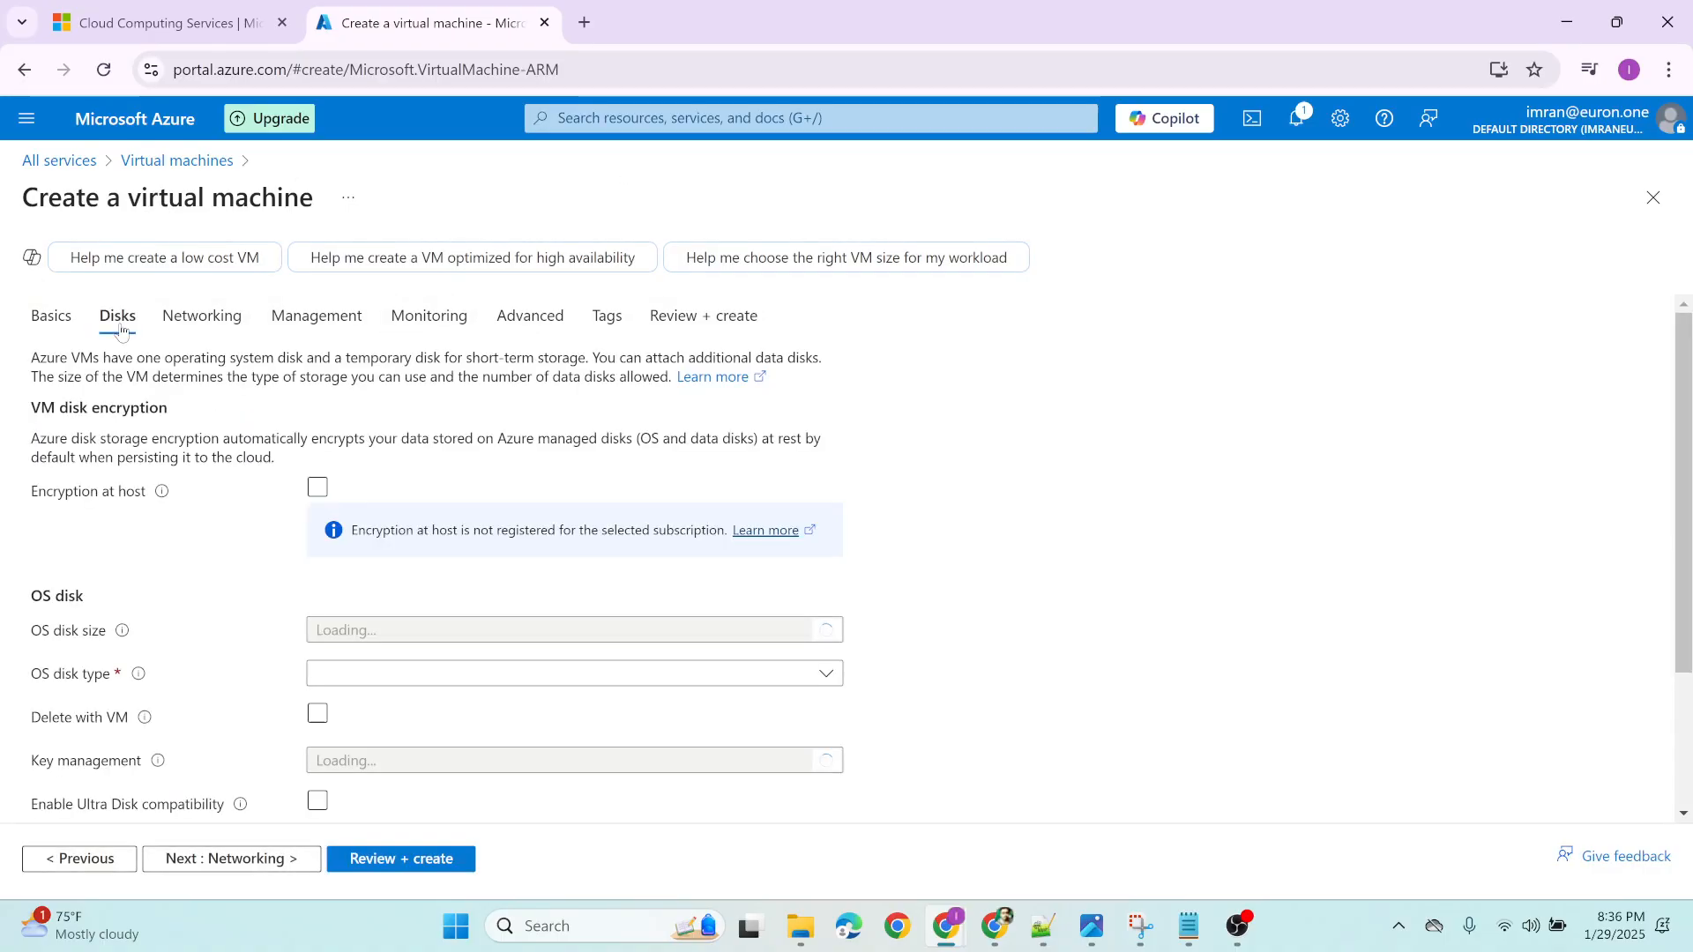
{"action": "left_click", "coordinate": [203, 320]}
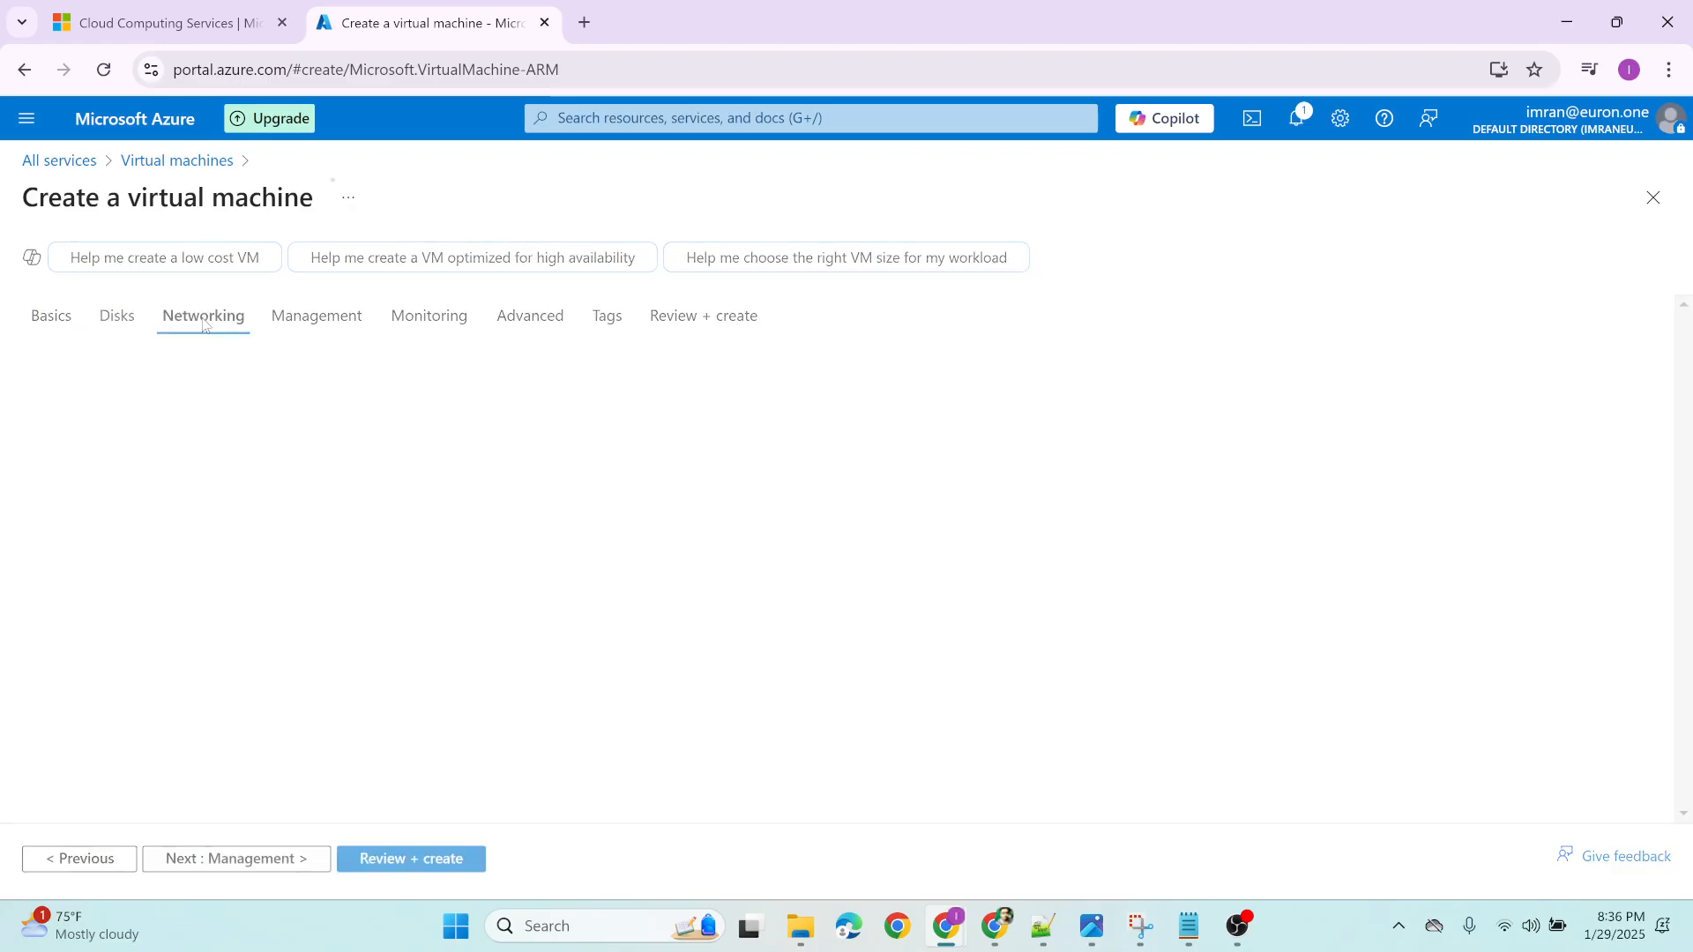
{"action": "left_click", "coordinate": [317, 319]}
{"action": "left_click", "coordinate": [429, 320]}
{"action": "left_click", "coordinate": [529, 320]}
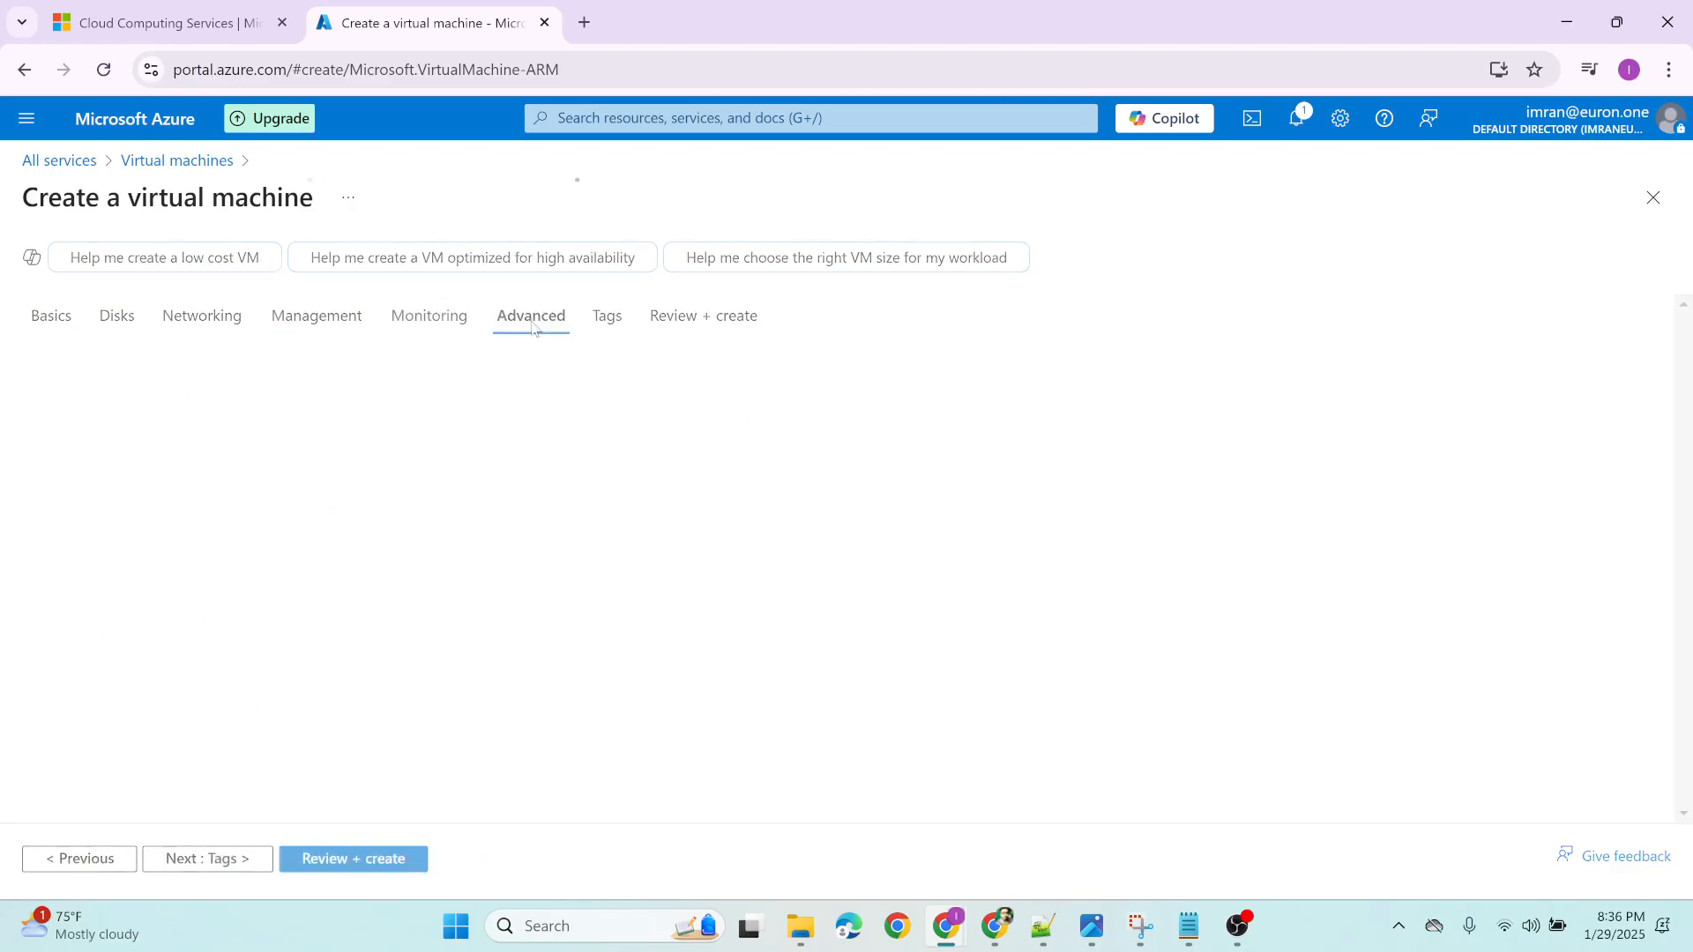
{"action": "left_click", "coordinate": [608, 320]}
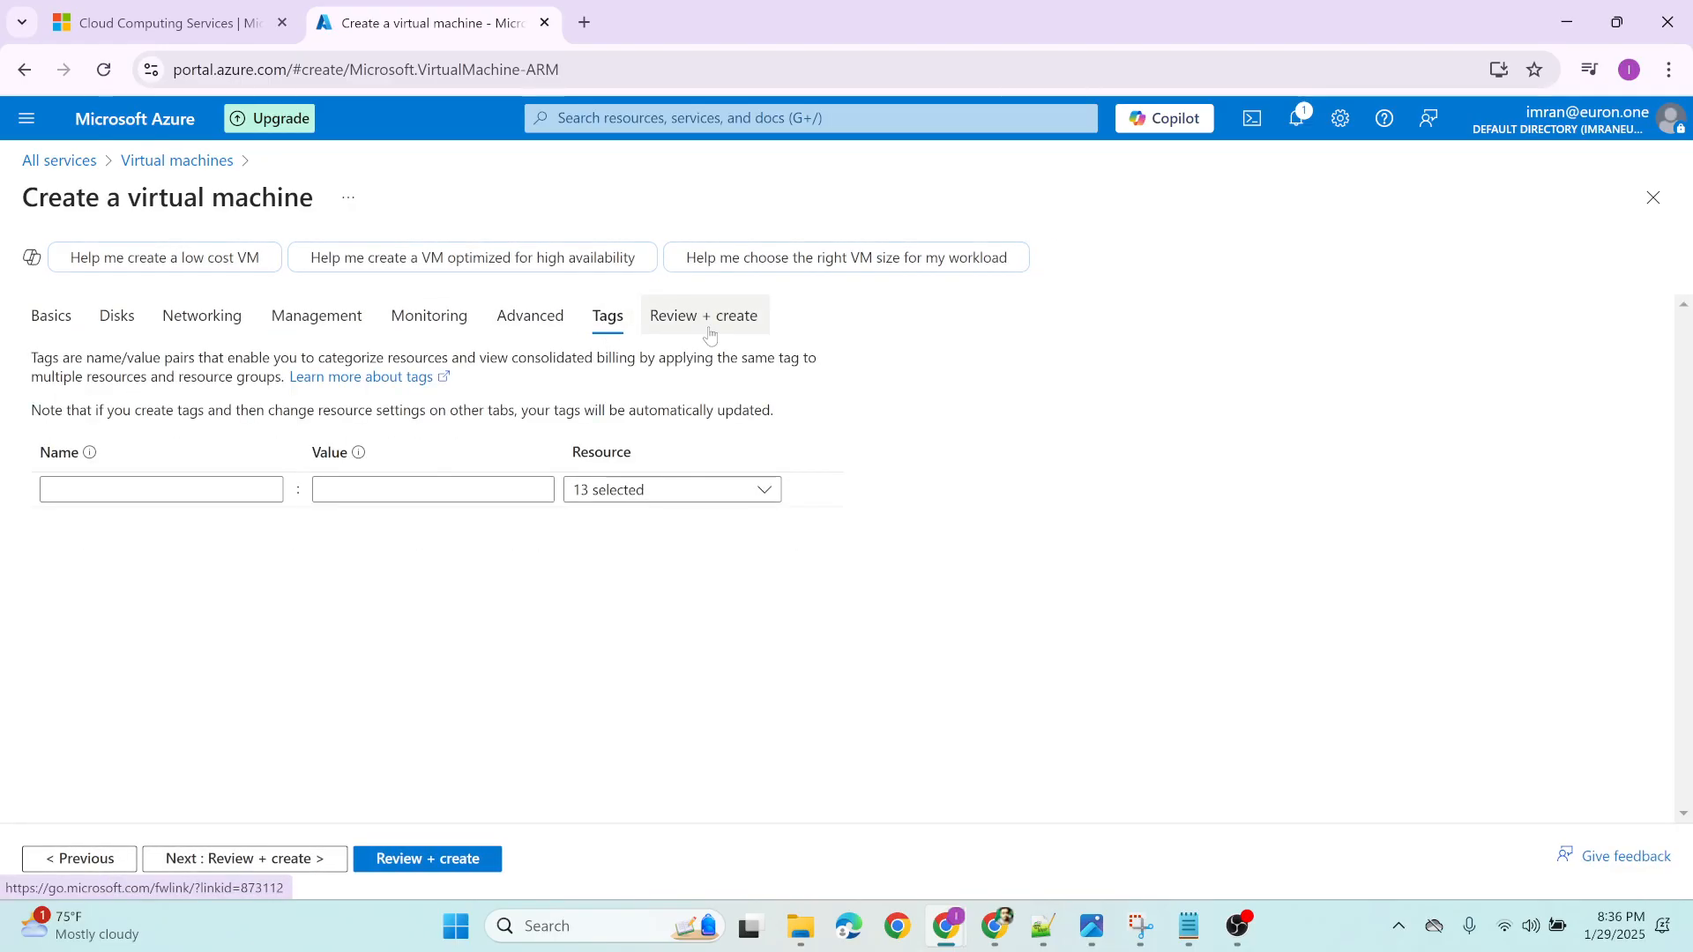
{"action": "left_click", "coordinate": [48, 319]}
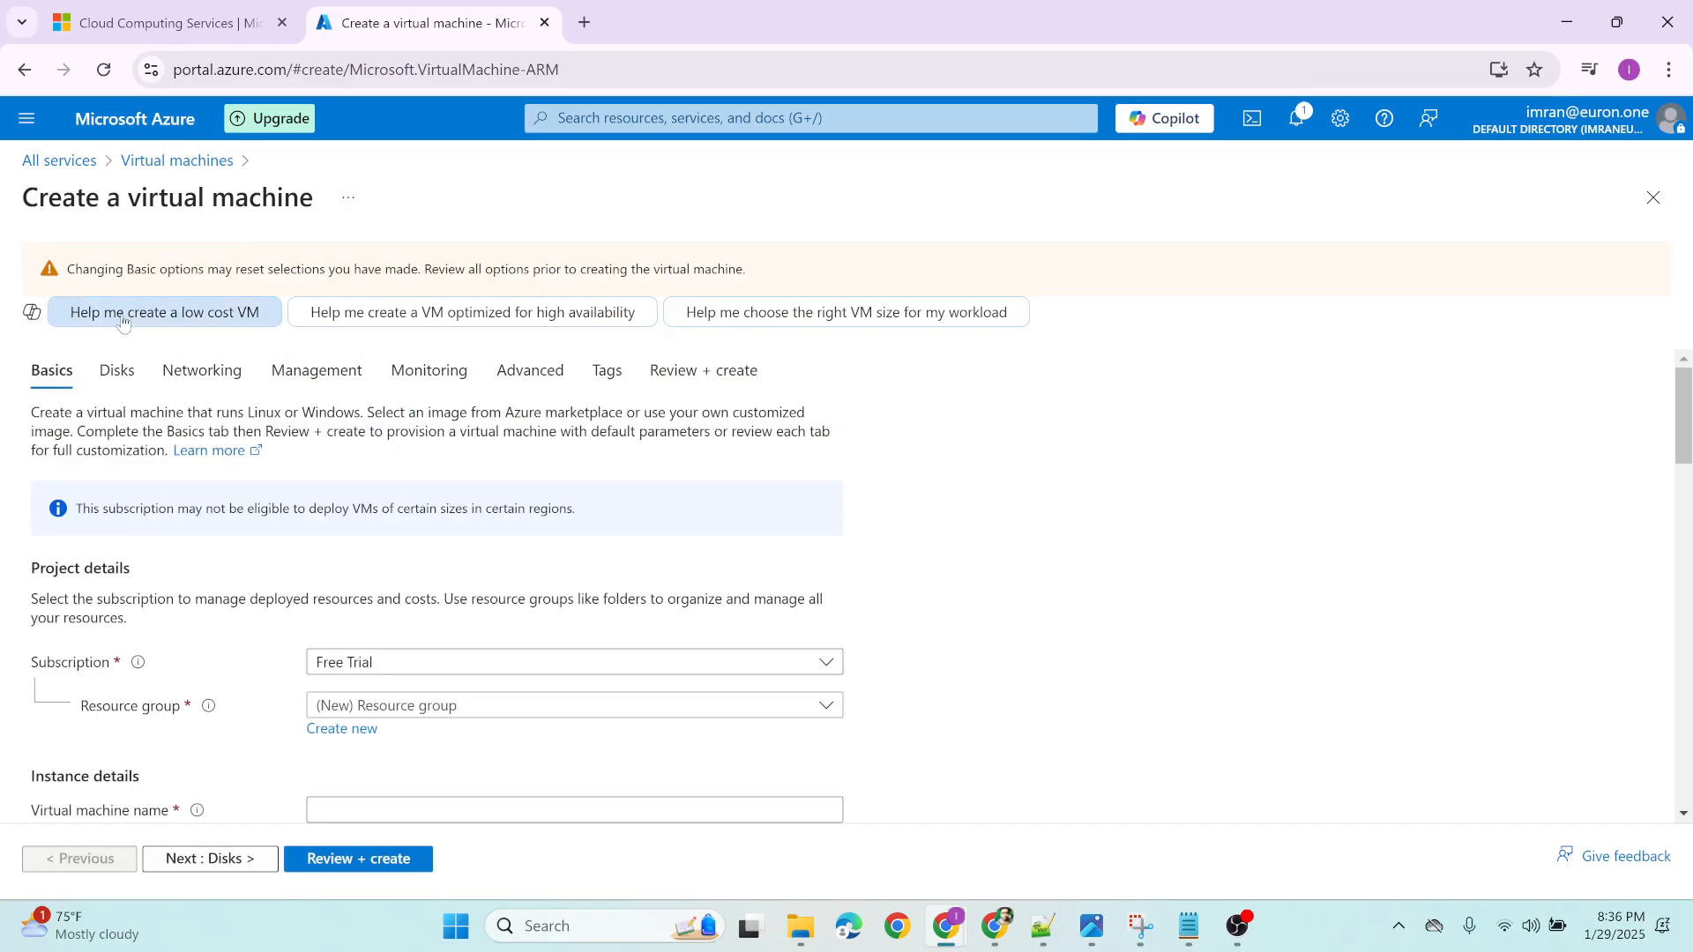
Examine the Basics settings for project and instance details, including the subscriptions available for the virtual machine
{"action": "scroll", "coordinate": [695, 375], "scroll_direction": "down", "scroll_amount": 3}
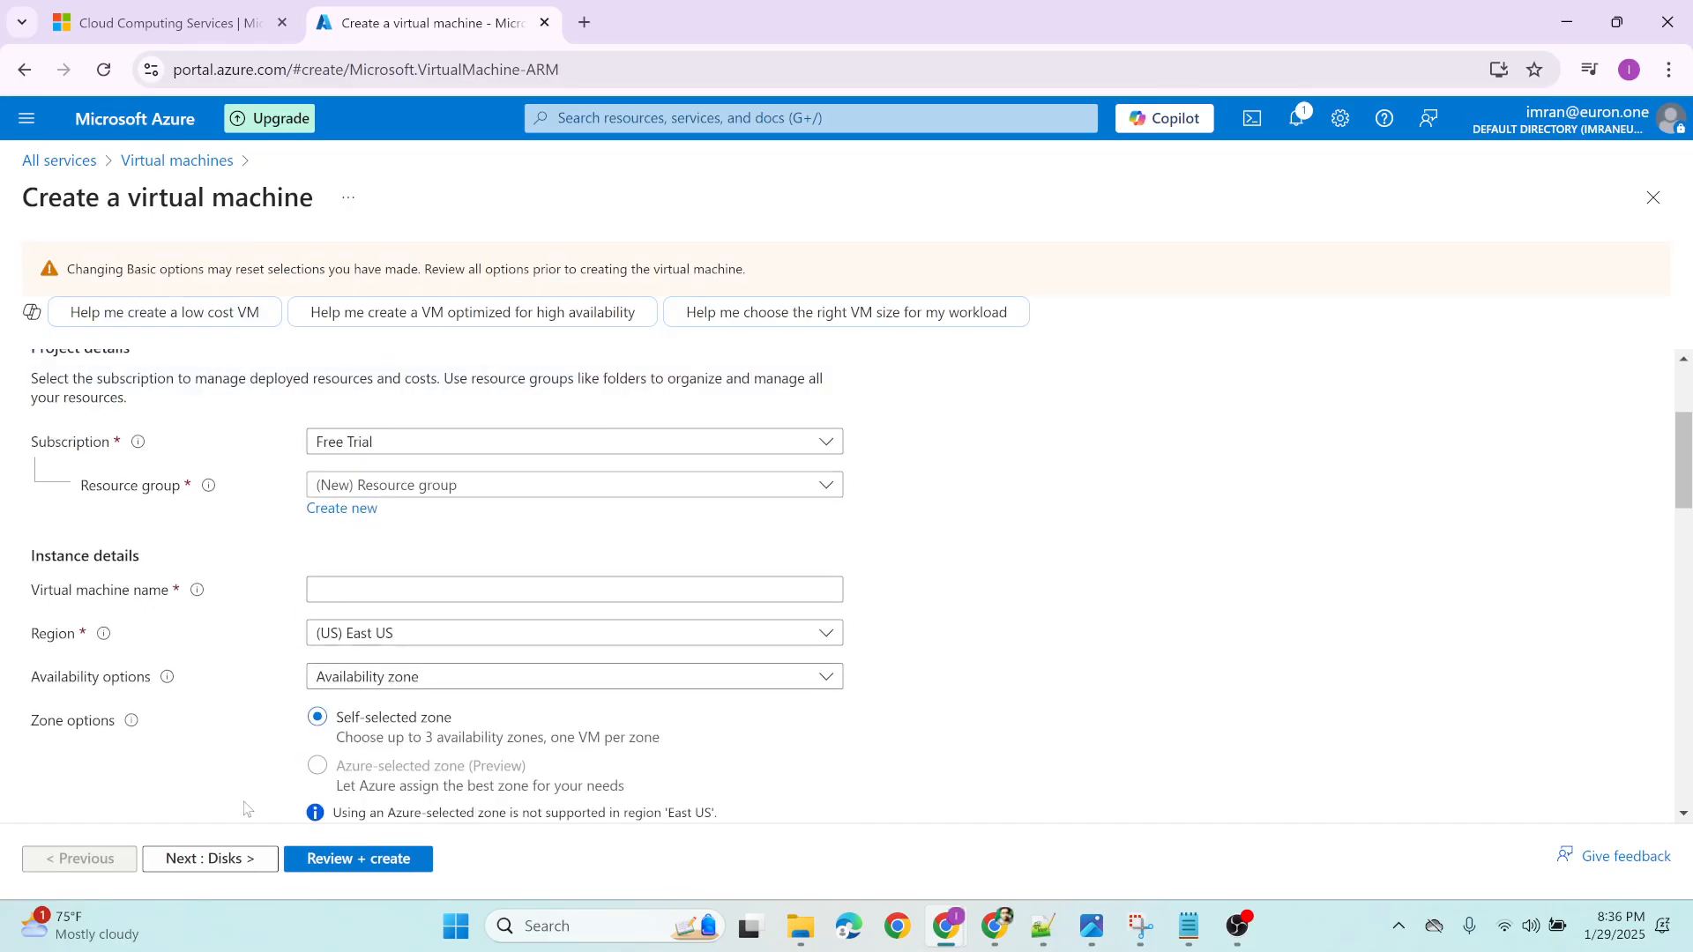
{"action": "scroll", "coordinate": [159, 363], "scroll_direction": "up", "scroll_amount": 3}
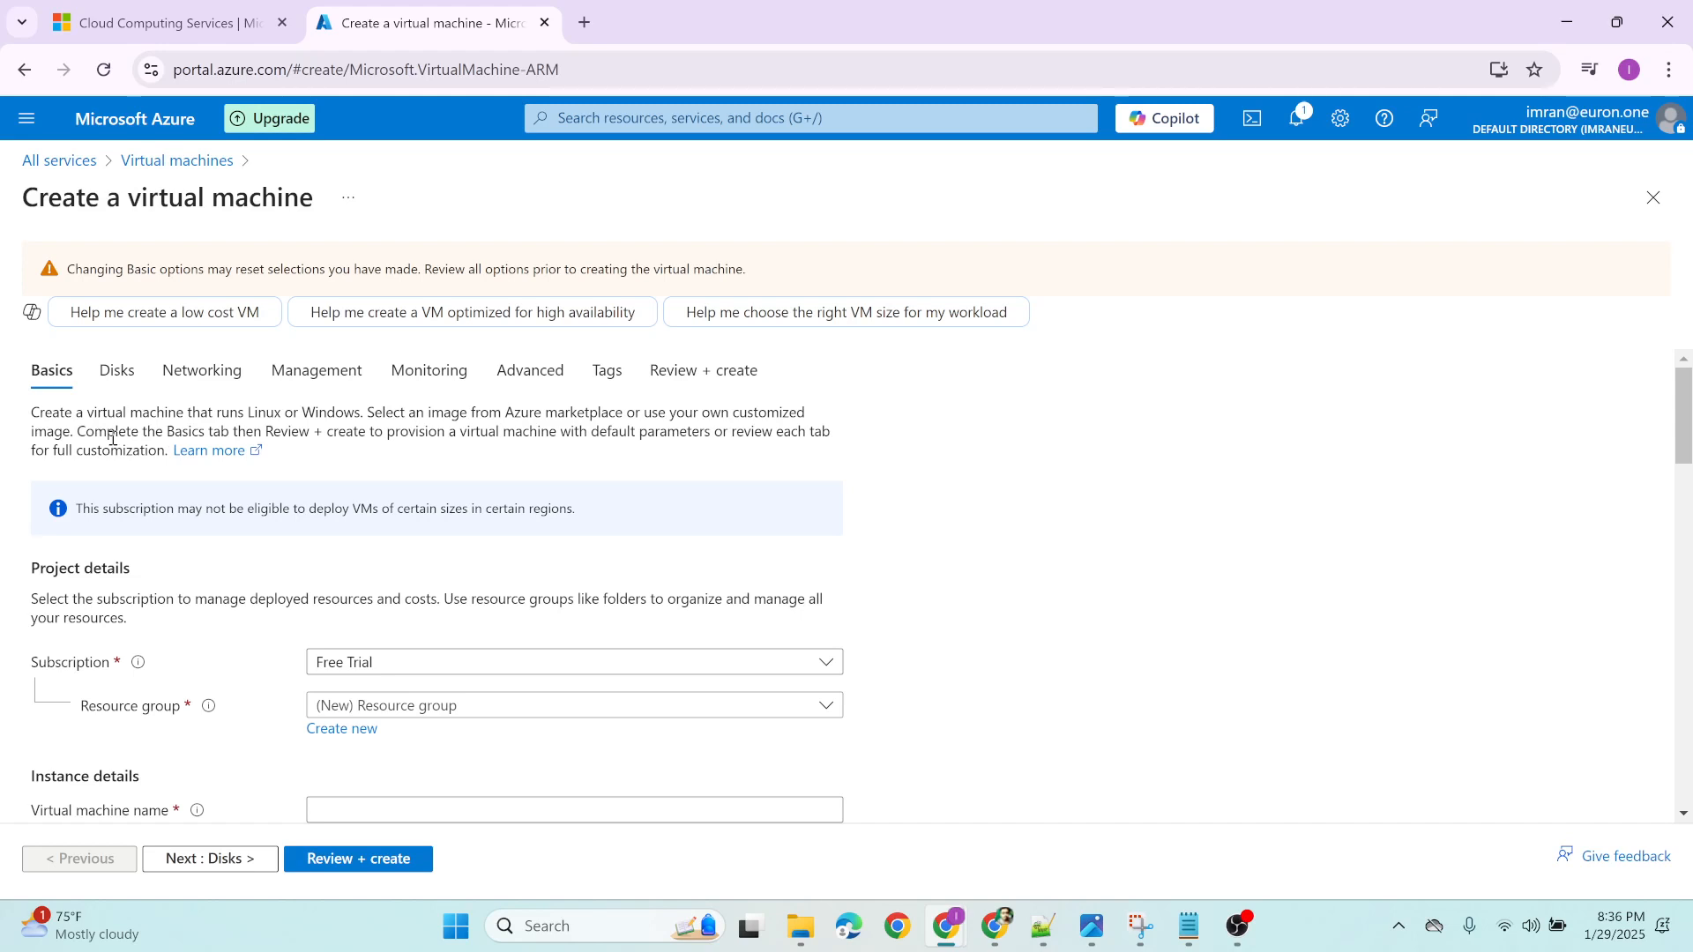
{"action": "scroll", "coordinate": [162, 511], "scroll_direction": "down", "scroll_amount": 3}
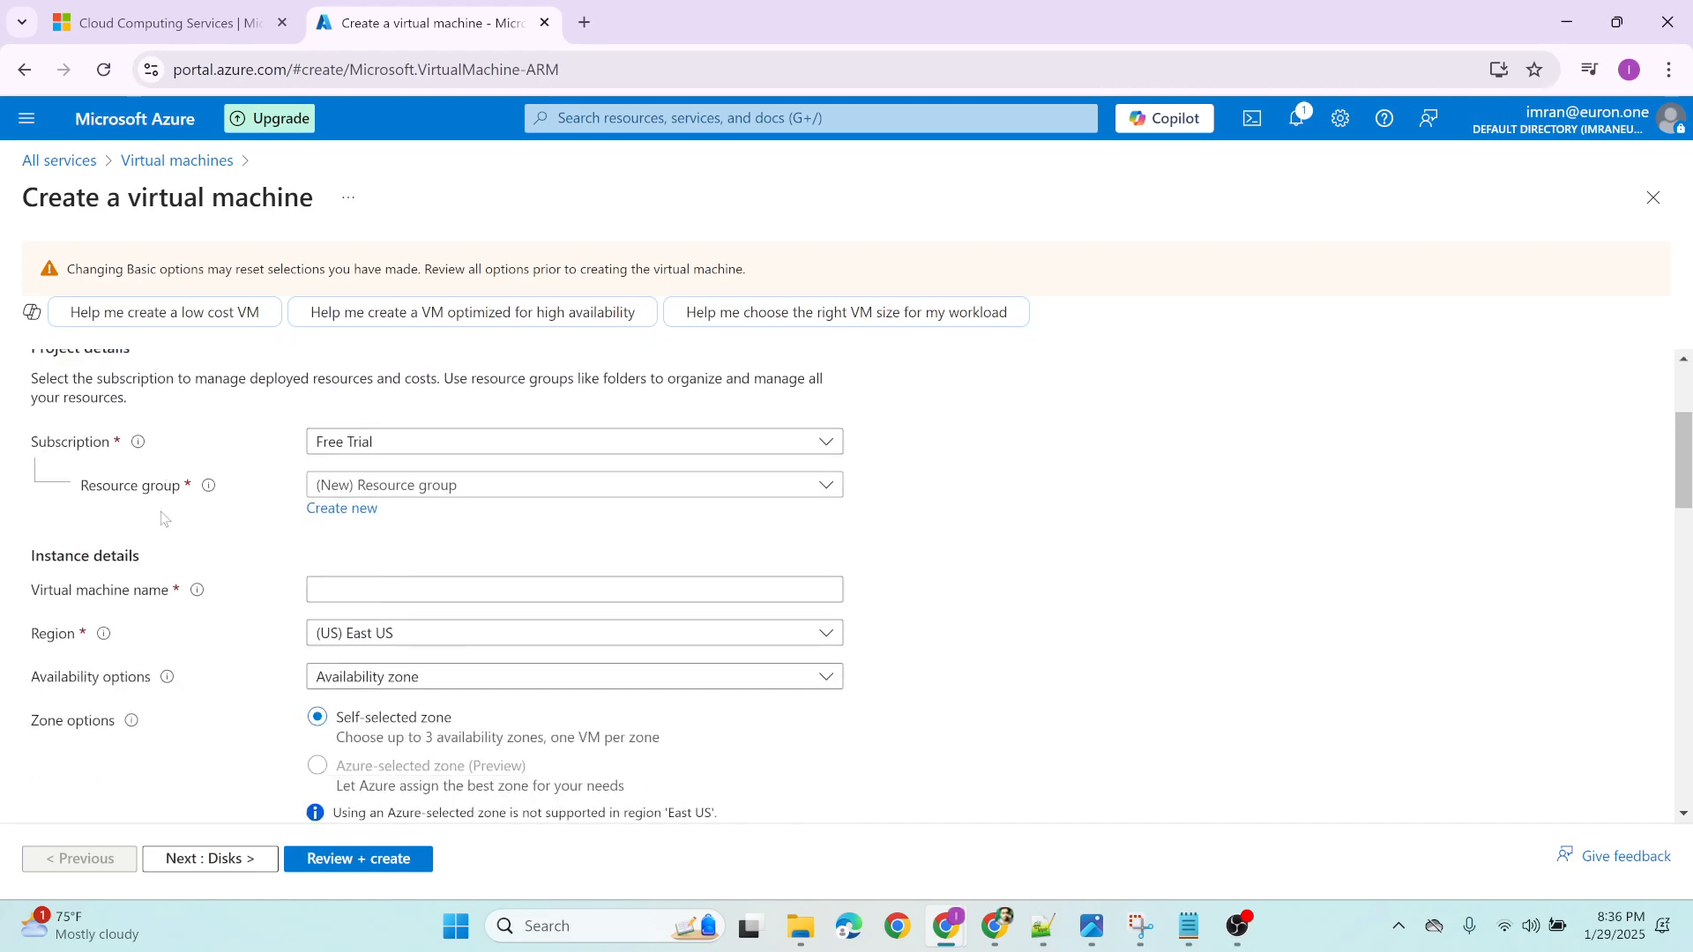
{"action": "scroll", "coordinate": [165, 514], "scroll_direction": "up", "scroll_amount": 1}
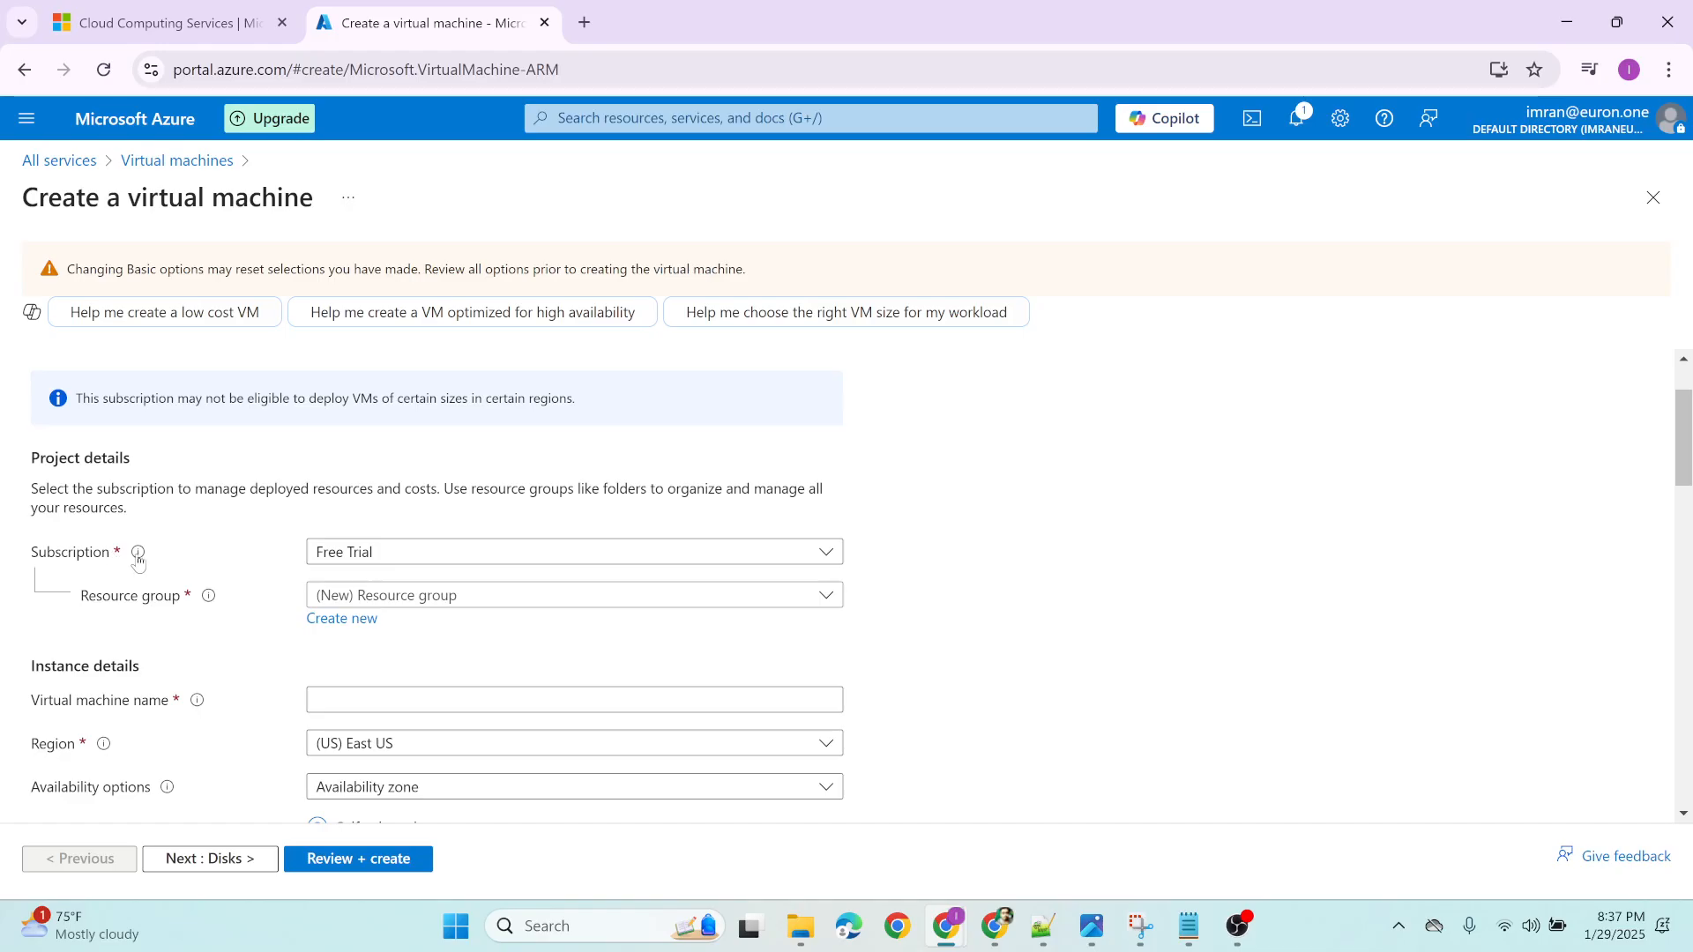
{"action": "mouse_move", "coordinate": [139, 562]}
{"action": "left_click", "coordinate": [398, 555]}
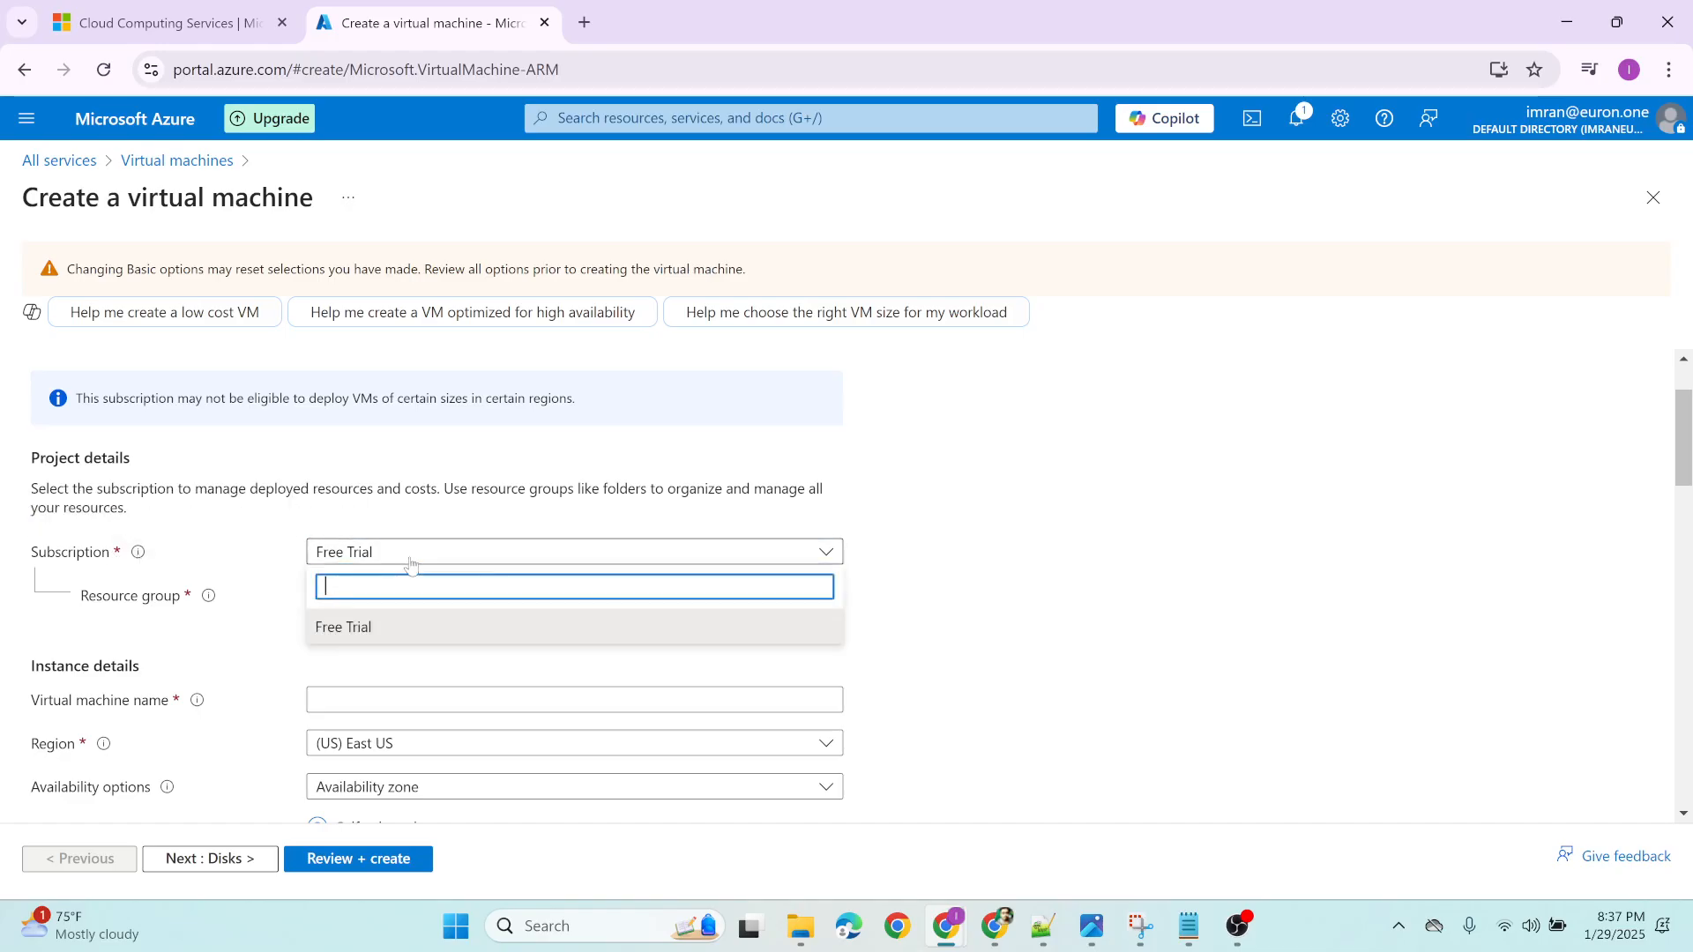
{"action": "left_click", "coordinate": [231, 545]}
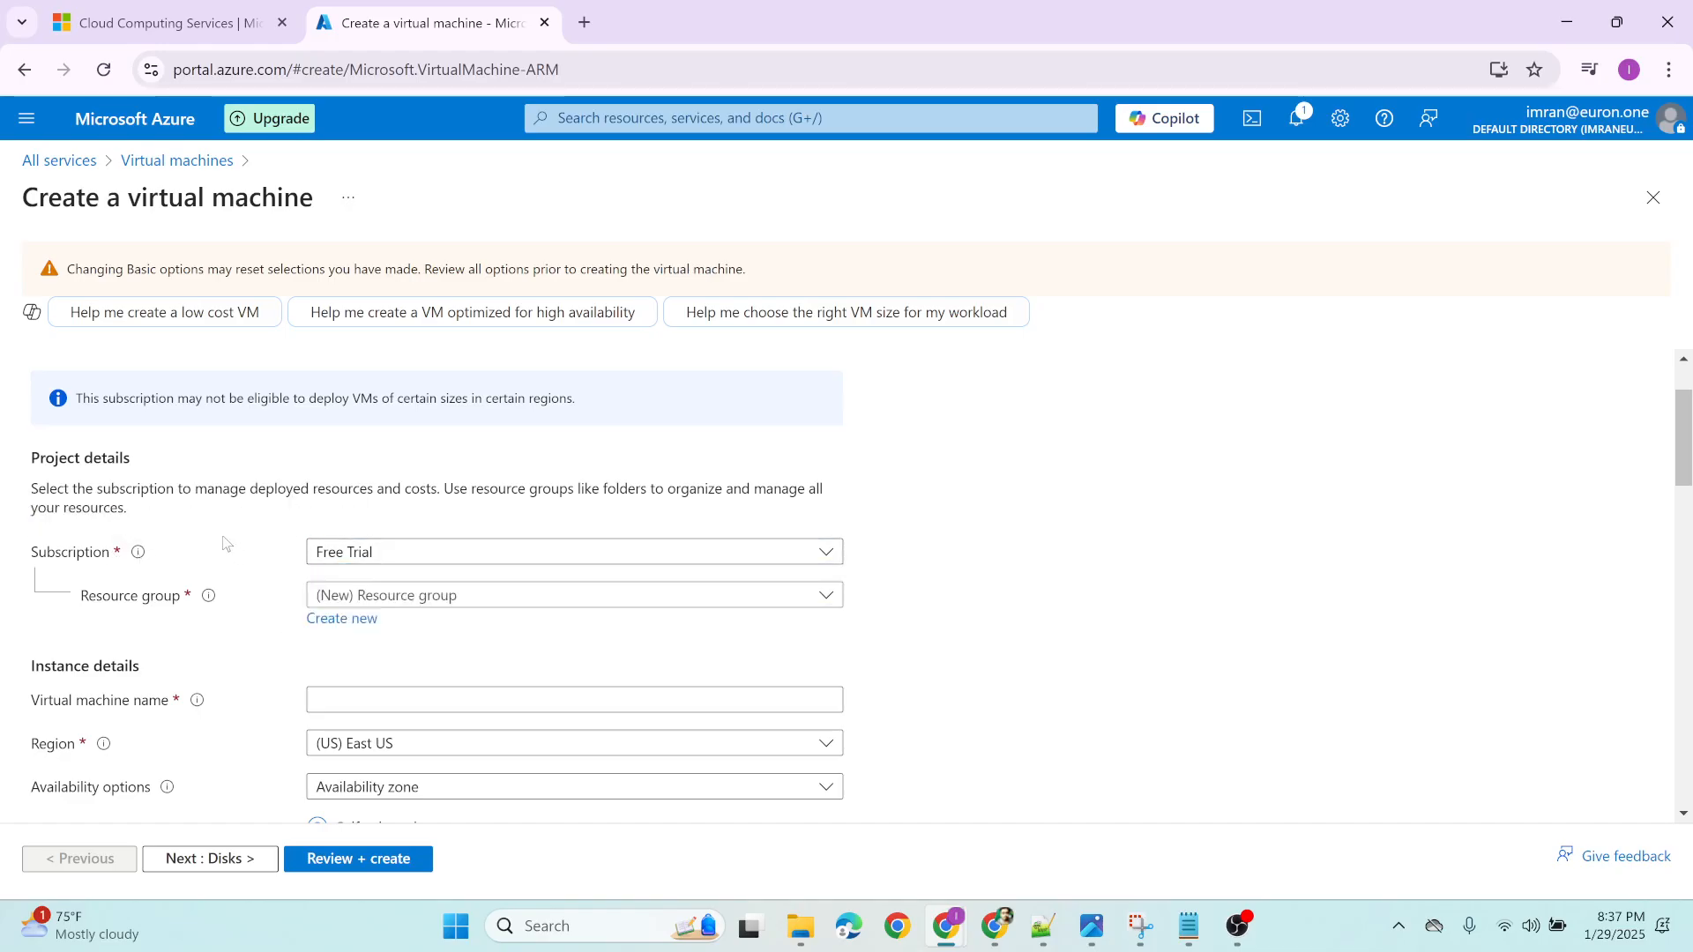
{"action": "mouse_move", "coordinate": [140, 558]}
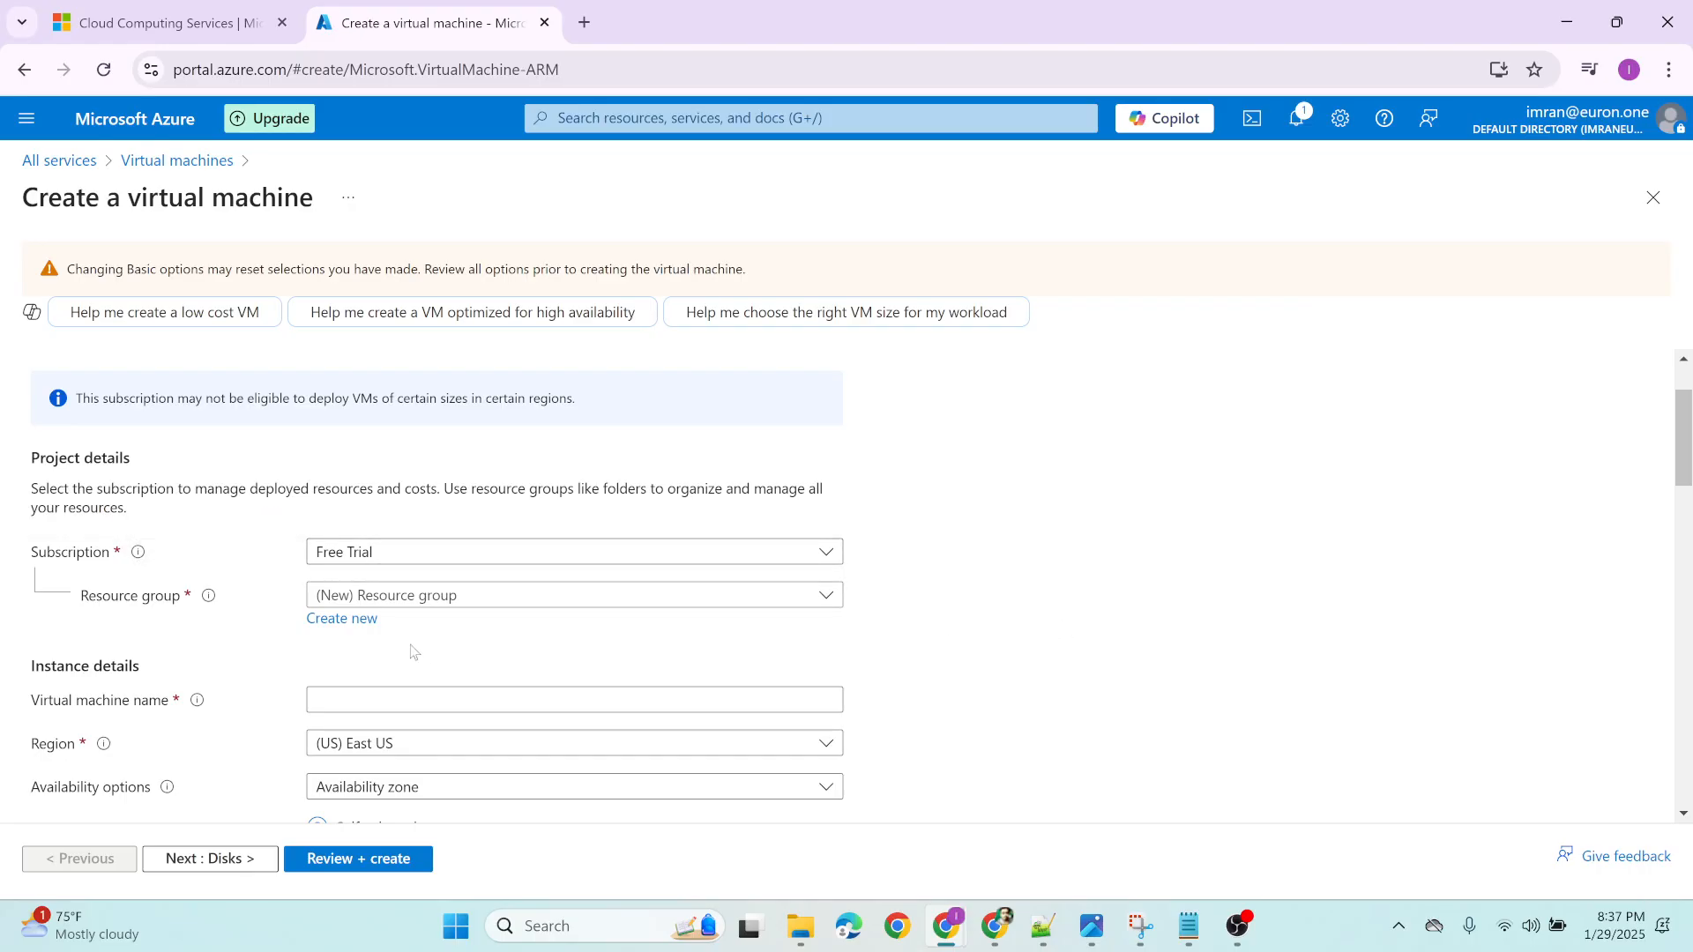
Create a new resource group named euron-demo for the virtual machine
{"action": "mouse_move", "coordinate": [208, 598]}
{"action": "left_click", "coordinate": [343, 619]}
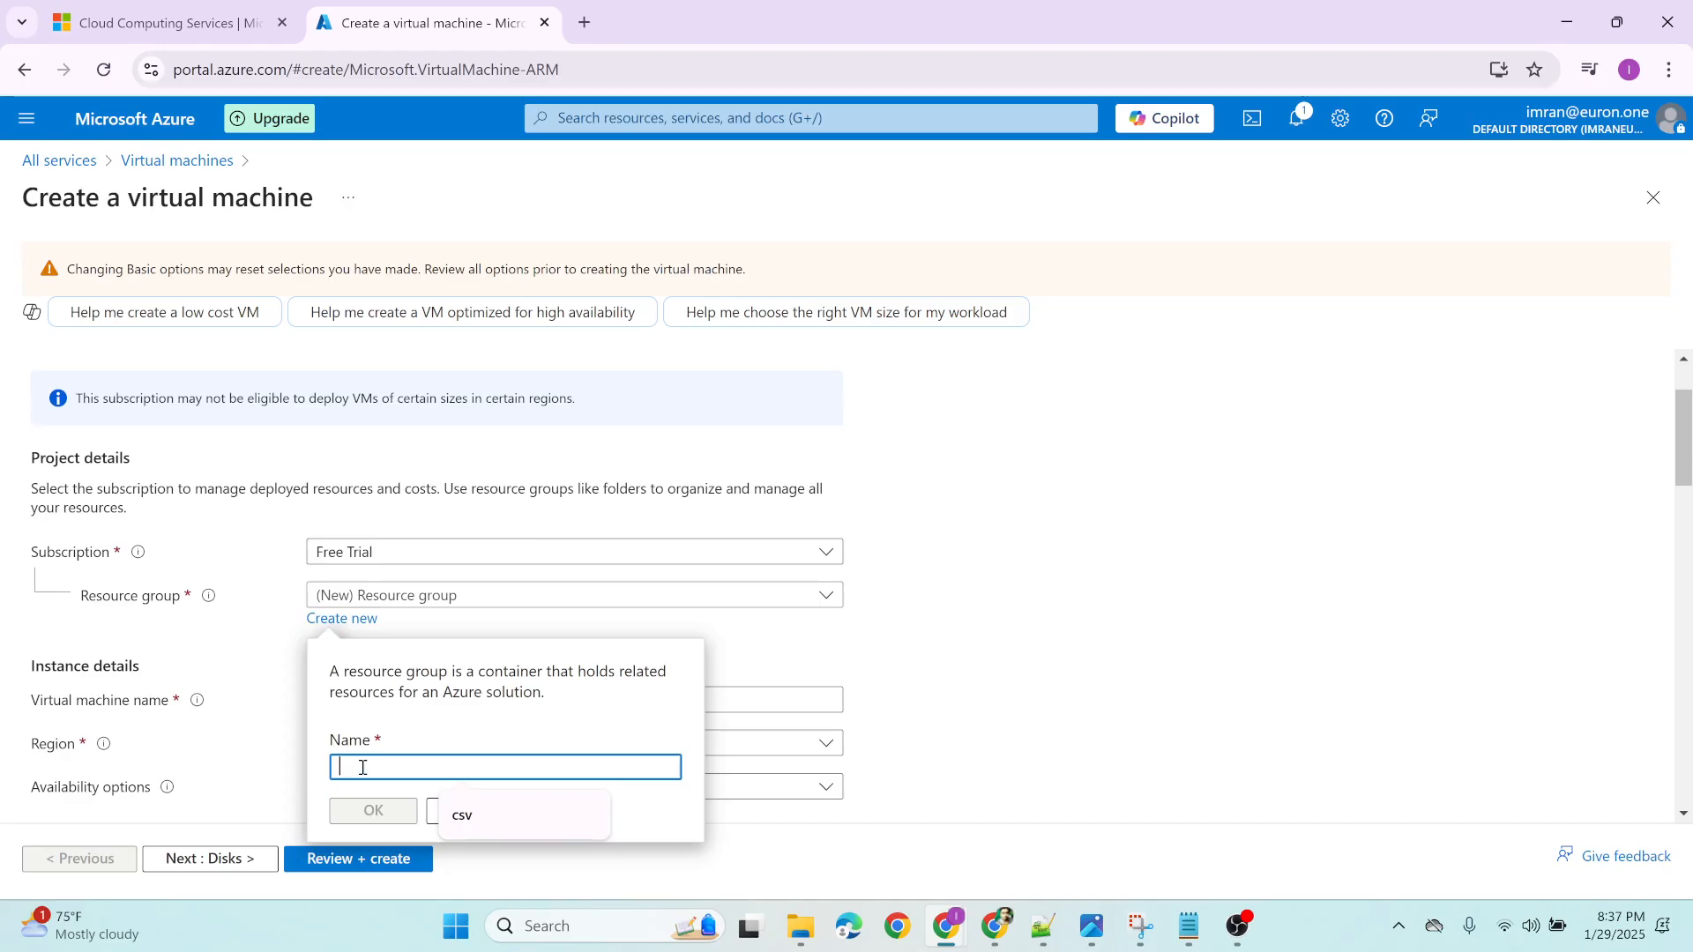
{"action": "type", "text": "euron"}
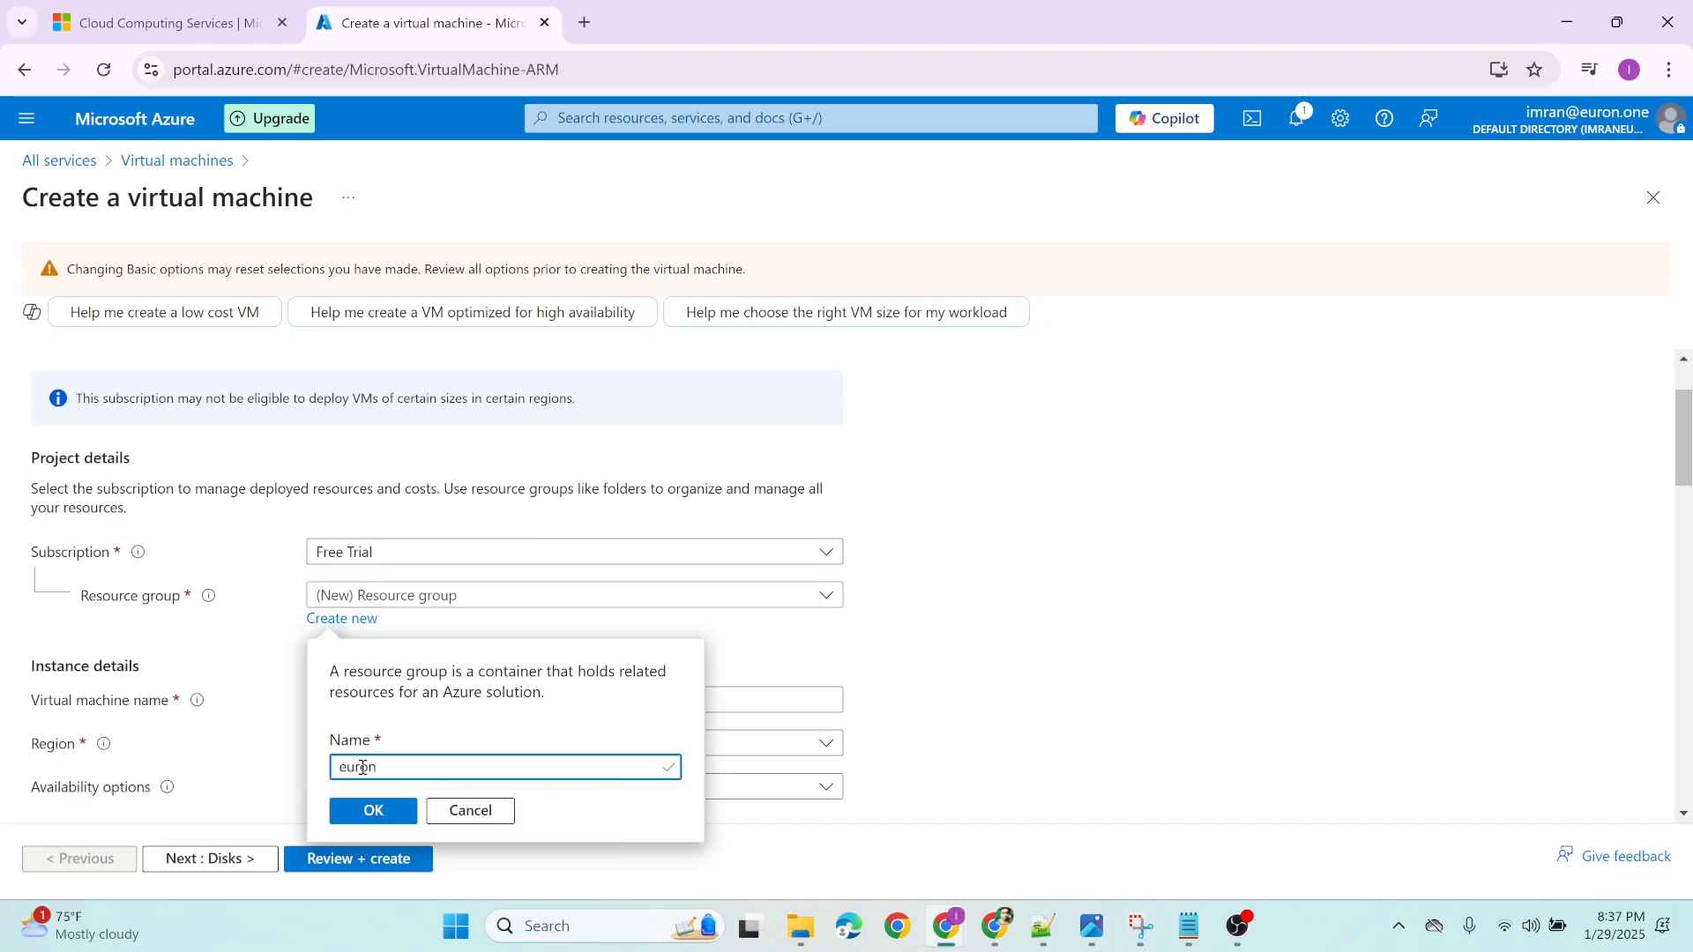
{"action": "type", "text": "-demo"}
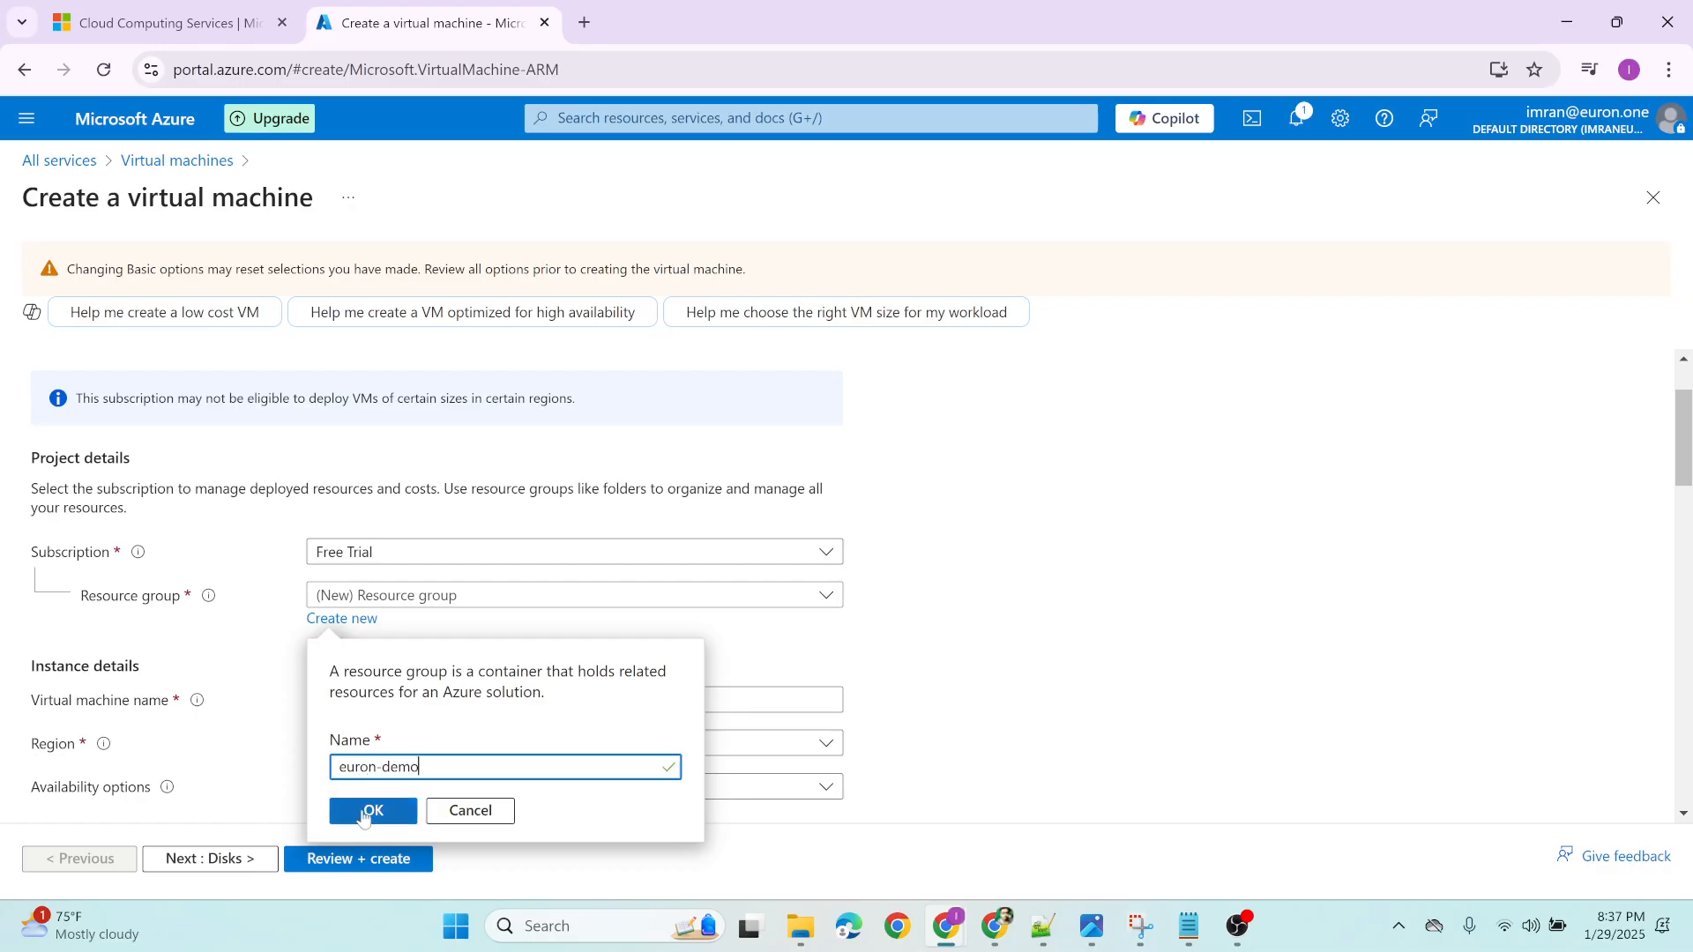
{"action": "left_click", "coordinate": [363, 811]}
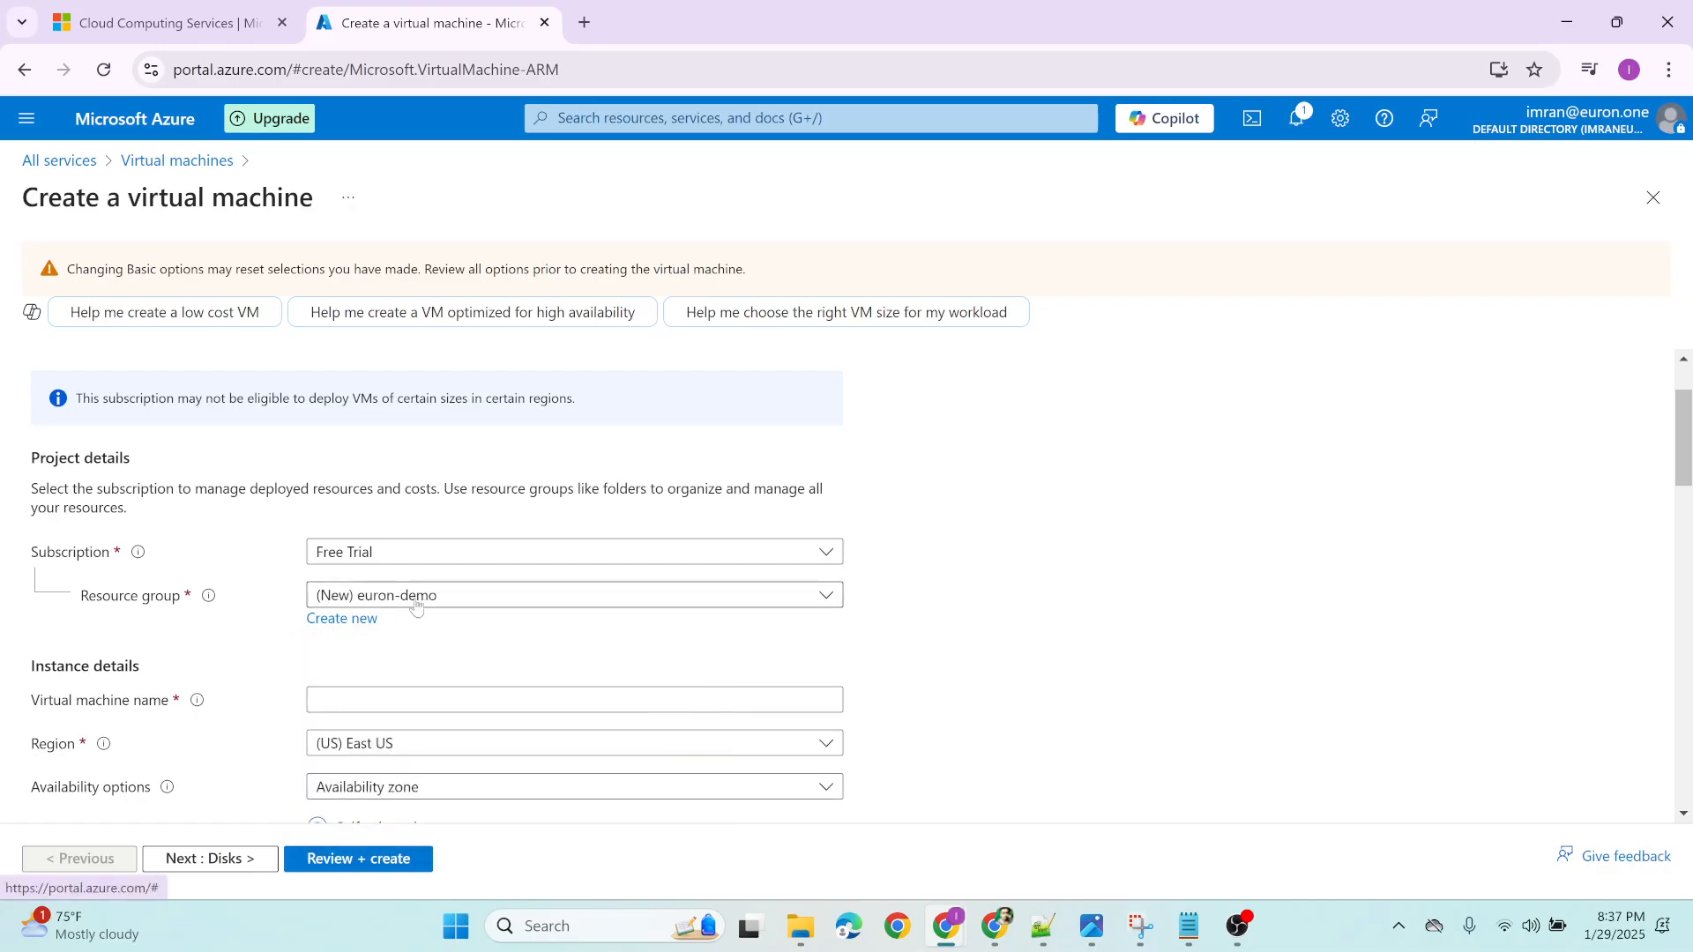
Name the virtual machine my-first-vm in the instance details
{"action": "scroll", "coordinate": [197, 631], "scroll_direction": "down", "scroll_amount": 1}
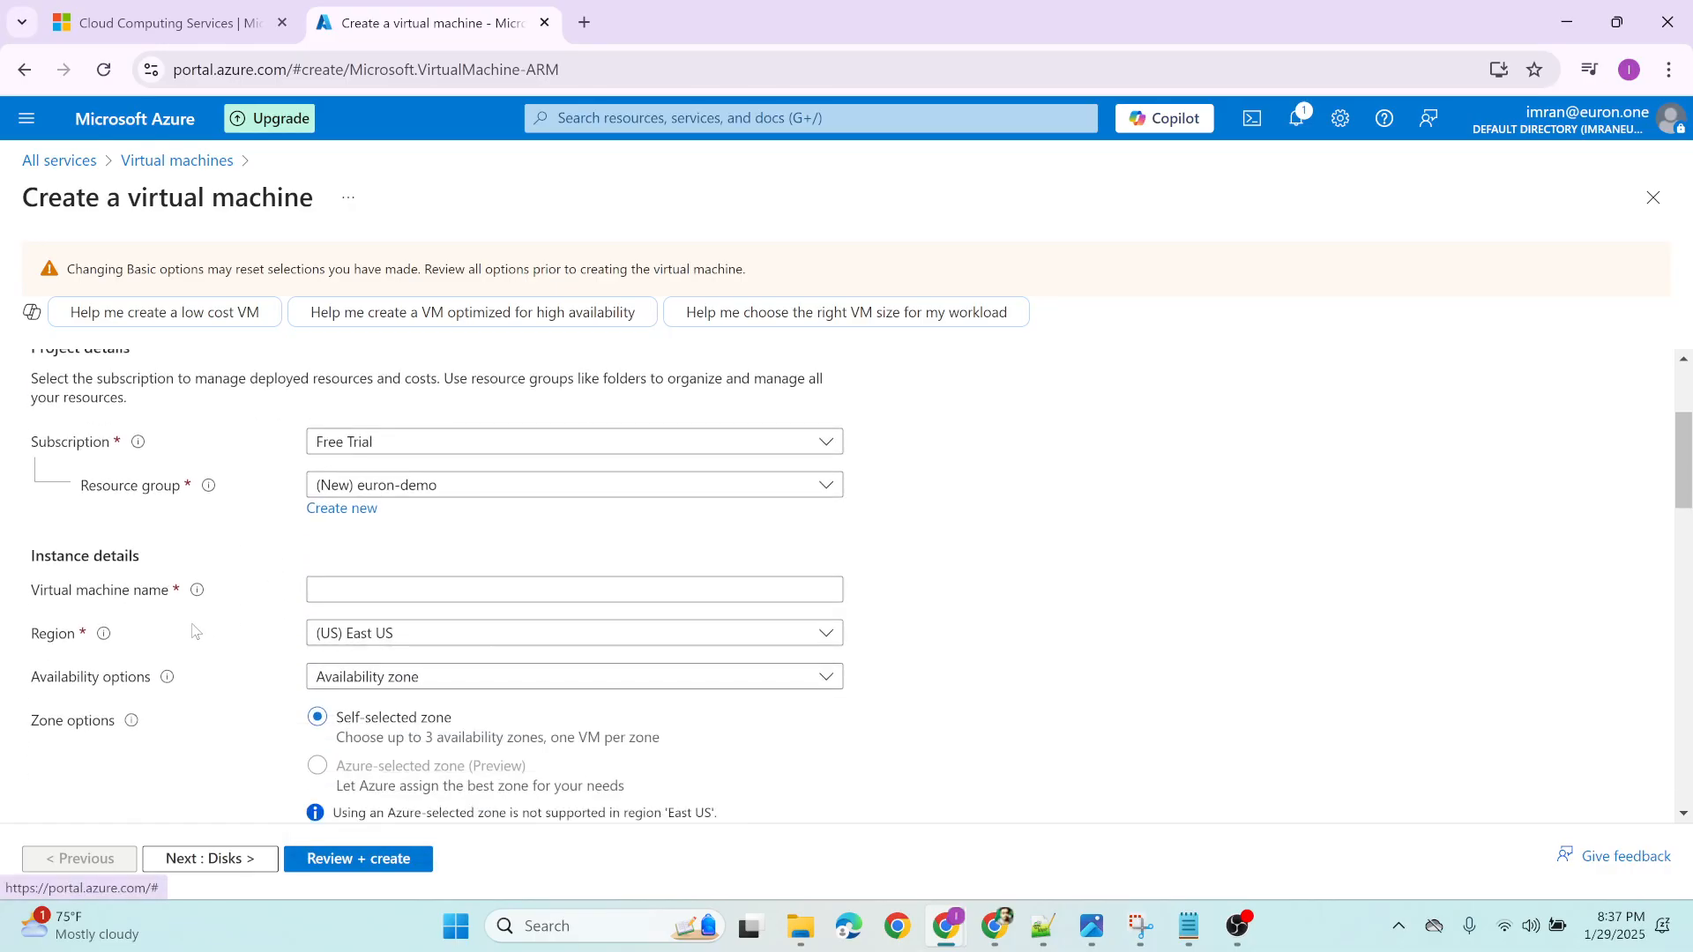
{"action": "mouse_move", "coordinate": [209, 493]}
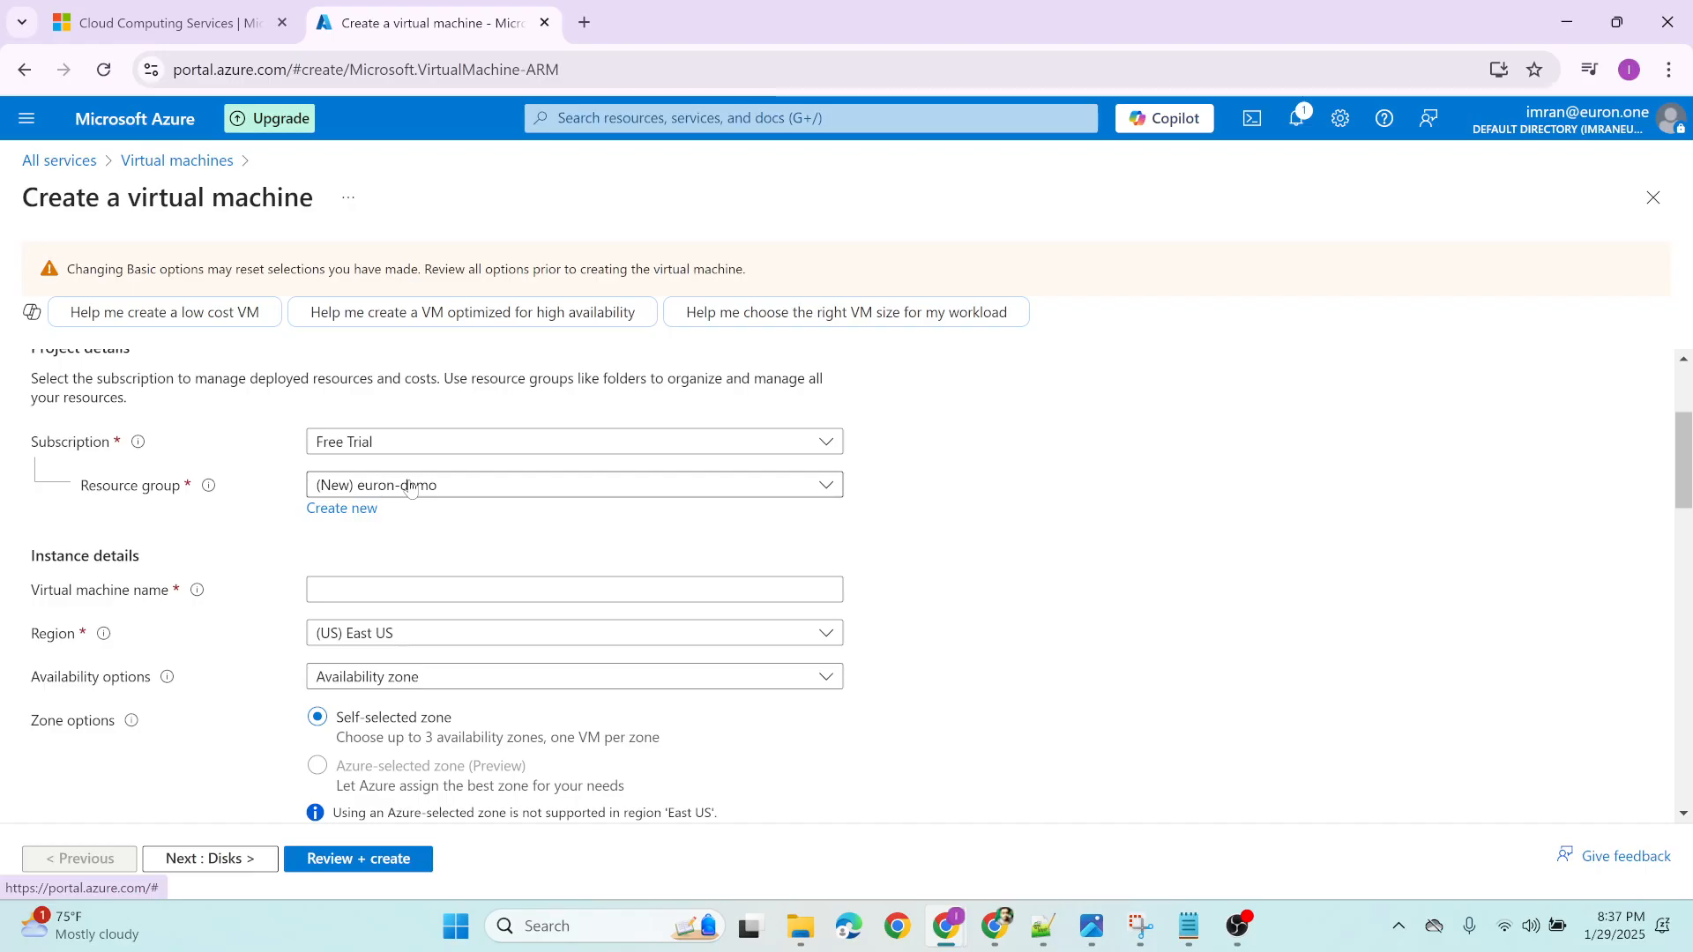
{"action": "scroll", "coordinate": [124, 532], "scroll_direction": "down", "scroll_amount": 1}
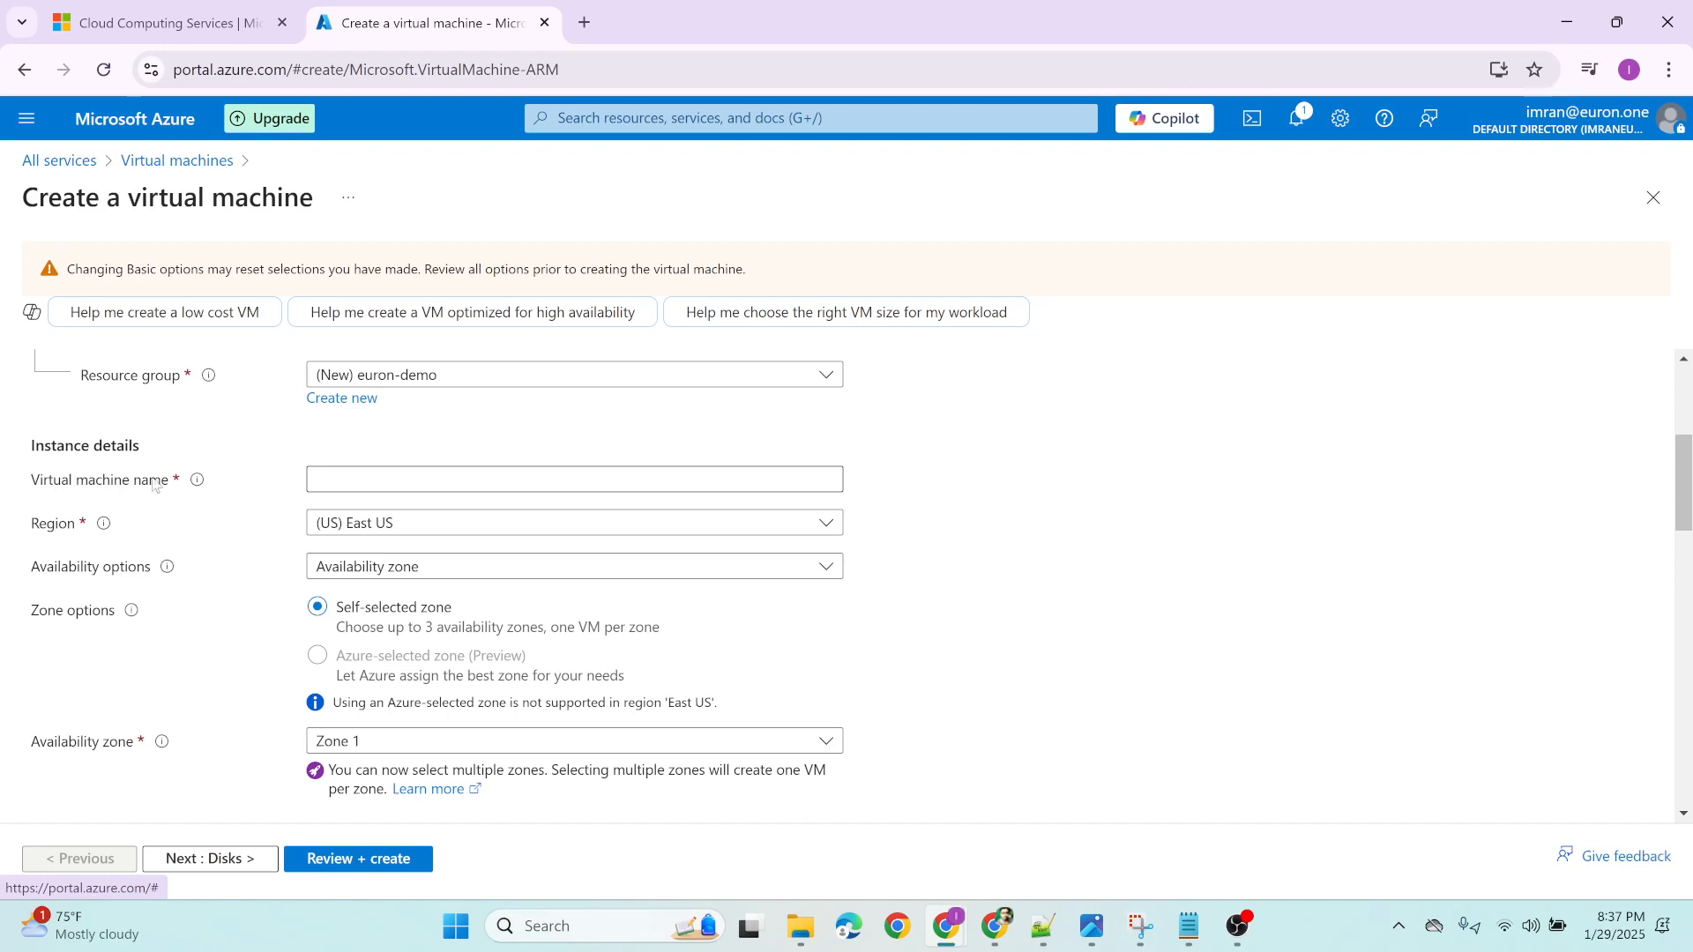
{"action": "left_click", "coordinate": [357, 478]}
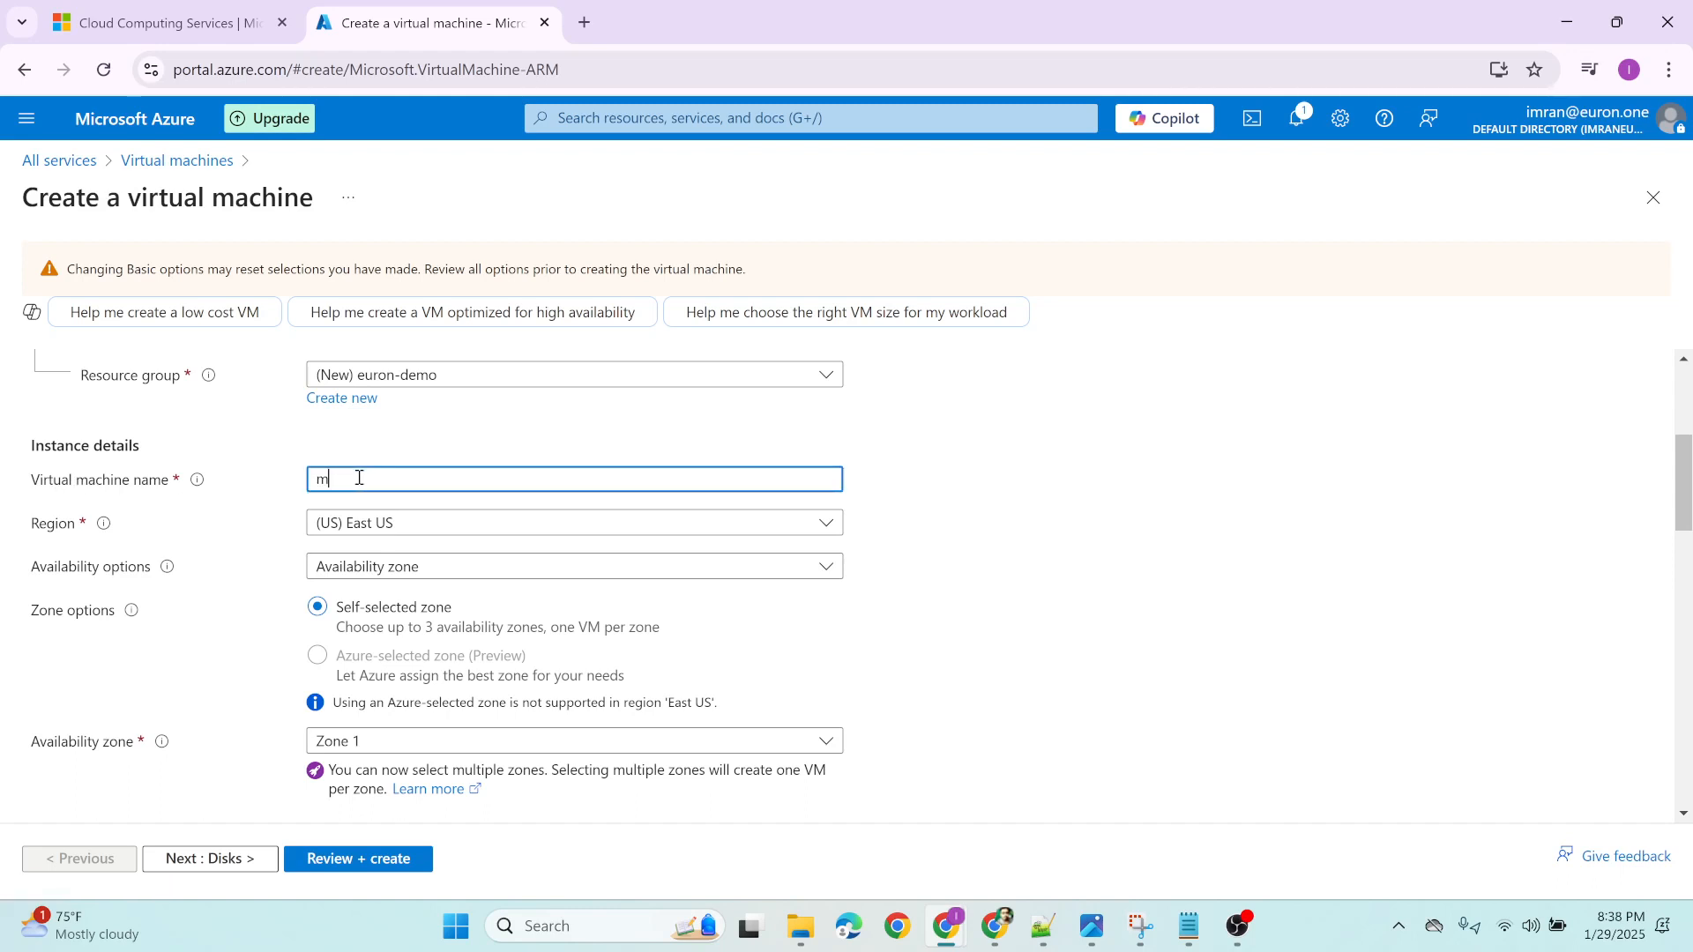
{"action": "type", "text": "my-first"}
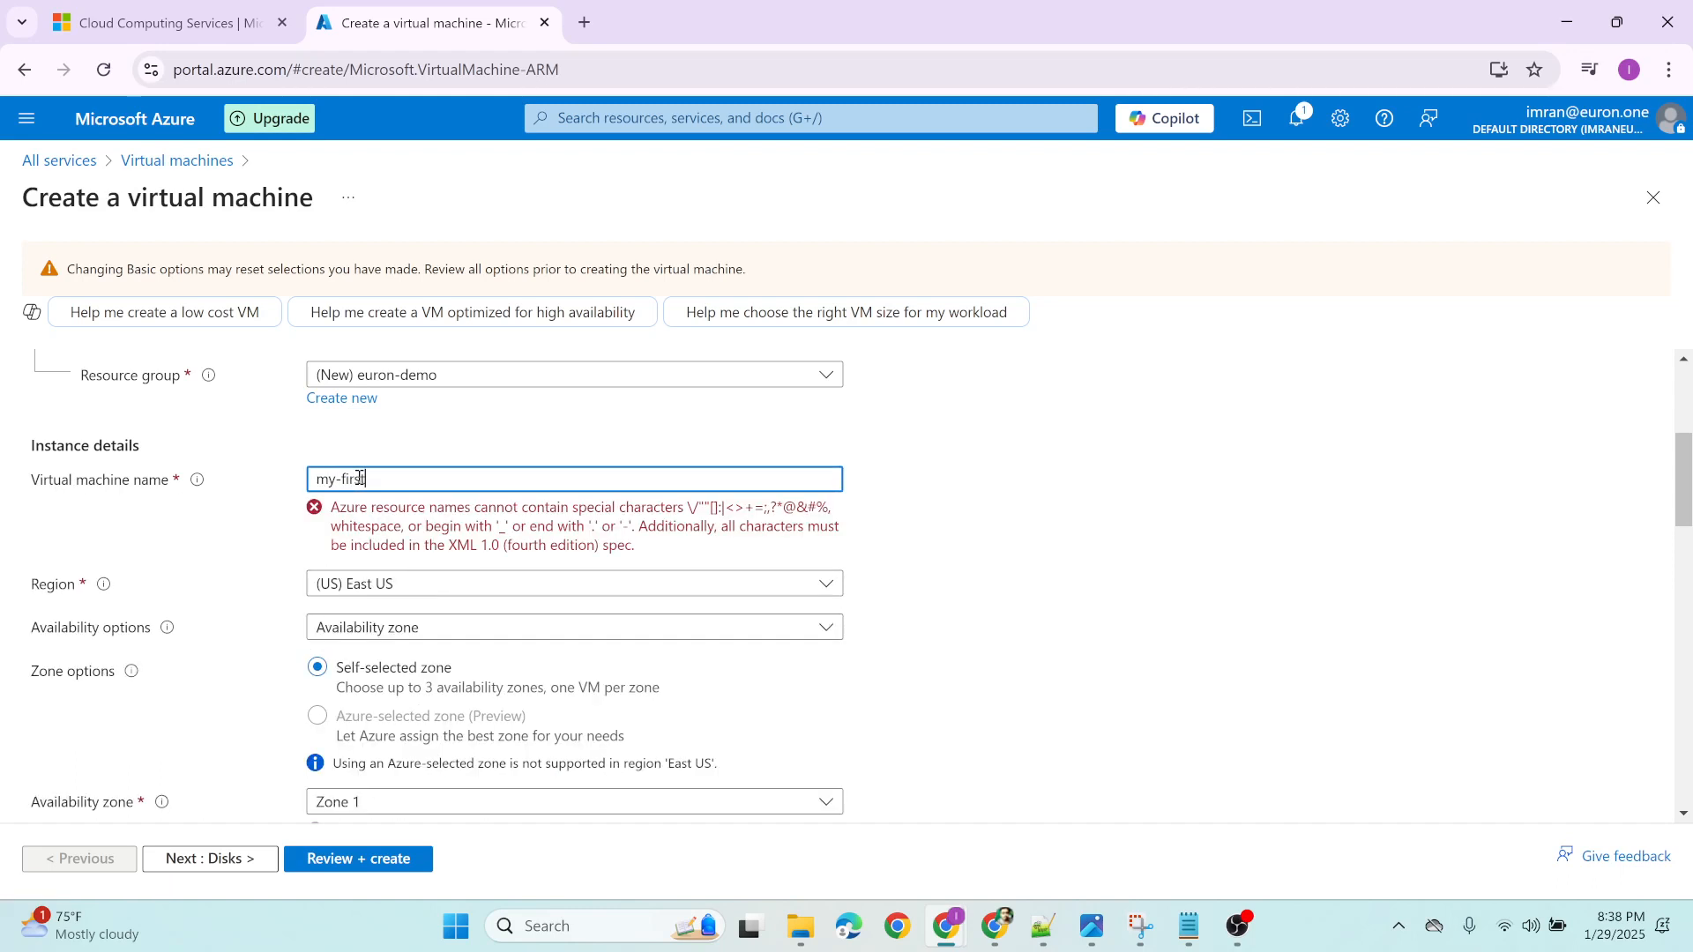
{"action": "type", "text": "-vm"}
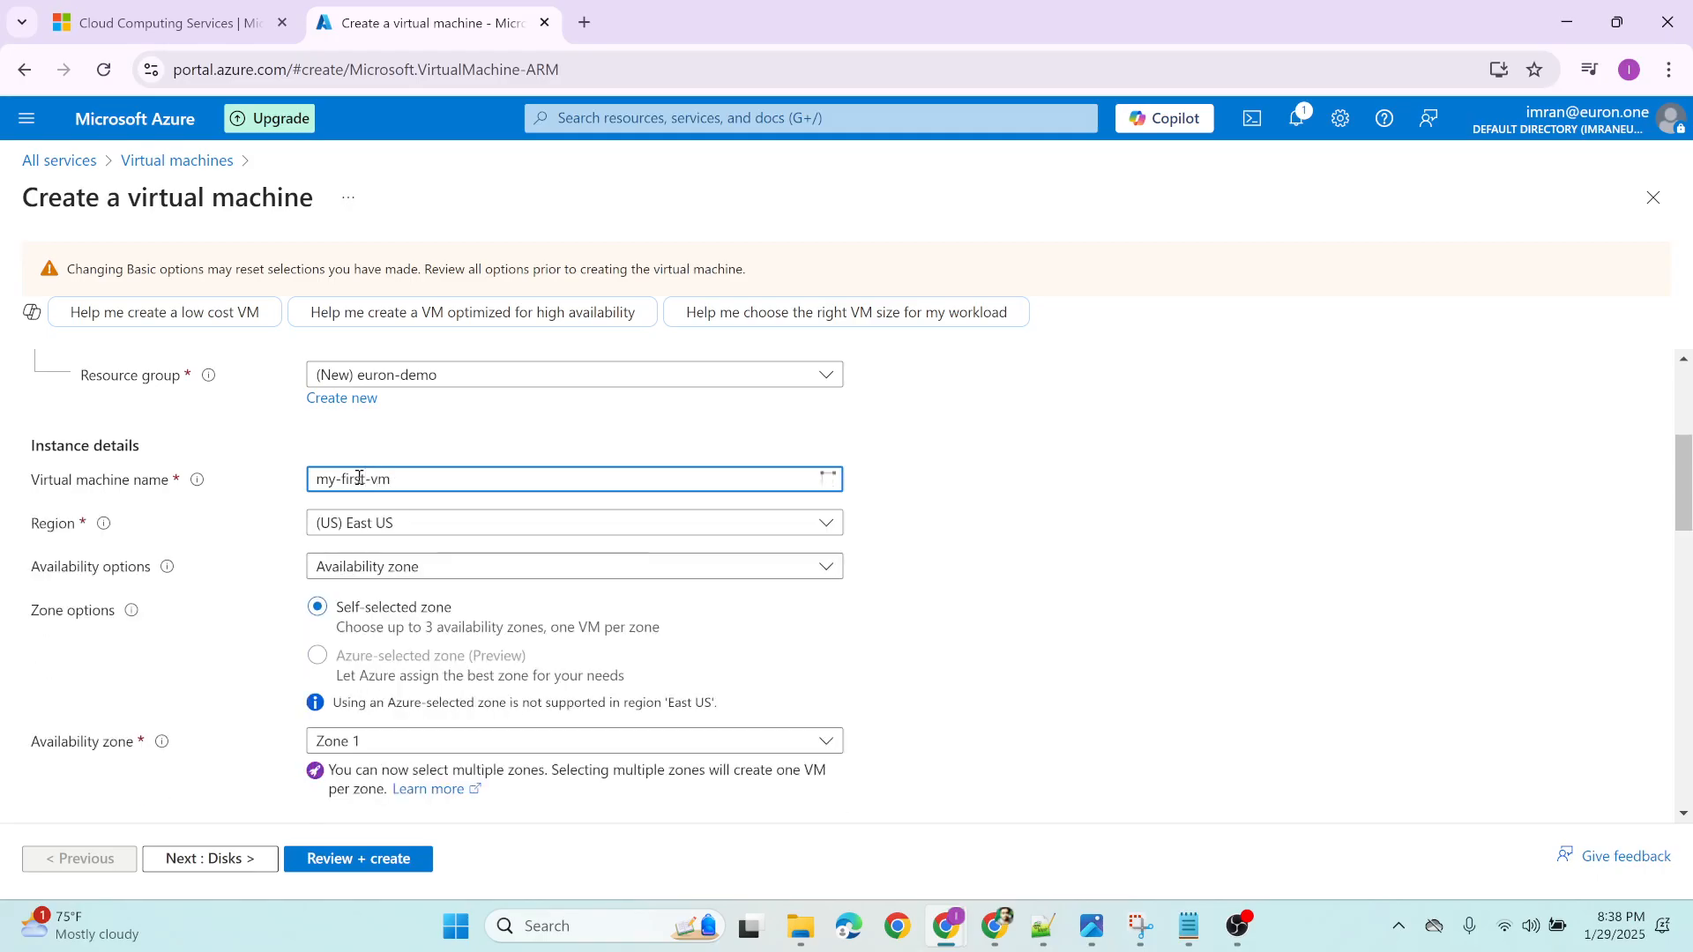
Examine the region and availability options offered for the virtual machine, leaving the selections as they are
{"action": "mouse_move", "coordinate": [94, 528]}
{"action": "double_click", "coordinate": [53, 526]}
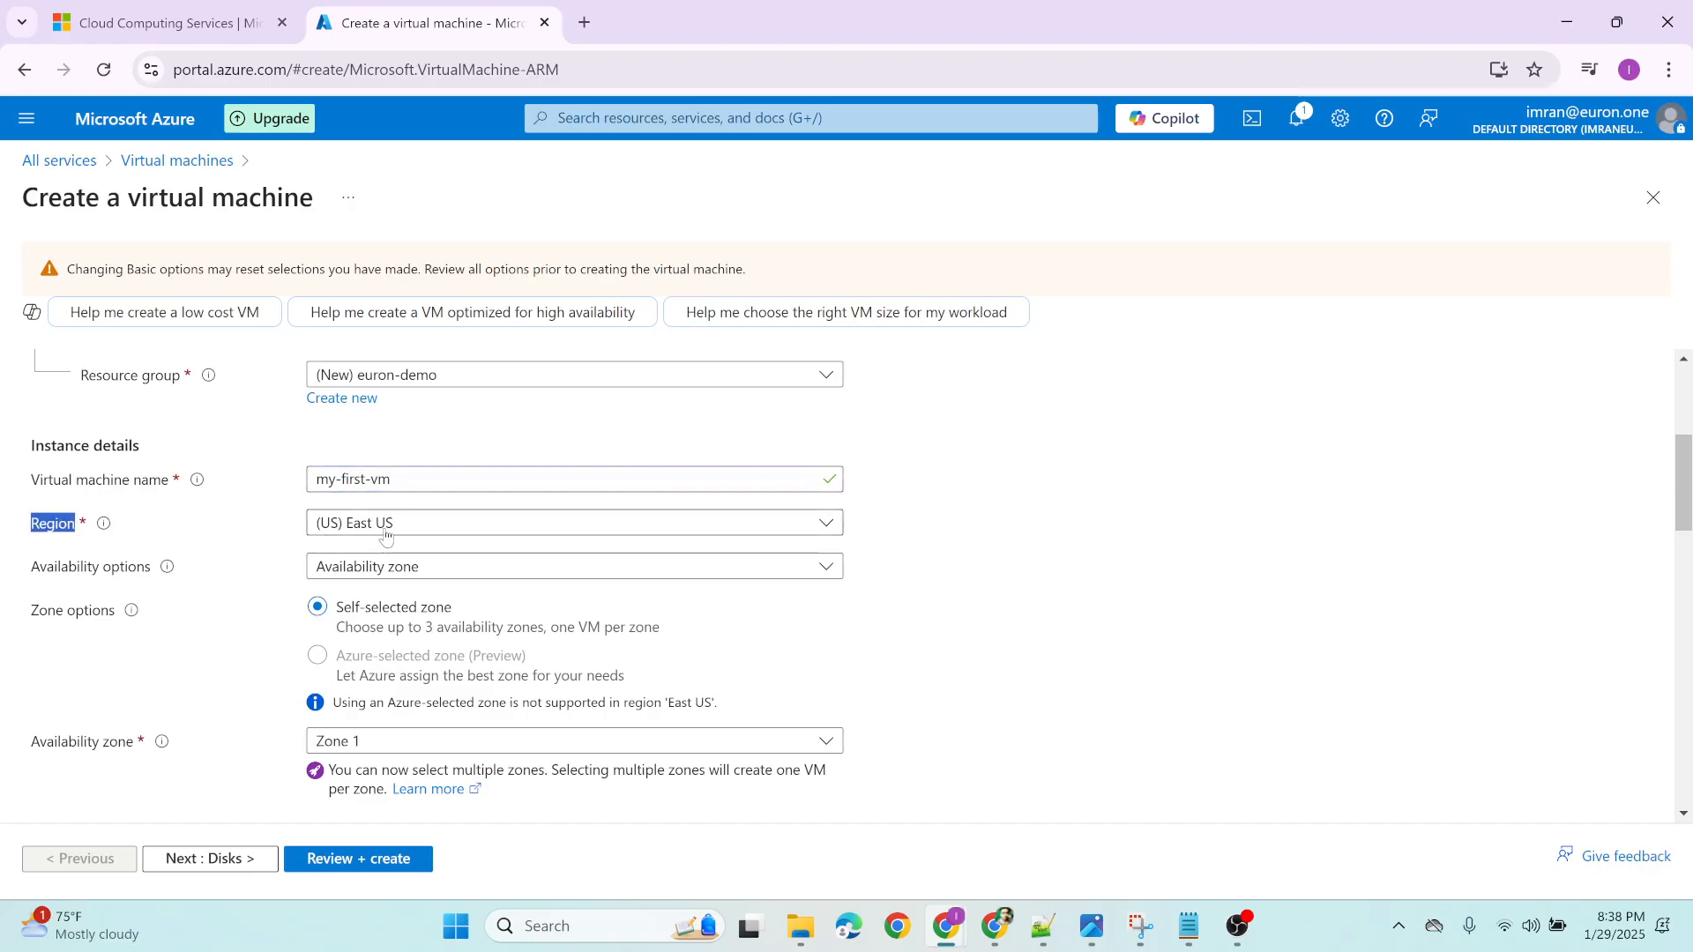
{"action": "scroll", "coordinate": [442, 577], "scroll_direction": "down", "scroll_amount": 5}
{"action": "scroll", "coordinate": [443, 576], "scroll_direction": "up", "scroll_amount": 5}
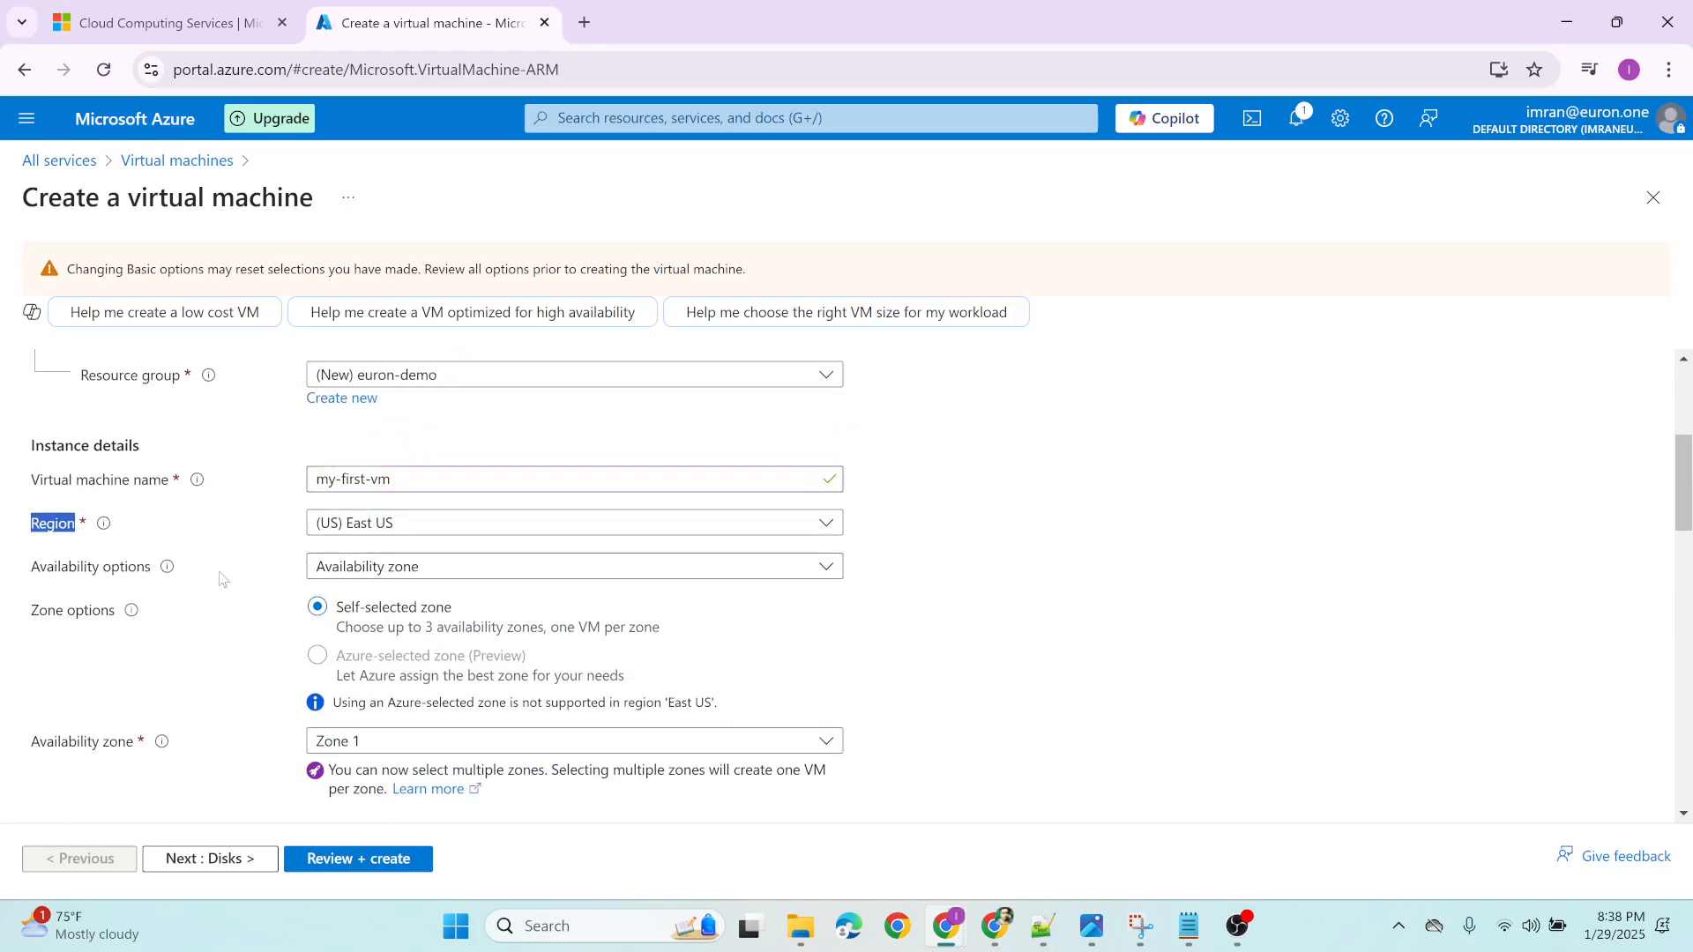
{"action": "left_click", "coordinate": [395, 525]}
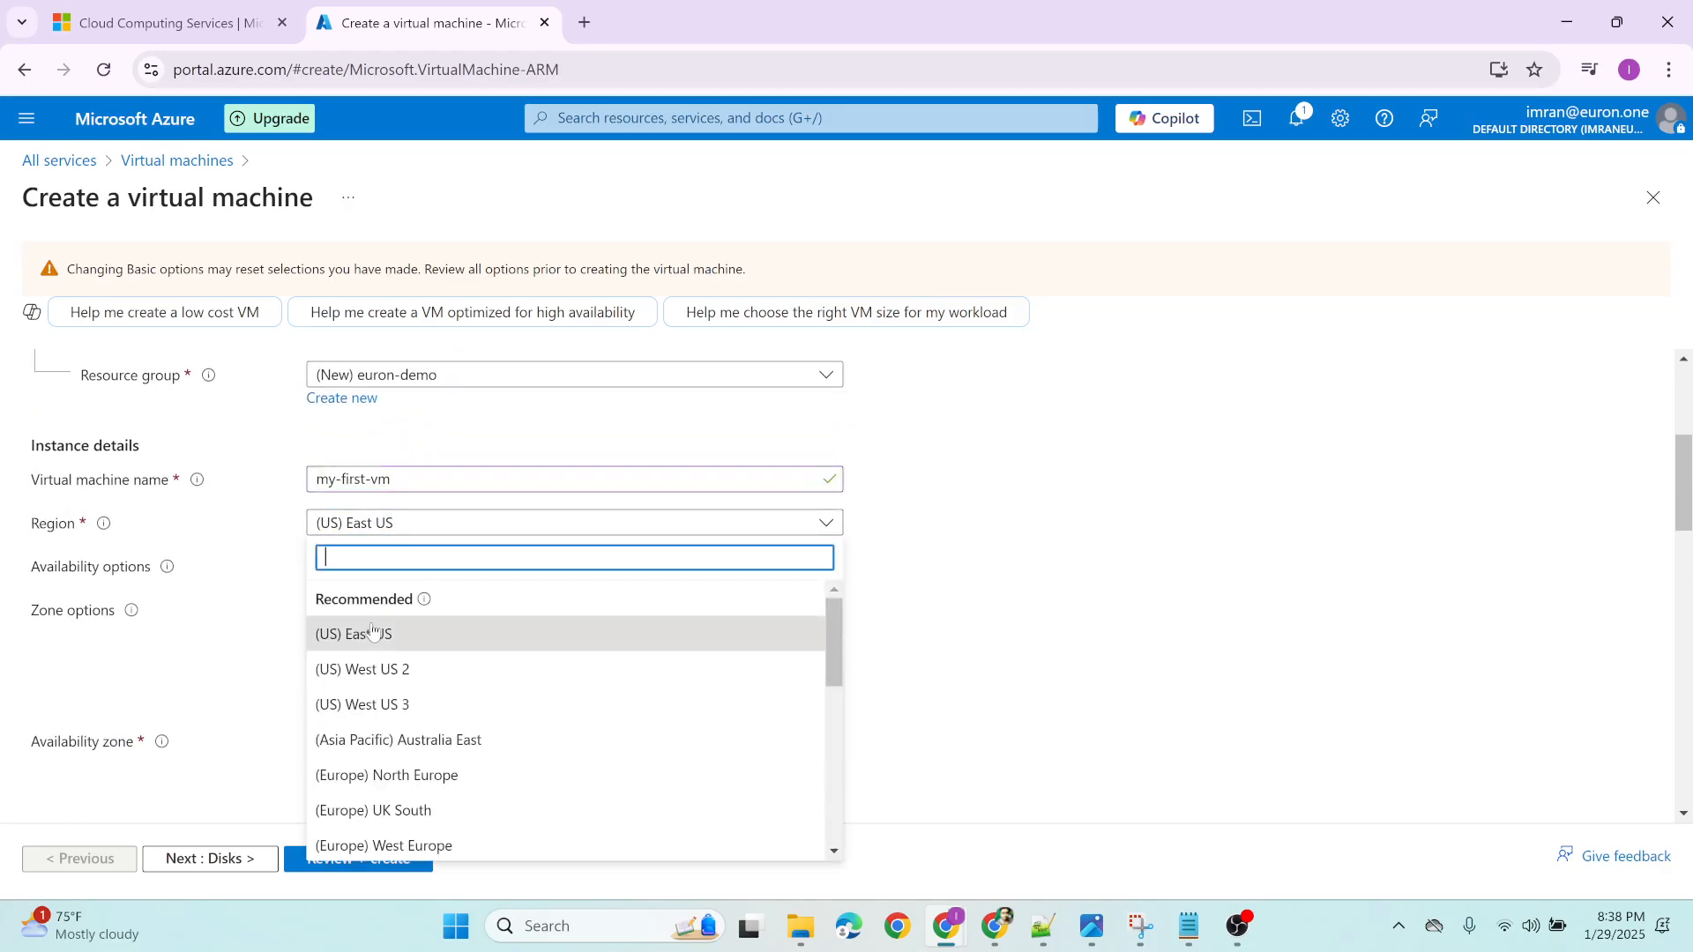
{"action": "left_click", "coordinate": [197, 532]}
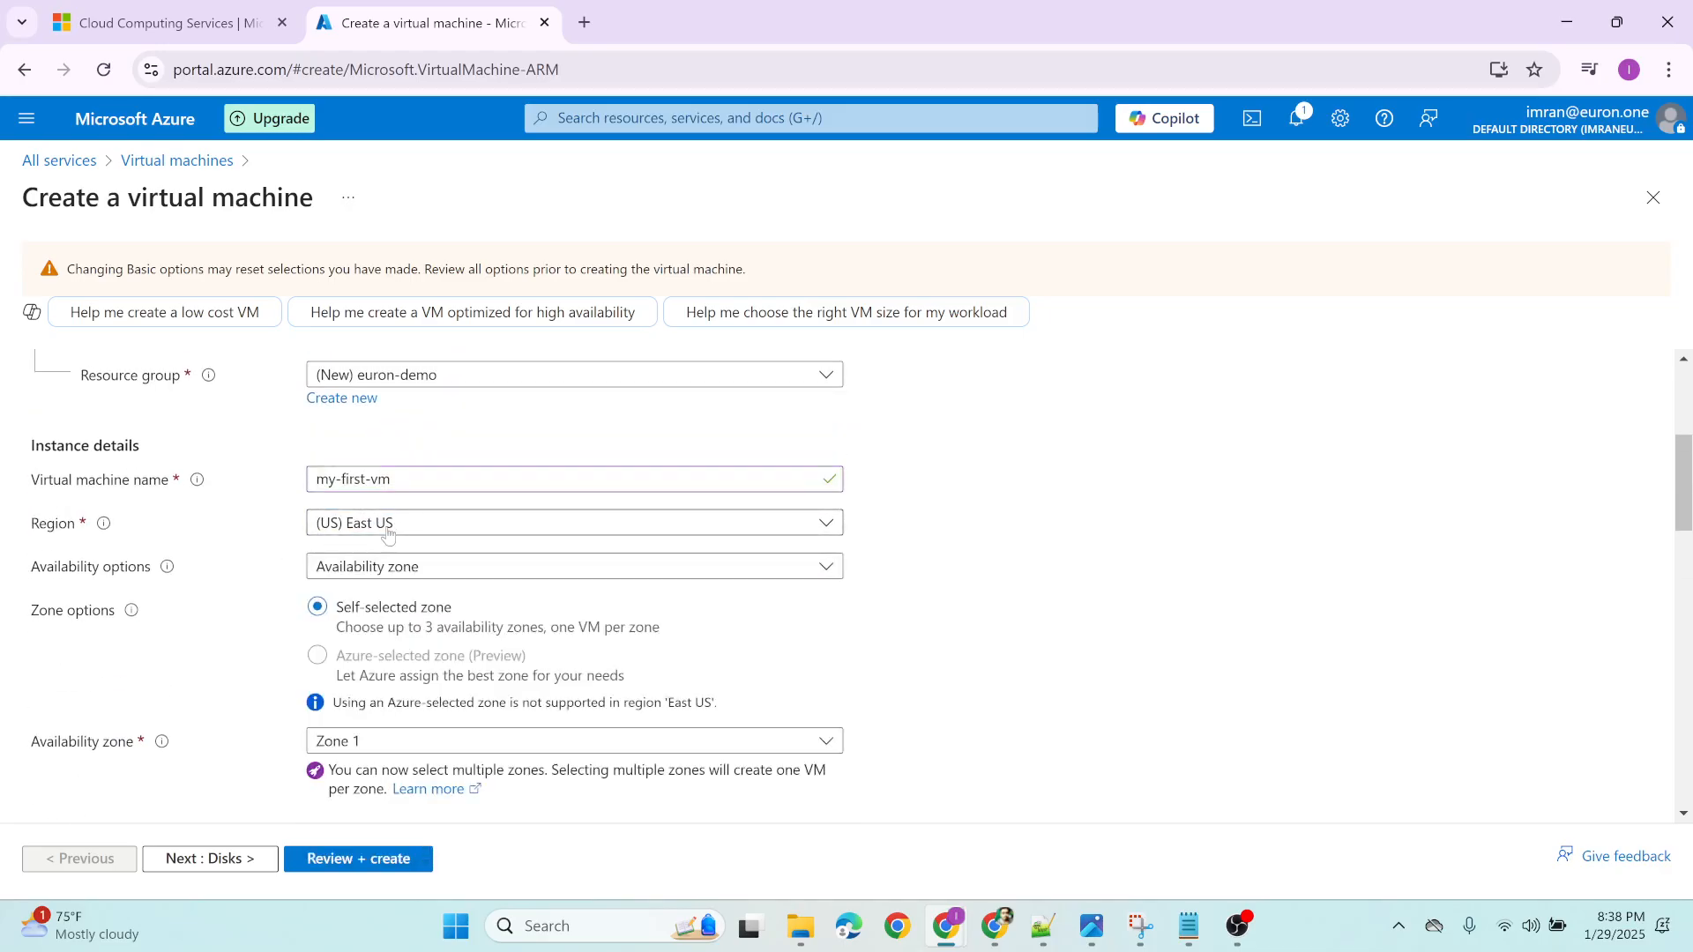
{"action": "left_click", "coordinate": [387, 529]}
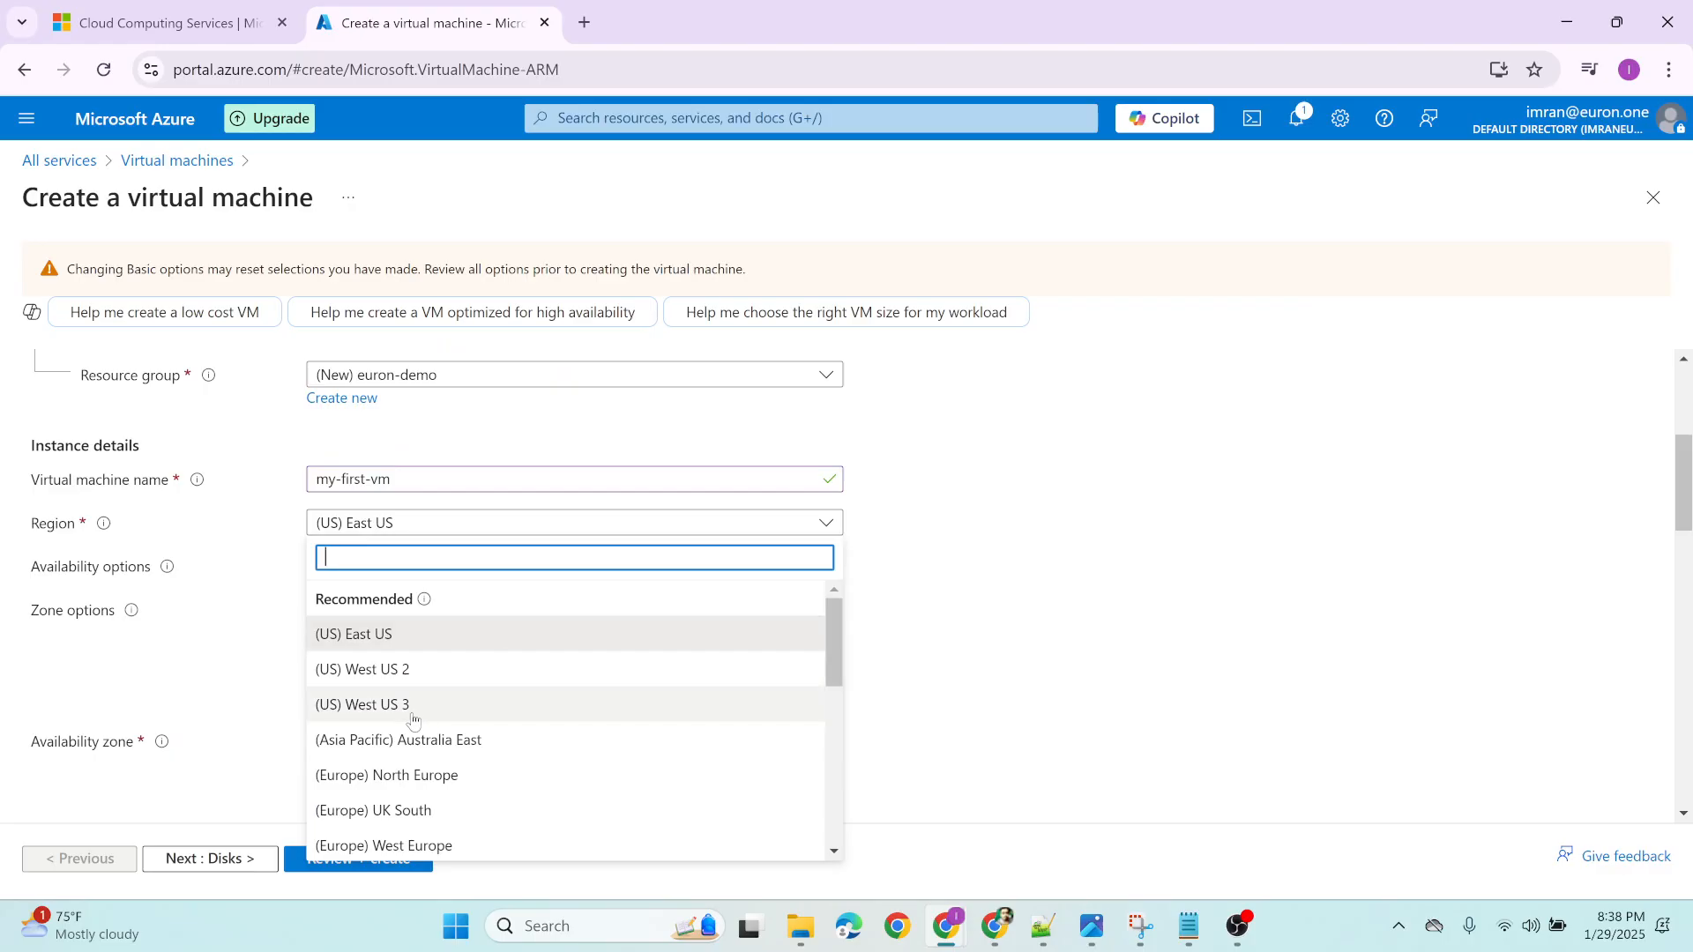
{"action": "left_click", "coordinate": [215, 556]}
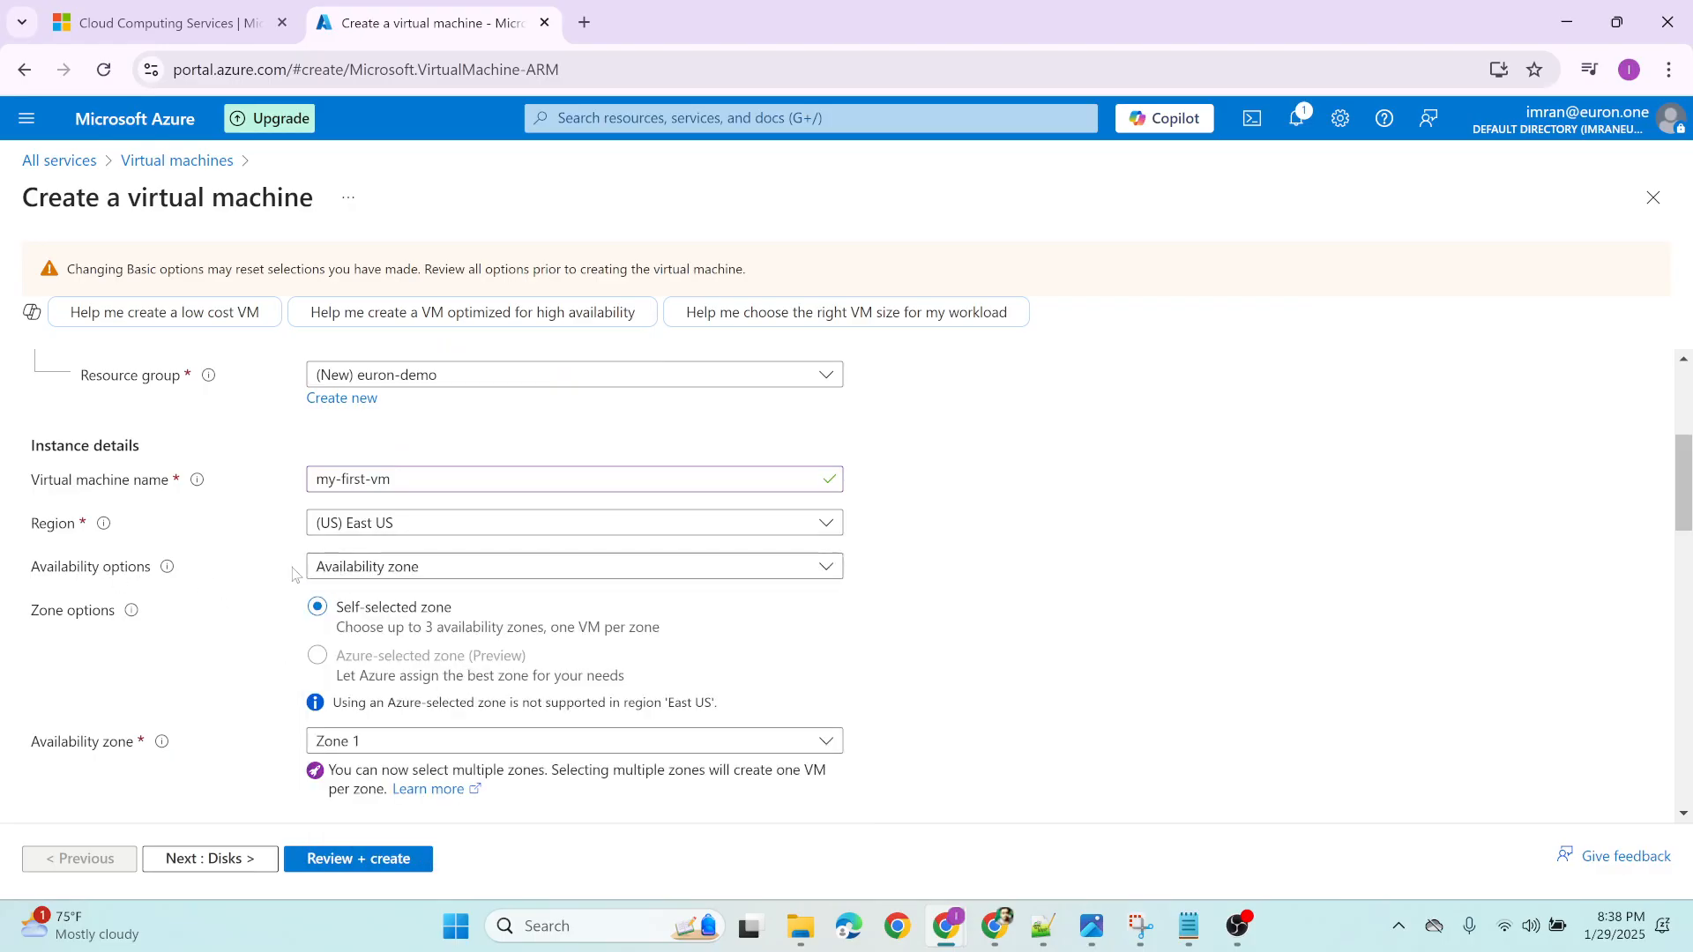
{"action": "left_click", "coordinate": [369, 575]}
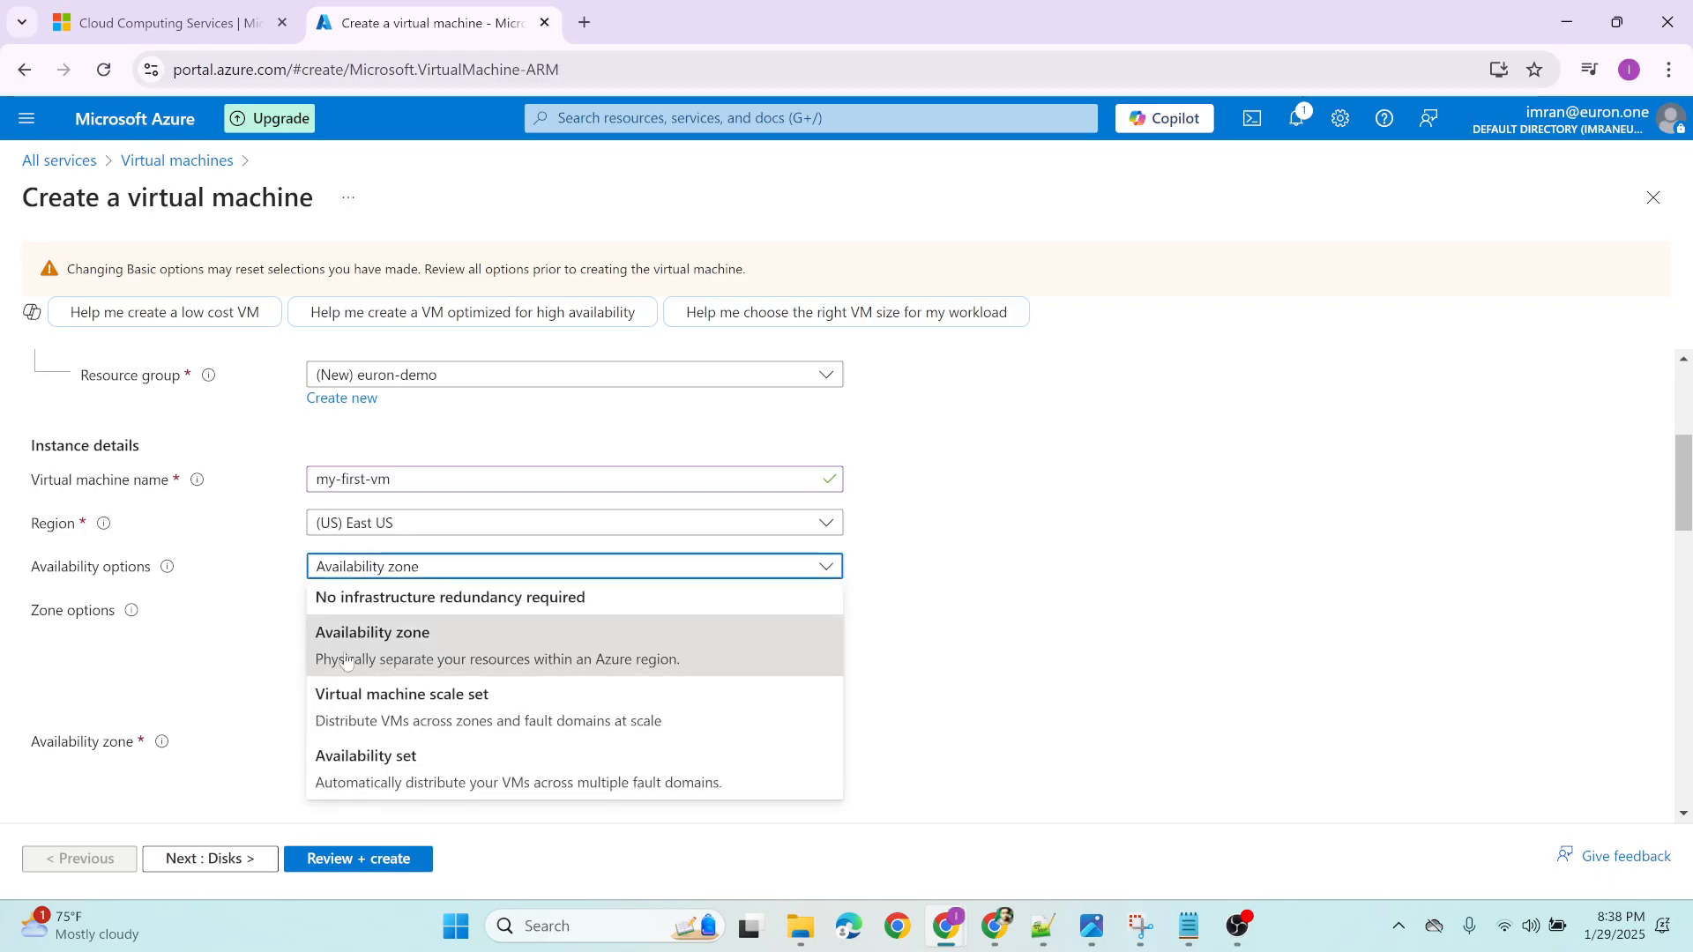
{"action": "left_click", "coordinate": [227, 563]}
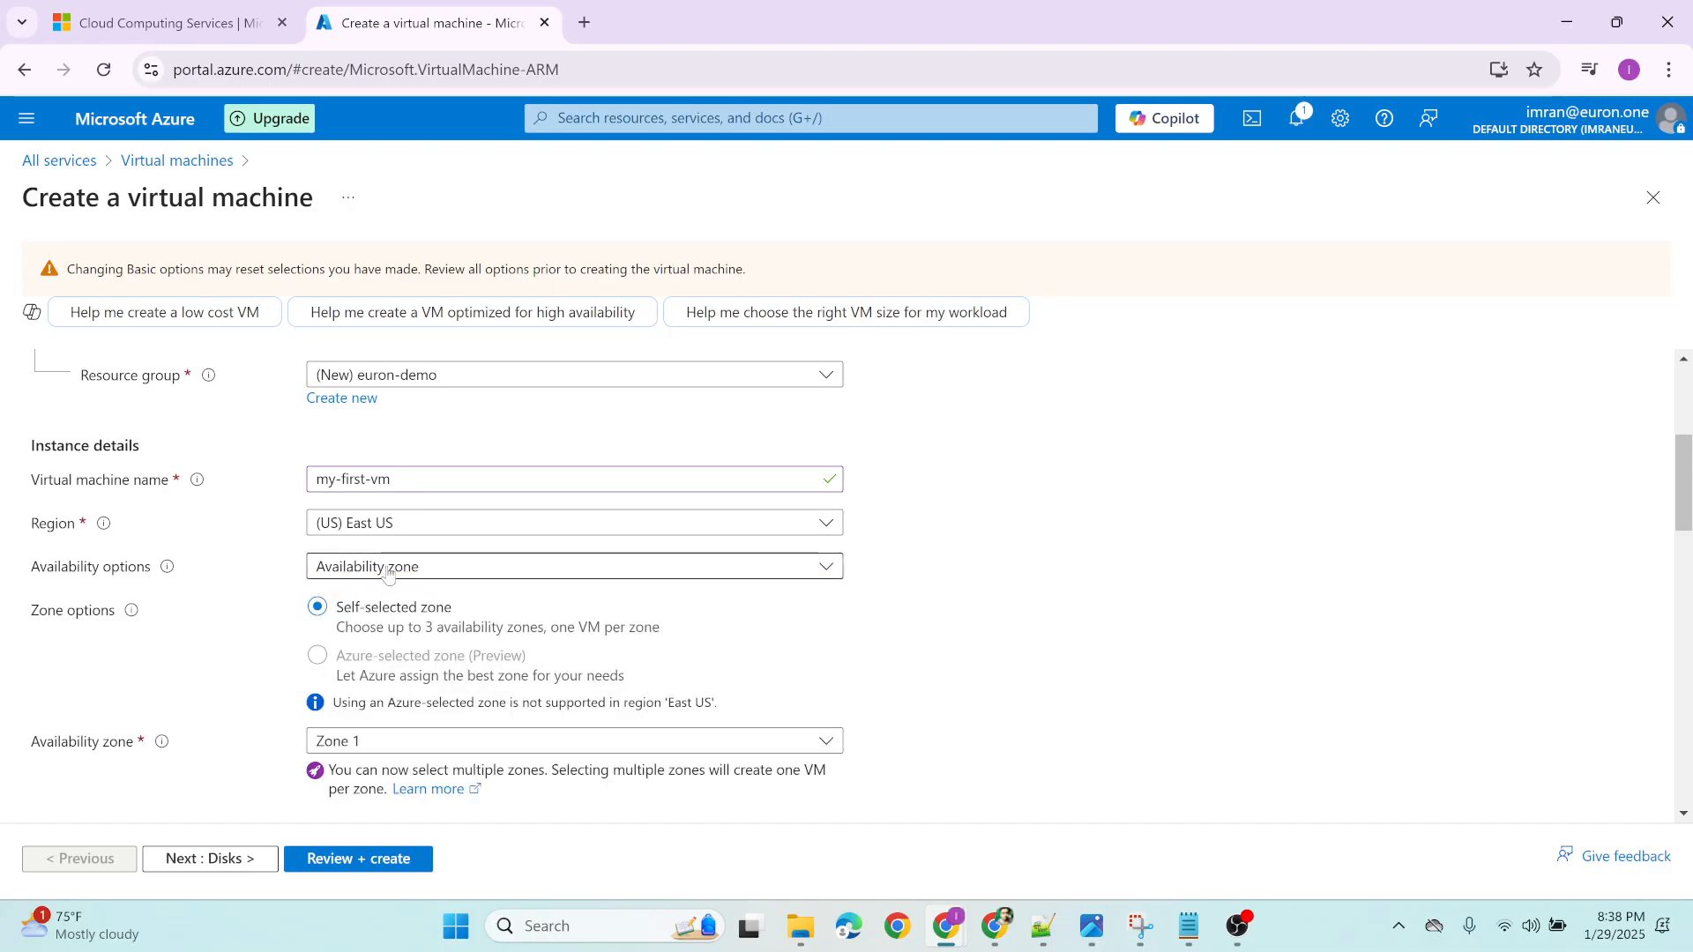
Review the security type and image choices, then the VM architecture, size and hibernation settings, without changing any
{"action": "scroll", "coordinate": [255, 603], "scroll_direction": "down", "scroll_amount": 3}
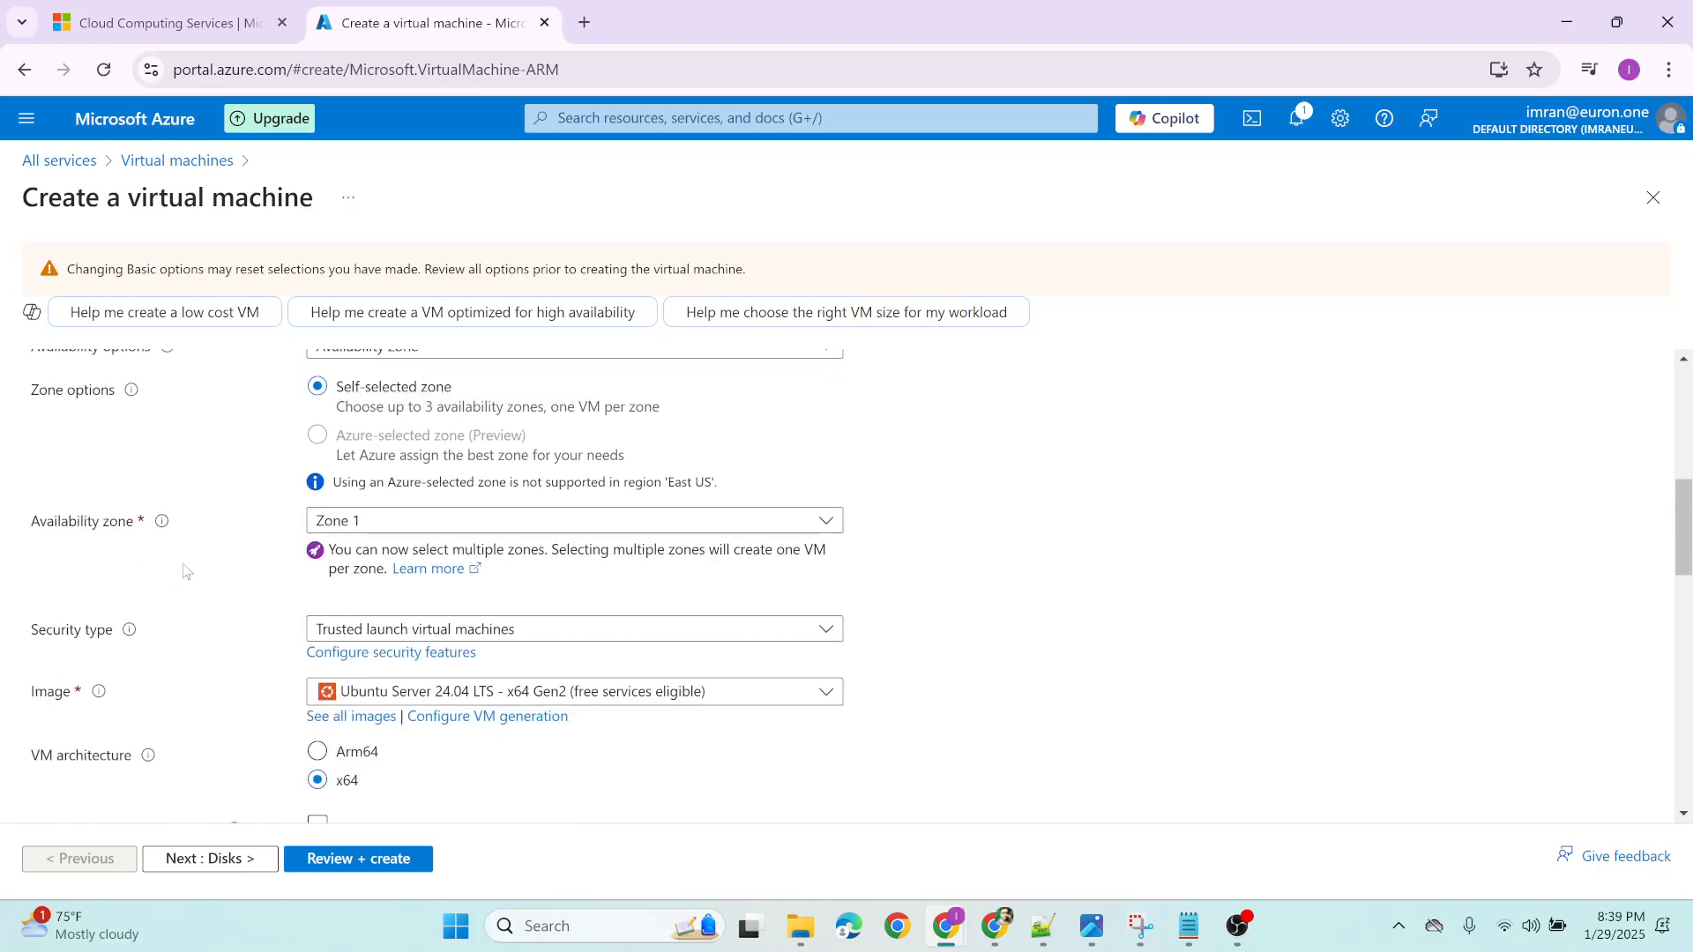
{"action": "scroll", "coordinate": [230, 604], "scroll_direction": "down", "scroll_amount": 1}
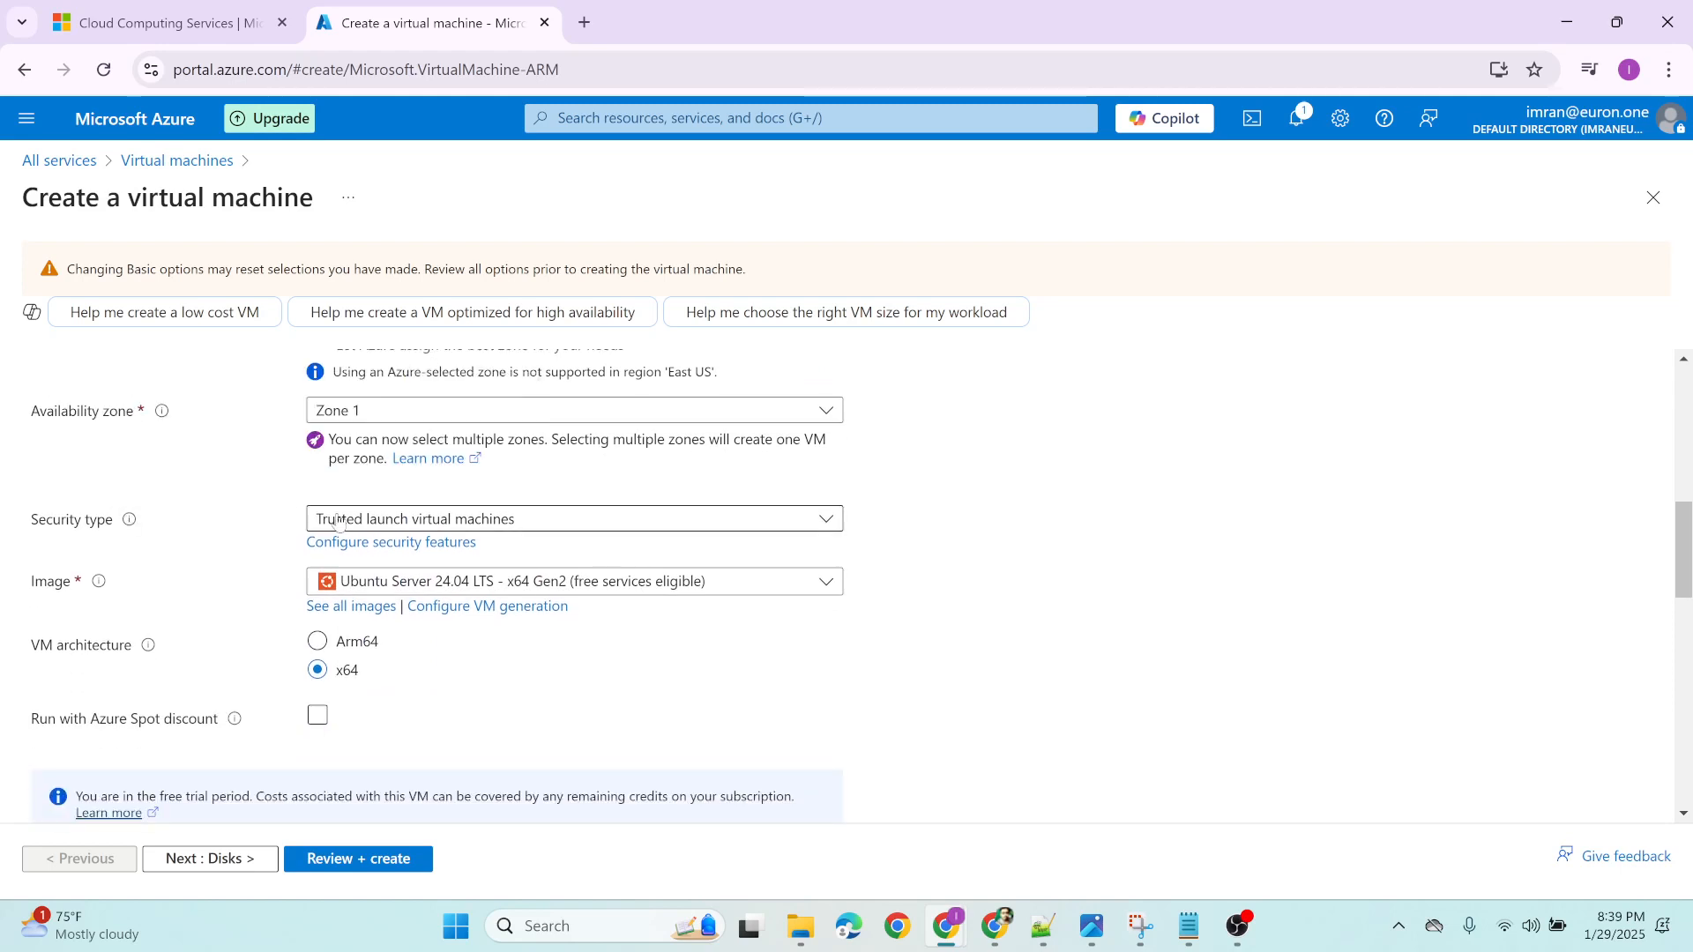
{"action": "left_click", "coordinate": [385, 525]}
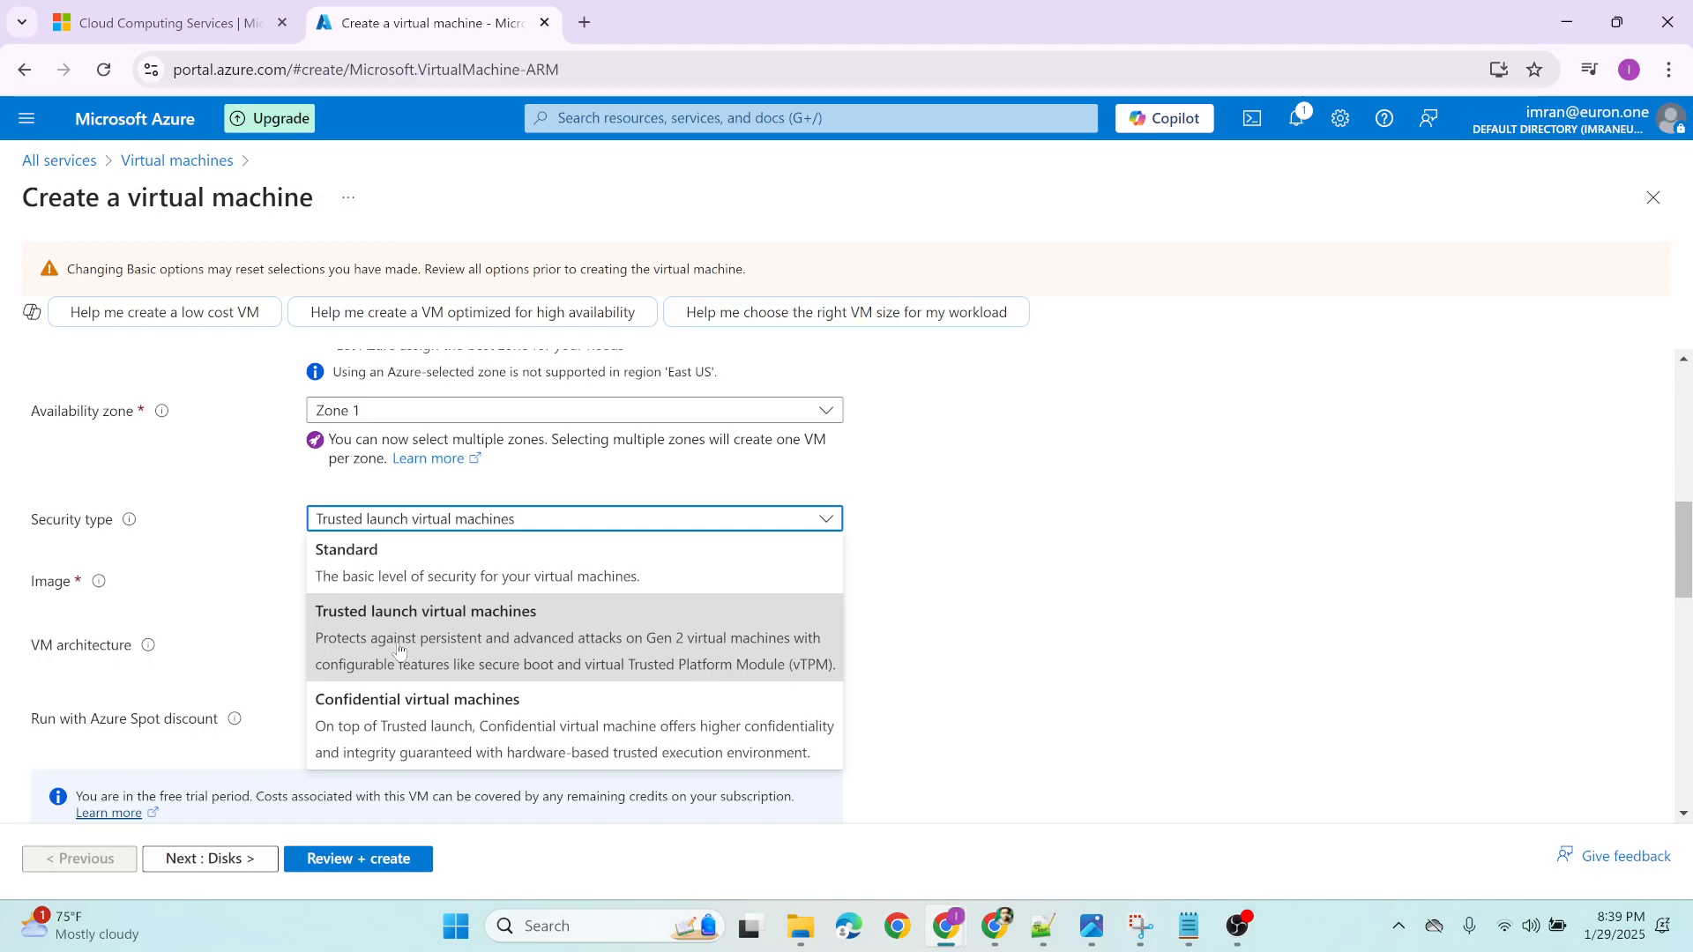
{"action": "left_click", "coordinate": [216, 536]}
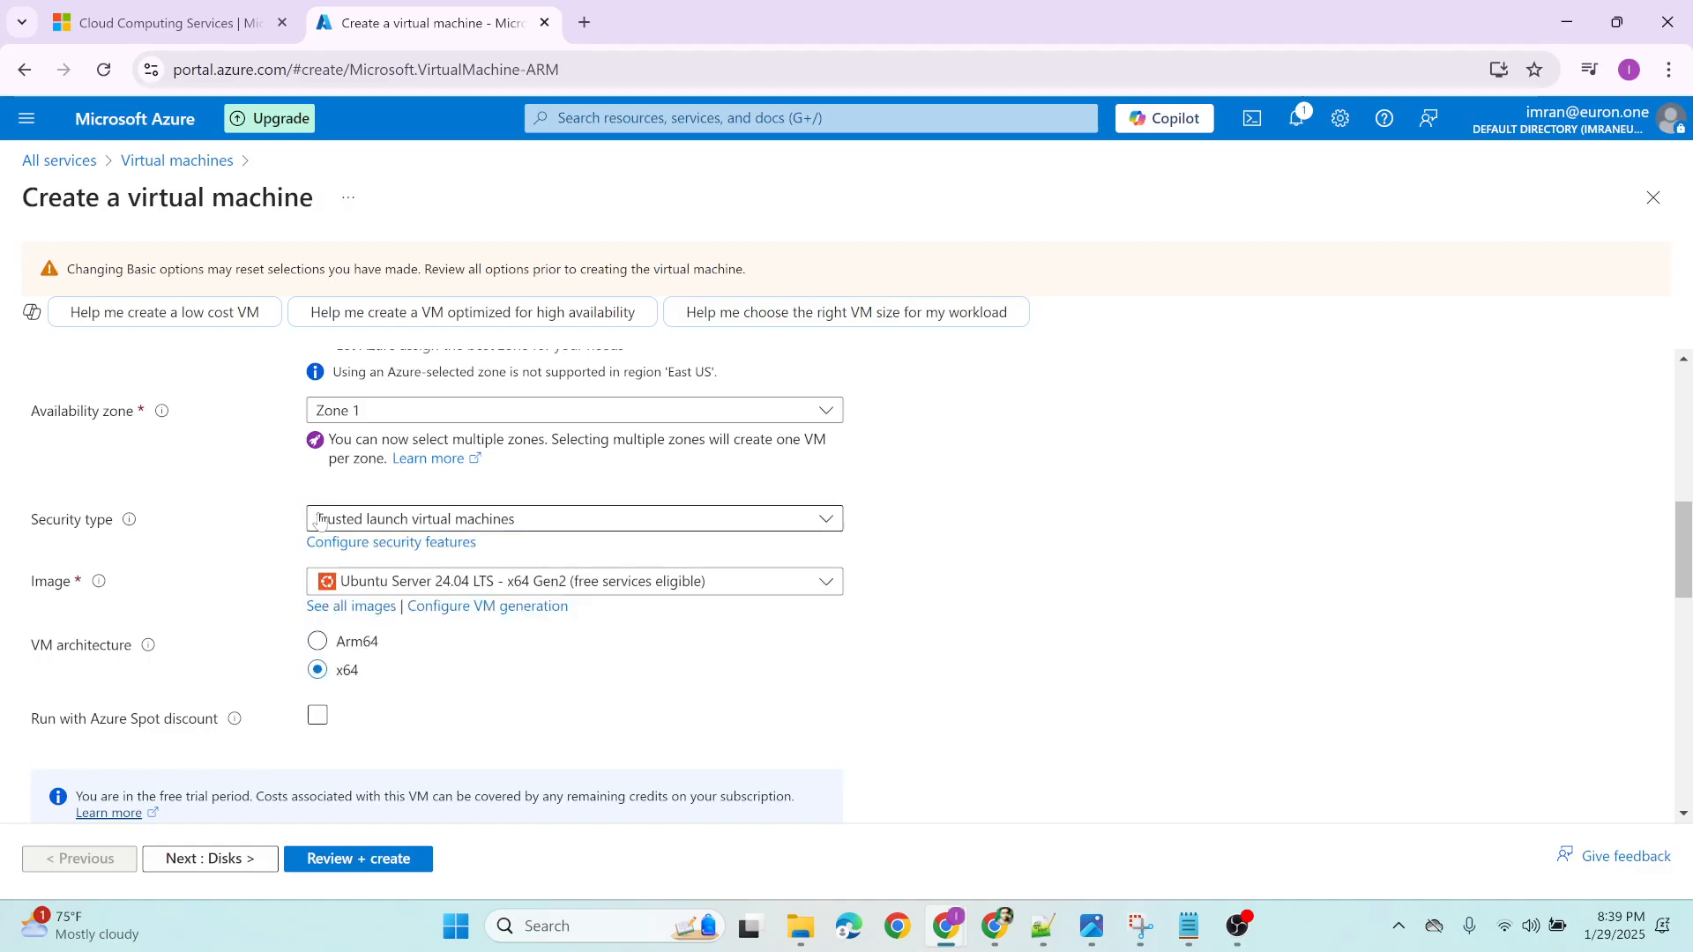
{"action": "scroll", "coordinate": [220, 564], "scroll_direction": "down", "scroll_amount": 3}
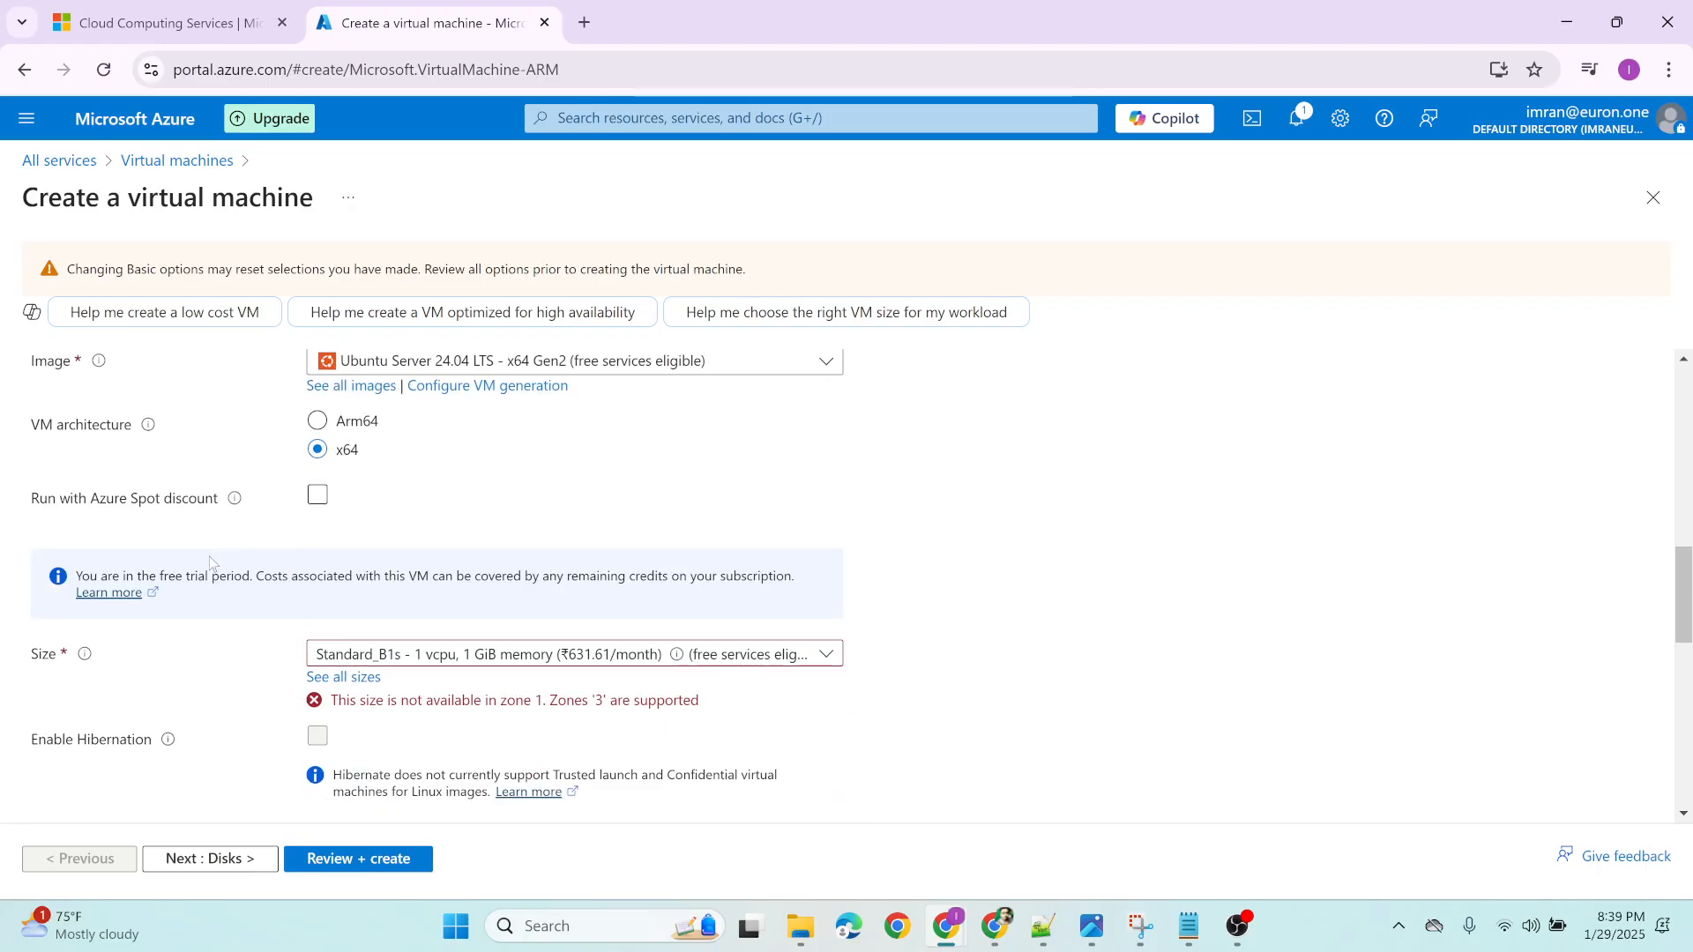
{"action": "scroll", "coordinate": [177, 565], "scroll_direction": "up", "scroll_amount": 3}
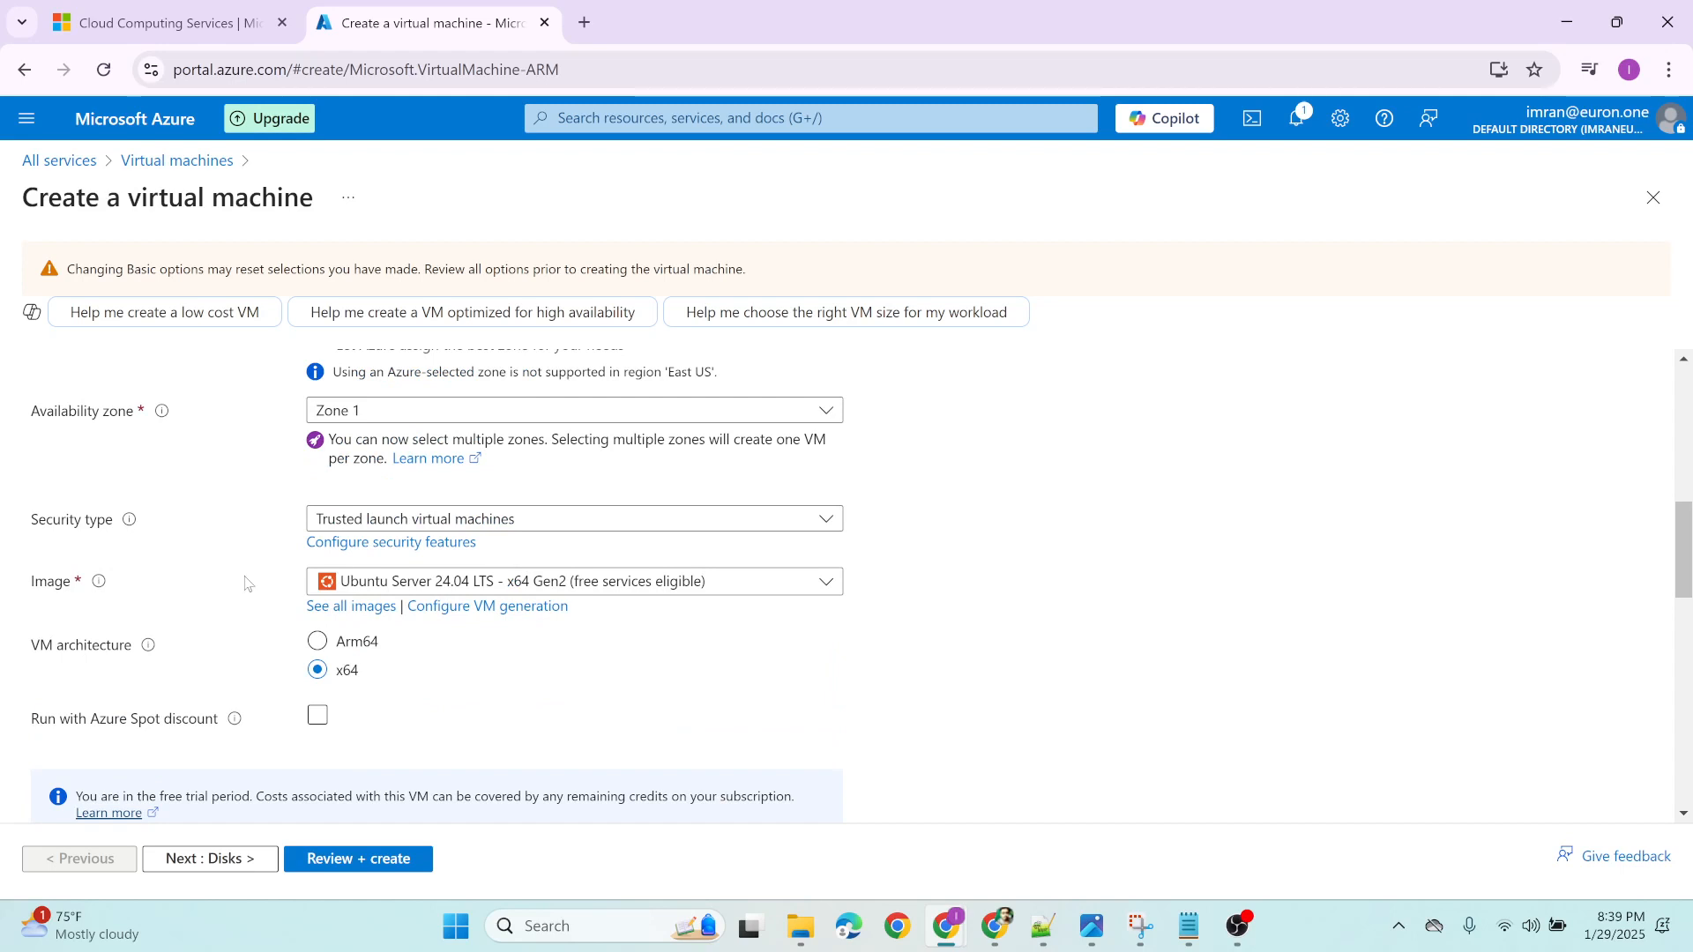
{"action": "left_click", "coordinate": [519, 586]}
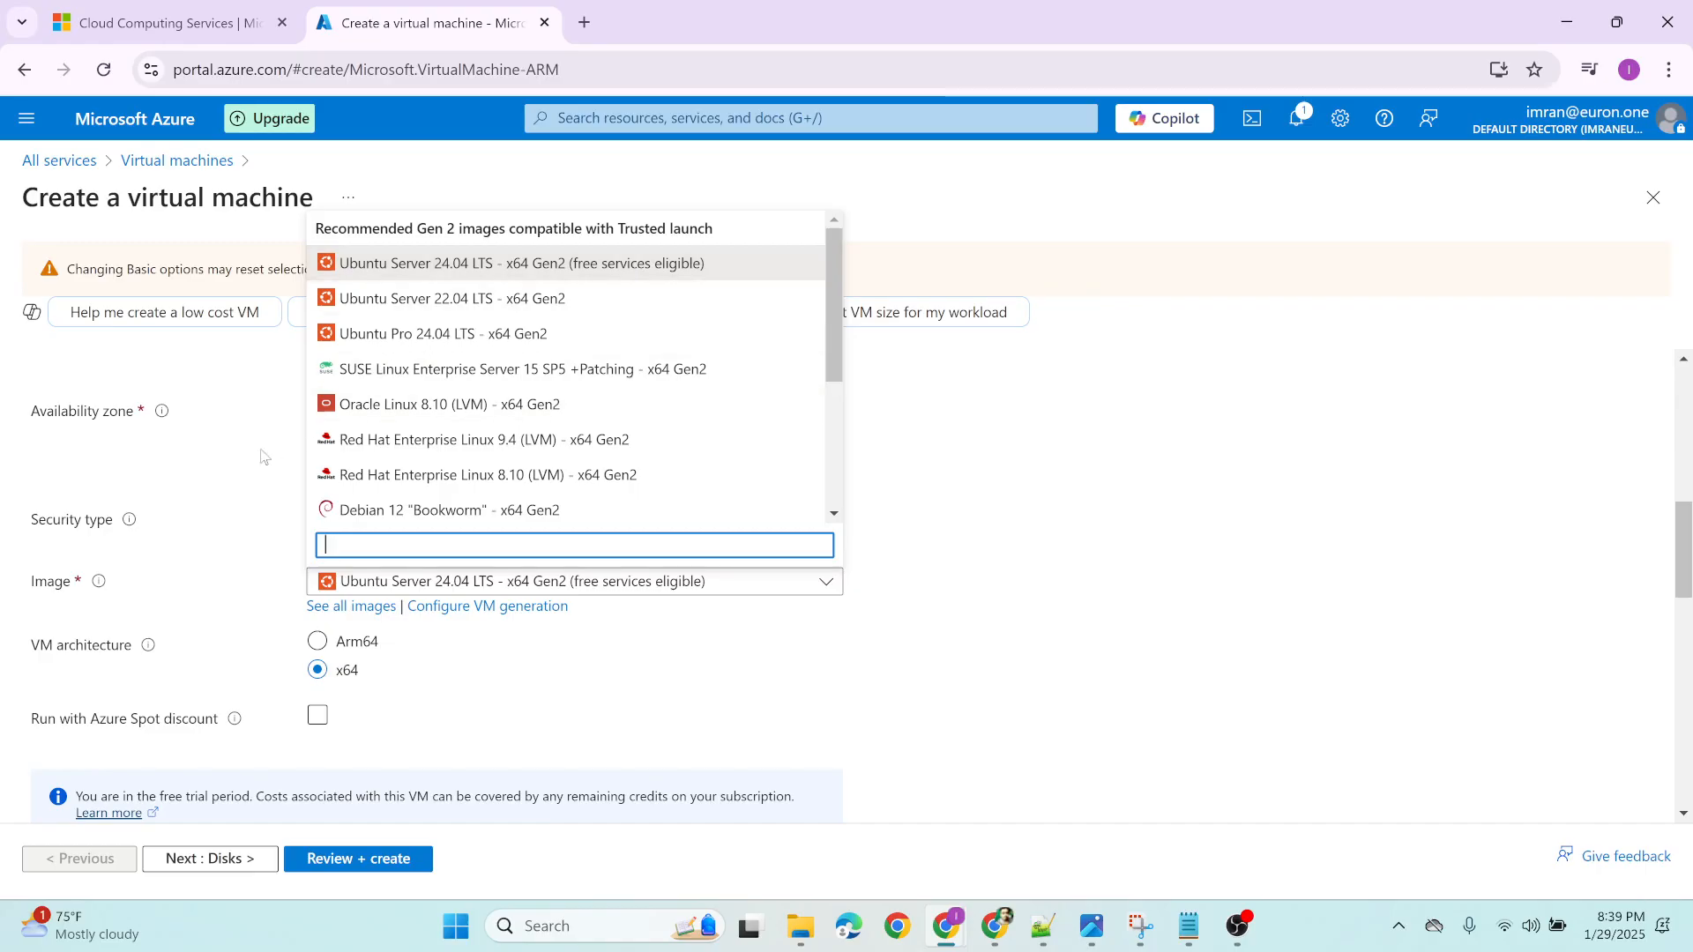
{"action": "left_click", "coordinate": [167, 586]}
{"action": "scroll", "coordinate": [164, 585], "scroll_direction": "down", "scroll_amount": 2}
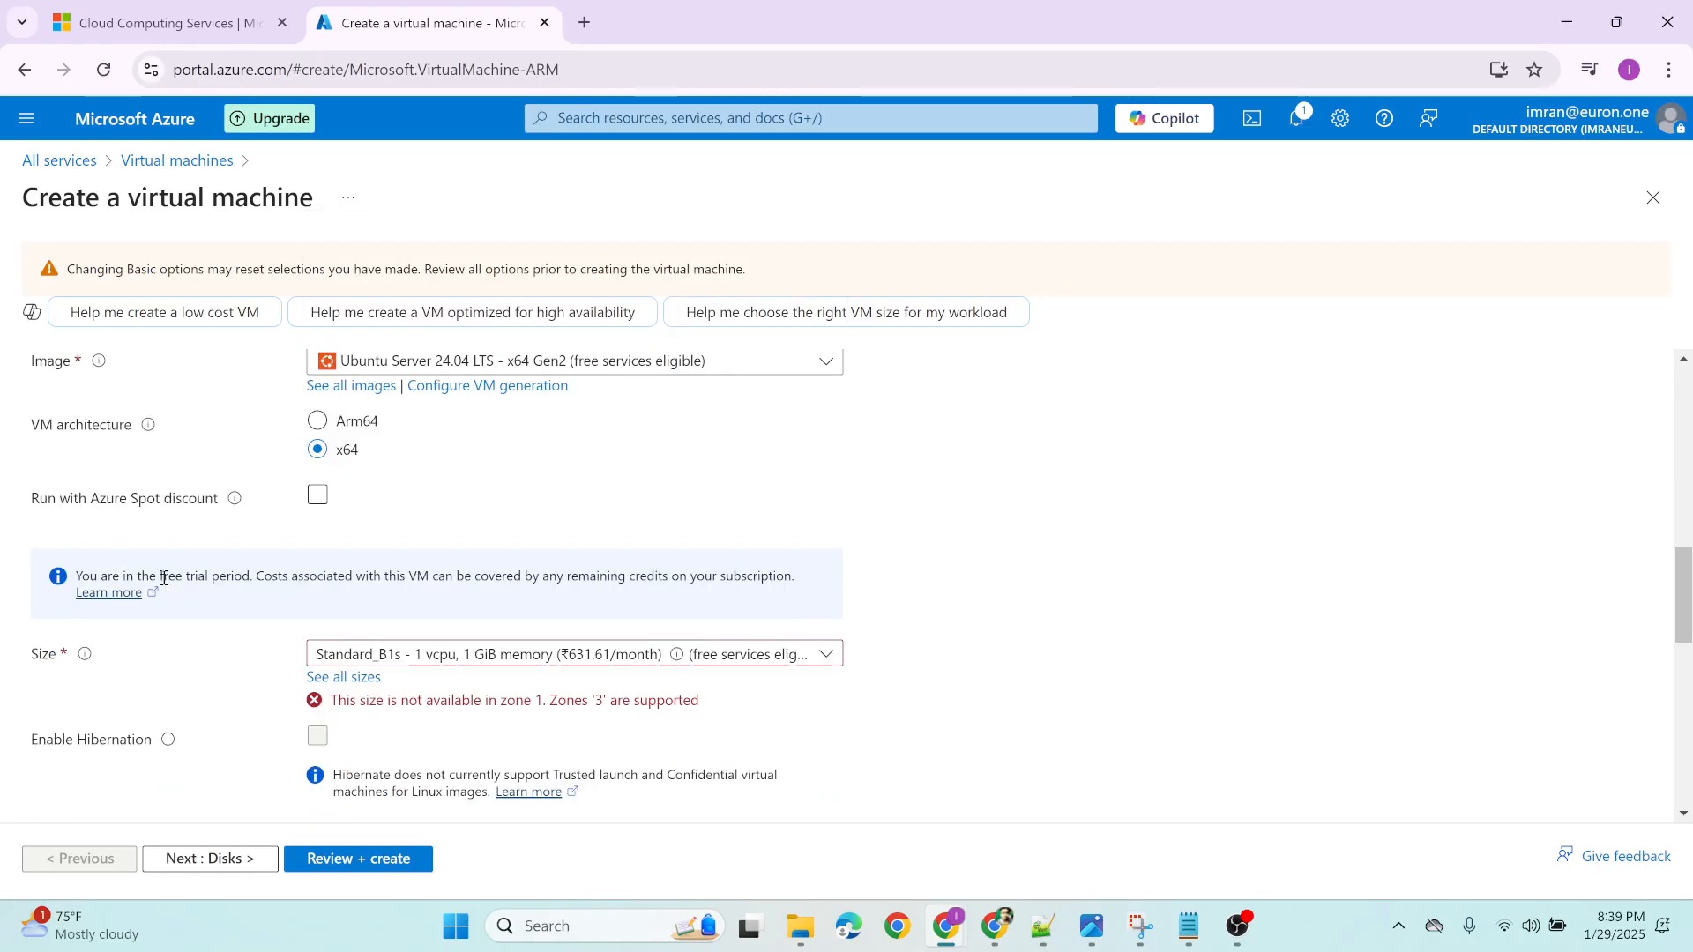
{"action": "scroll", "coordinate": [165, 584], "scroll_direction": "down", "scroll_amount": 2}
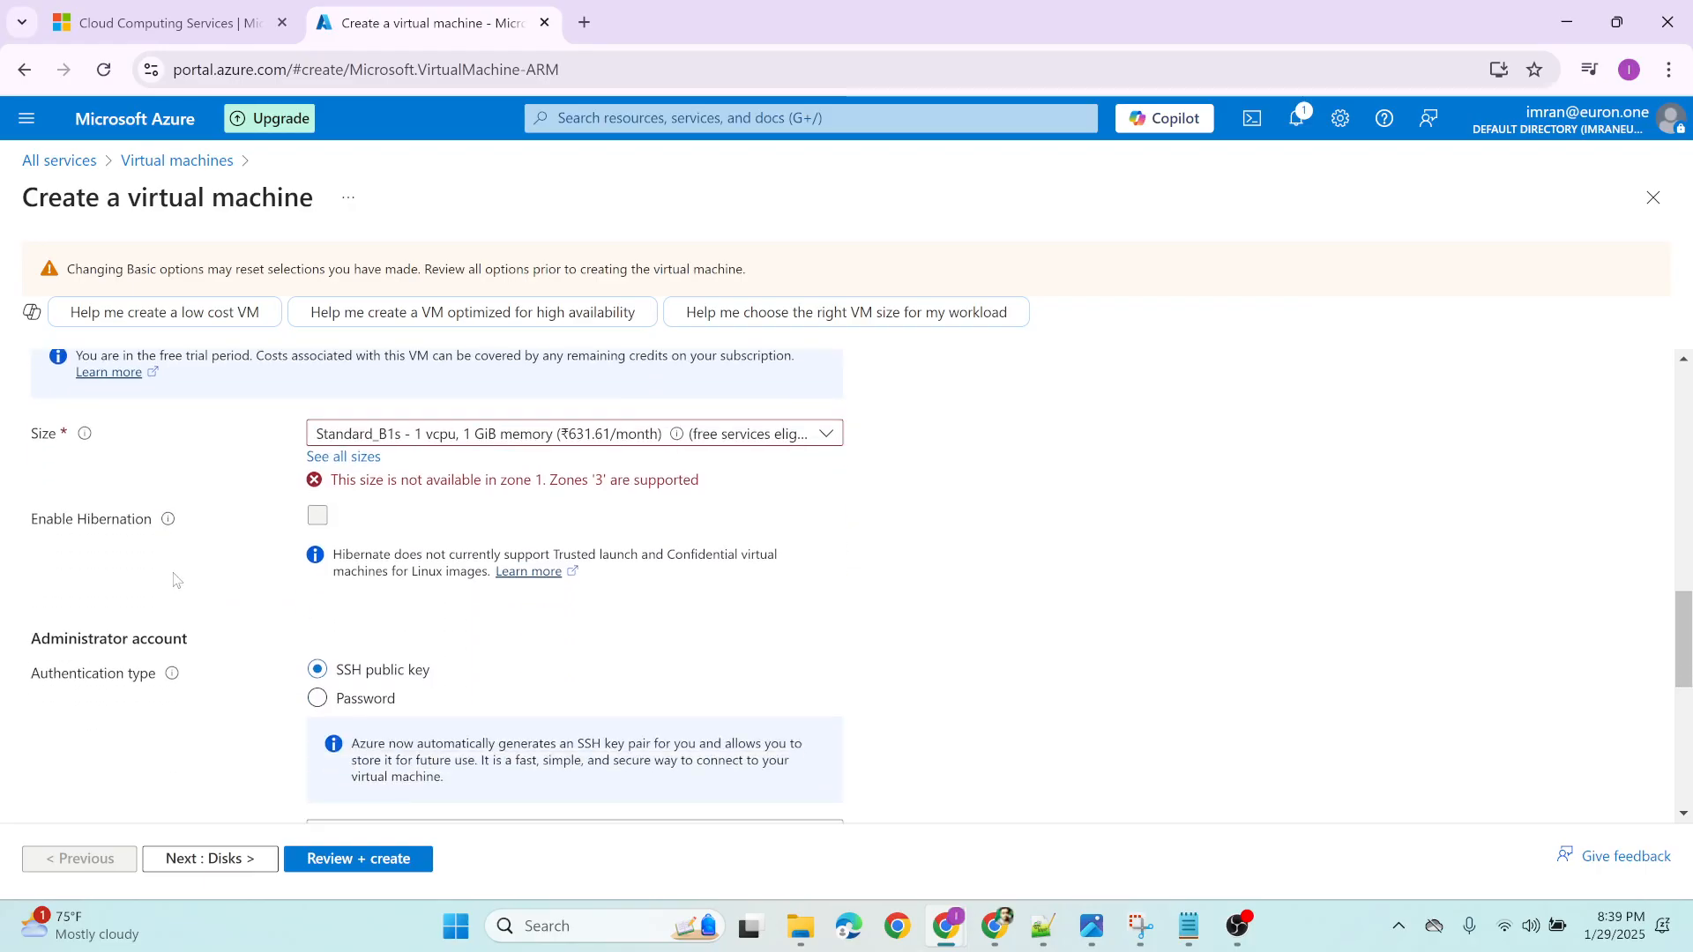
{"action": "scroll", "coordinate": [69, 445], "scroll_direction": "up", "scroll_amount": 3}
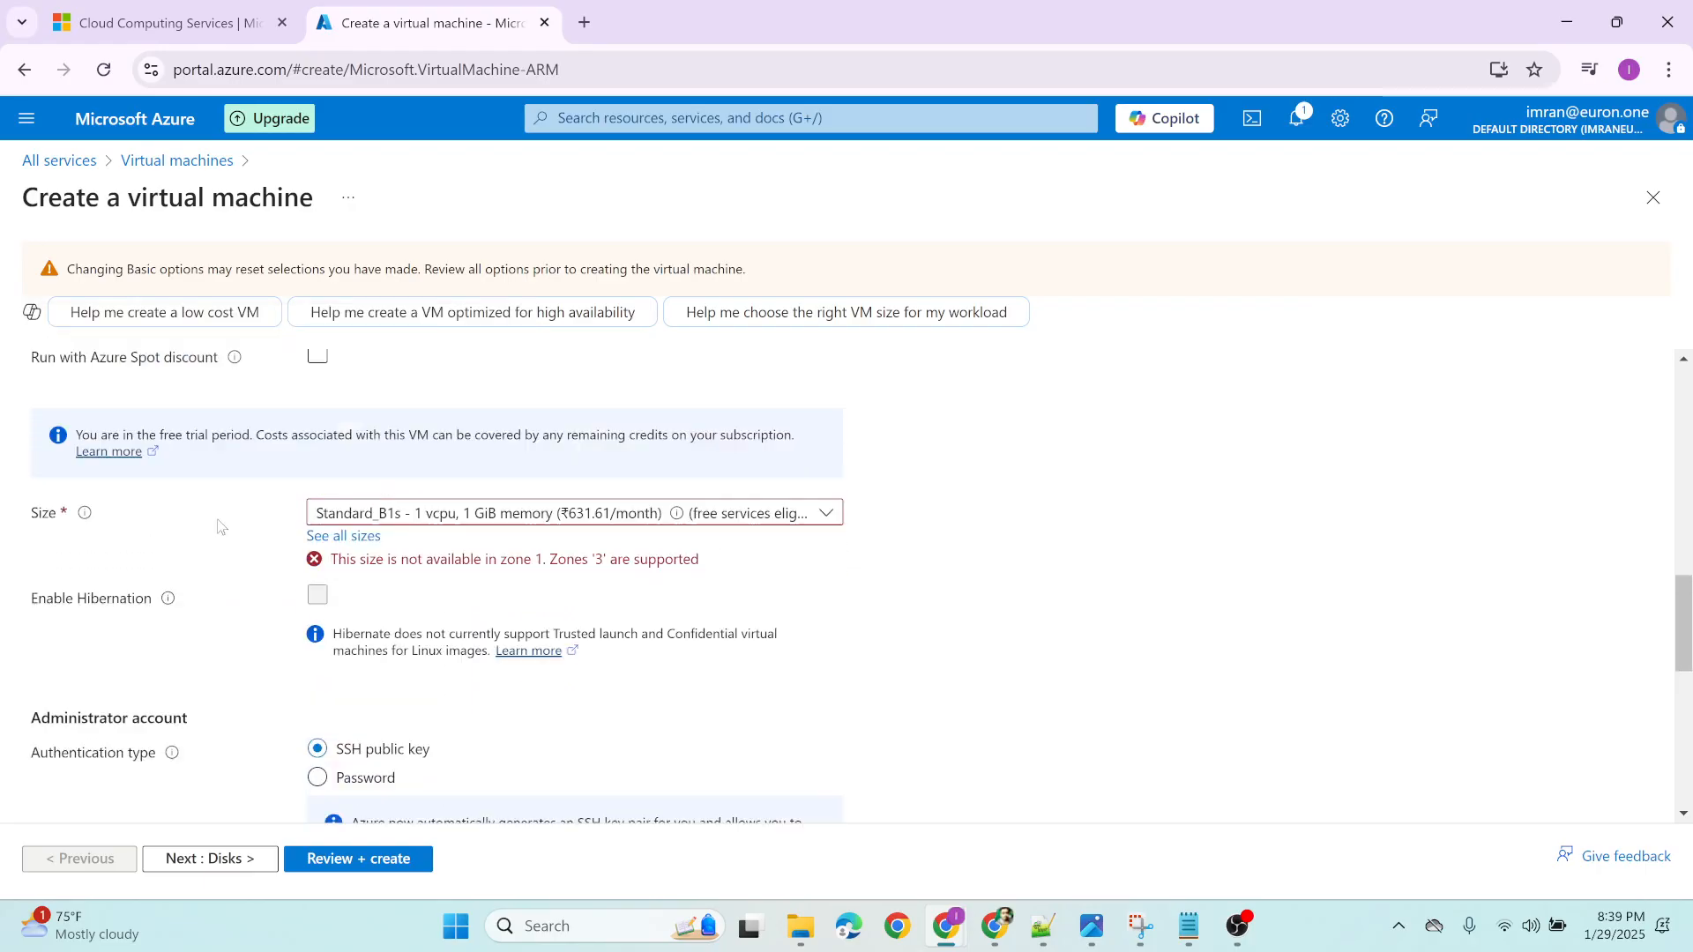
{"action": "mouse_move", "coordinate": [98, 476]}
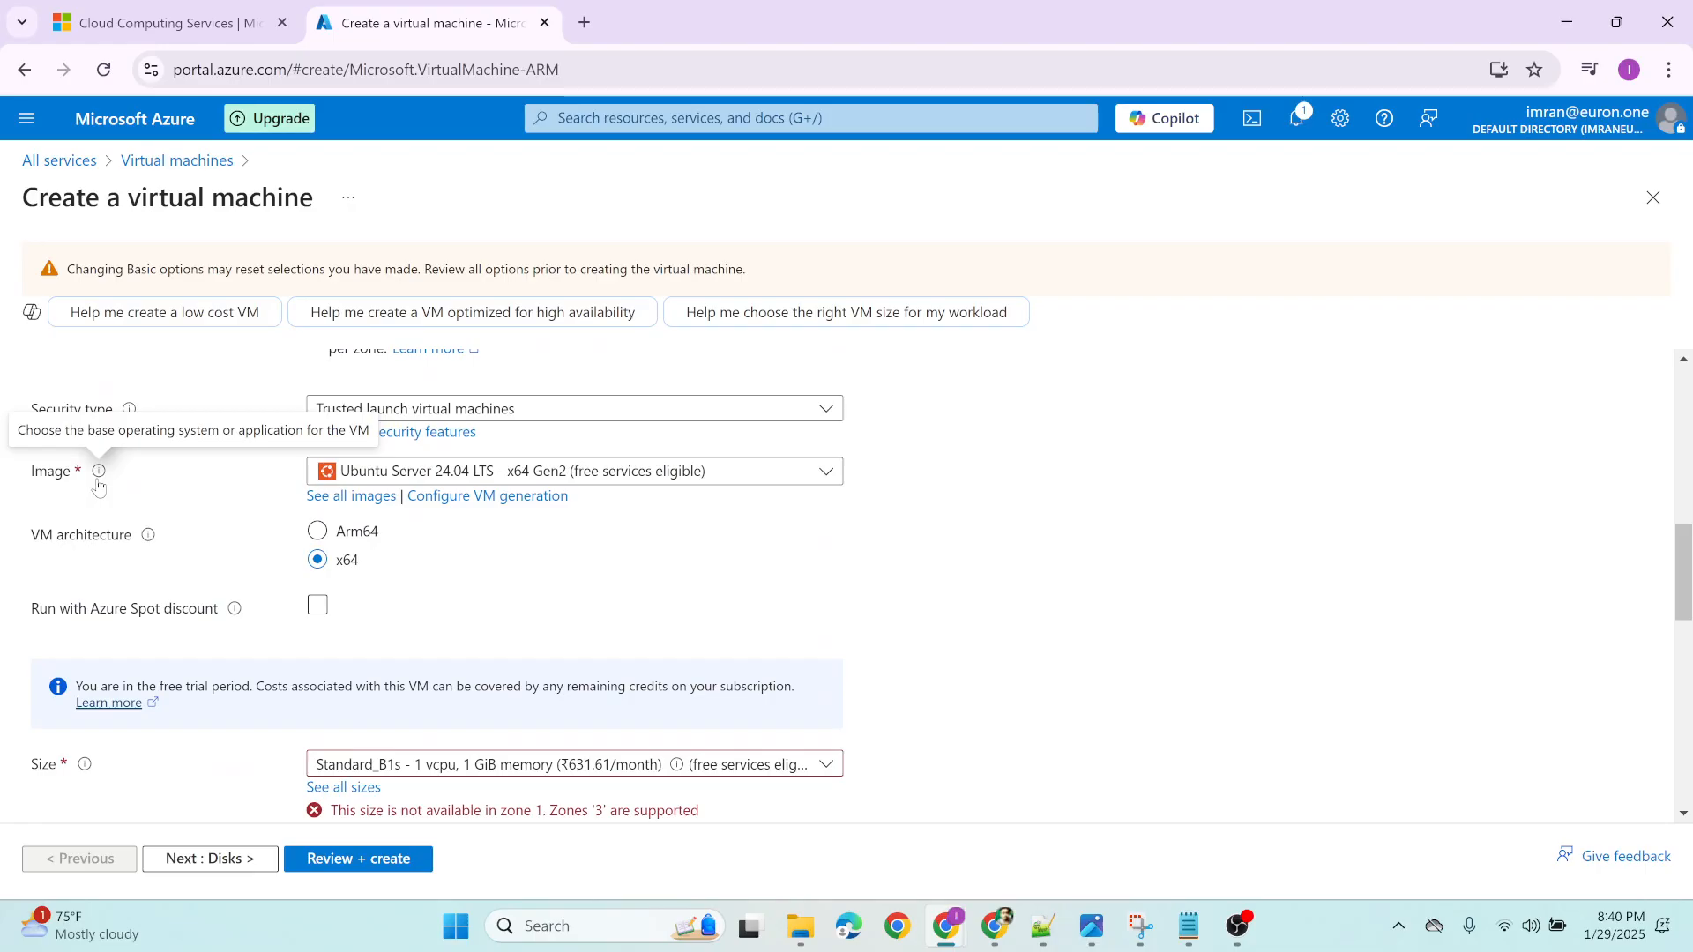
{"action": "scroll", "coordinate": [98, 482], "scroll_direction": "down", "scroll_amount": 2}
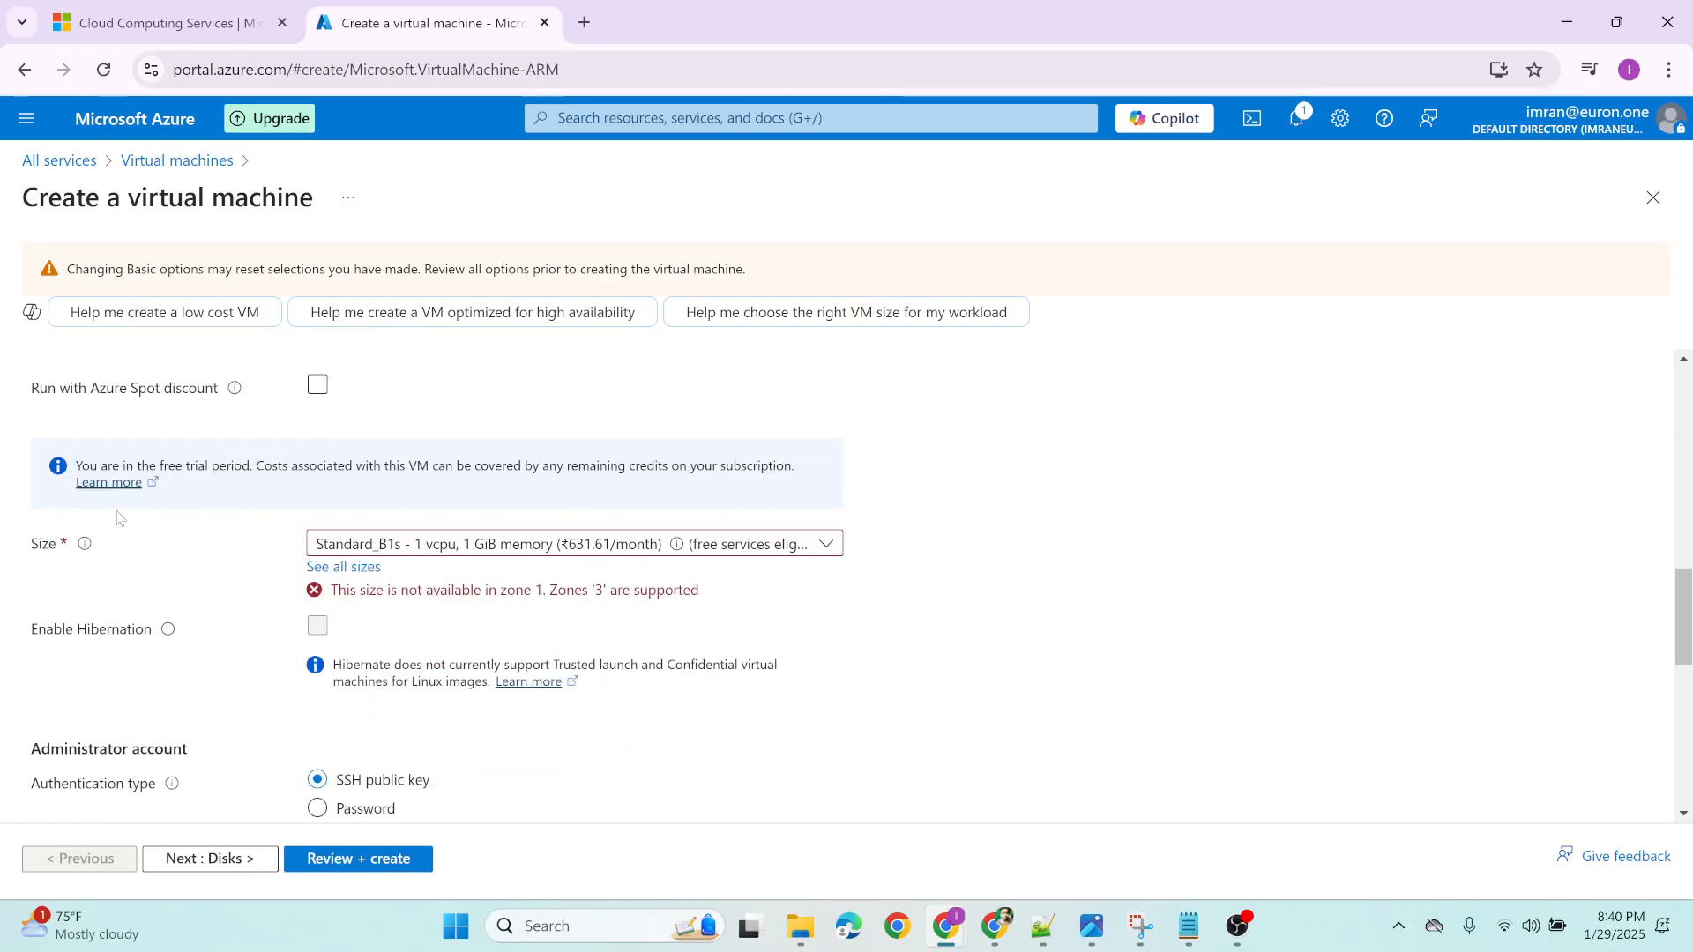
{"action": "mouse_move", "coordinate": [84, 544]}
Change the availability zone selection to Zone 3 only, deselecting Zone 1, and check the VM size setting against it
{"action": "scroll", "coordinate": [630, 615], "scroll_direction": "up", "scroll_amount": 5}
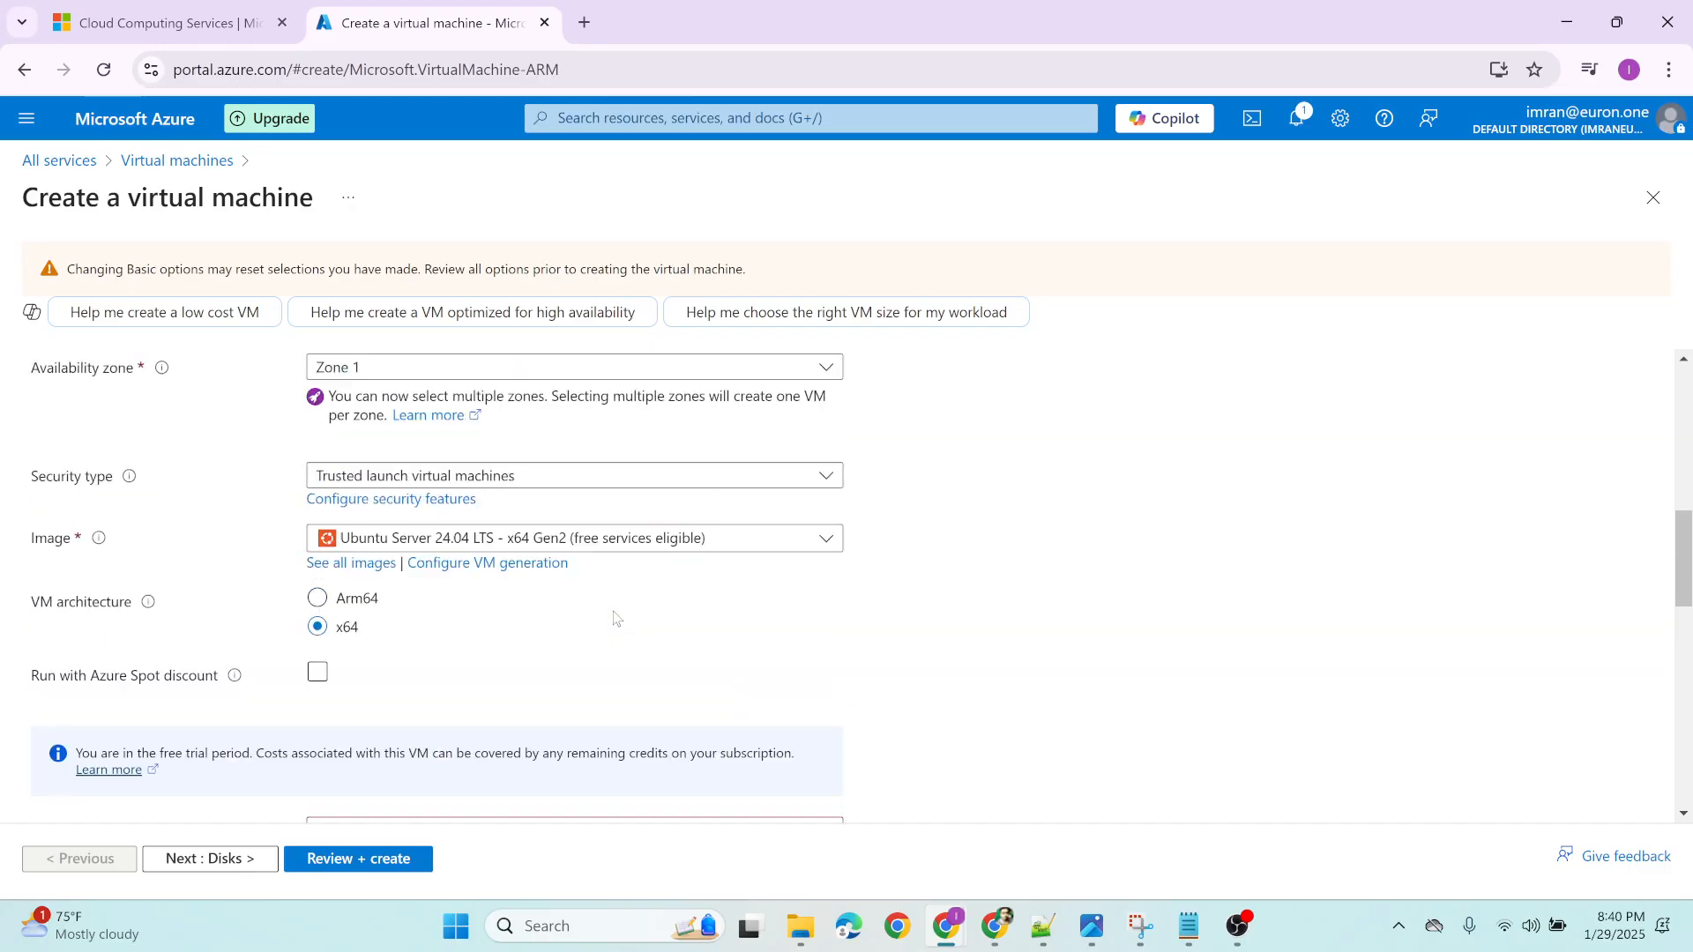
{"action": "scroll", "coordinate": [225, 564], "scroll_direction": "up", "scroll_amount": 2}
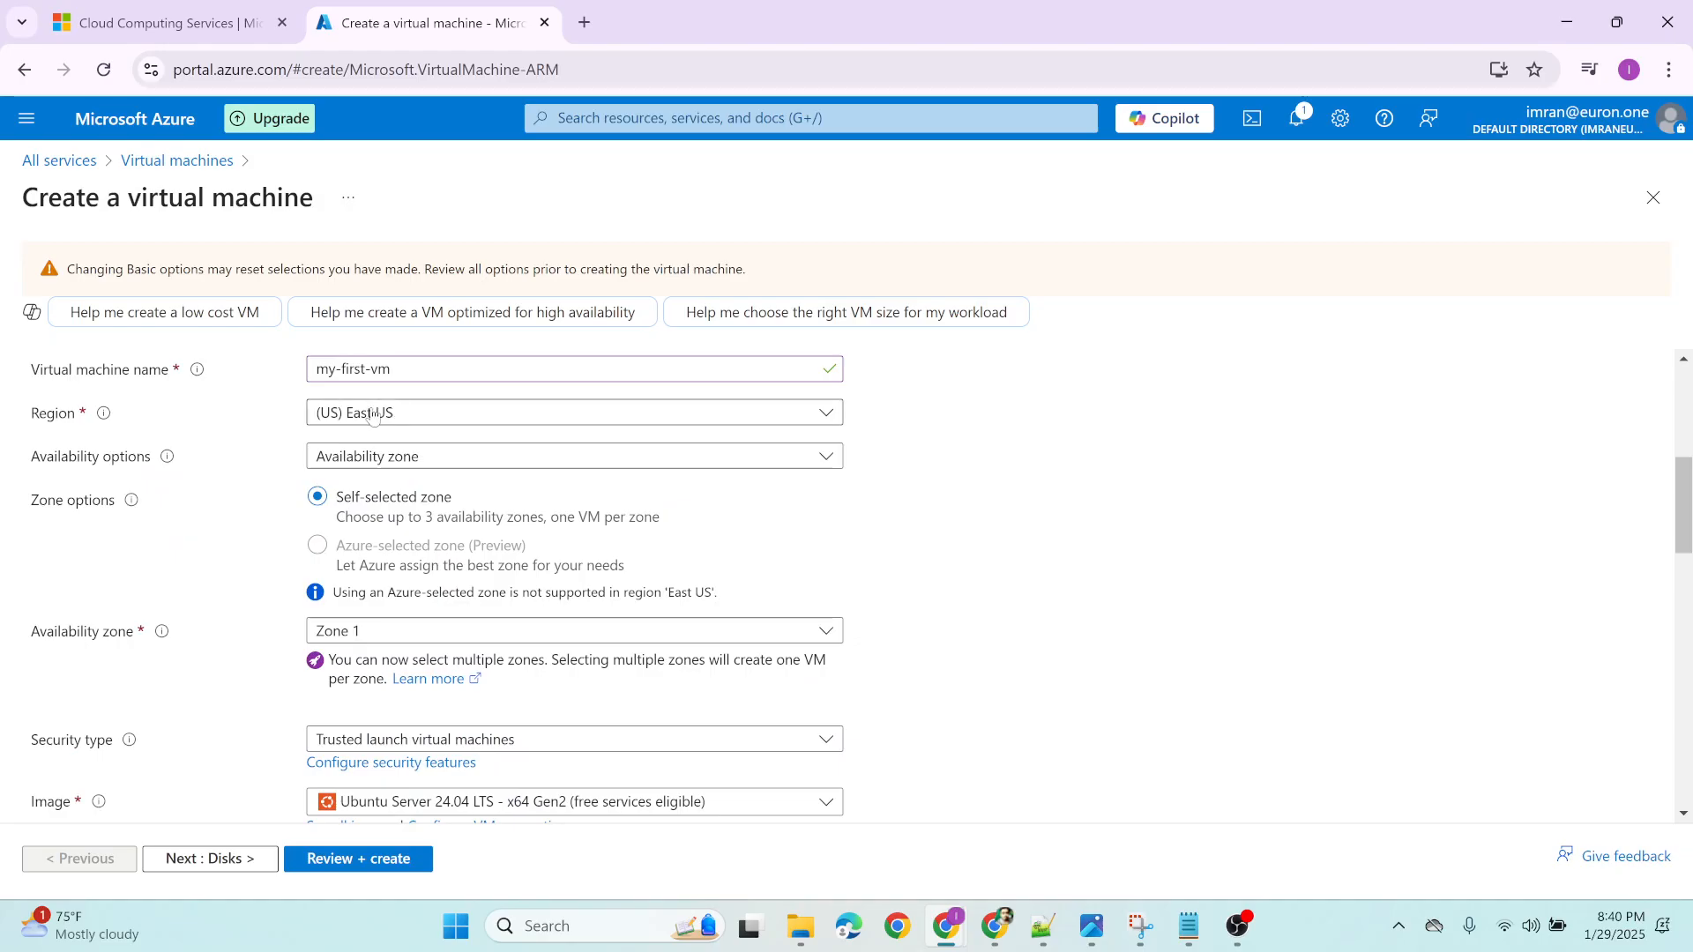
{"action": "left_click", "coordinate": [331, 631]}
{"action": "left_click", "coordinate": [326, 661]}
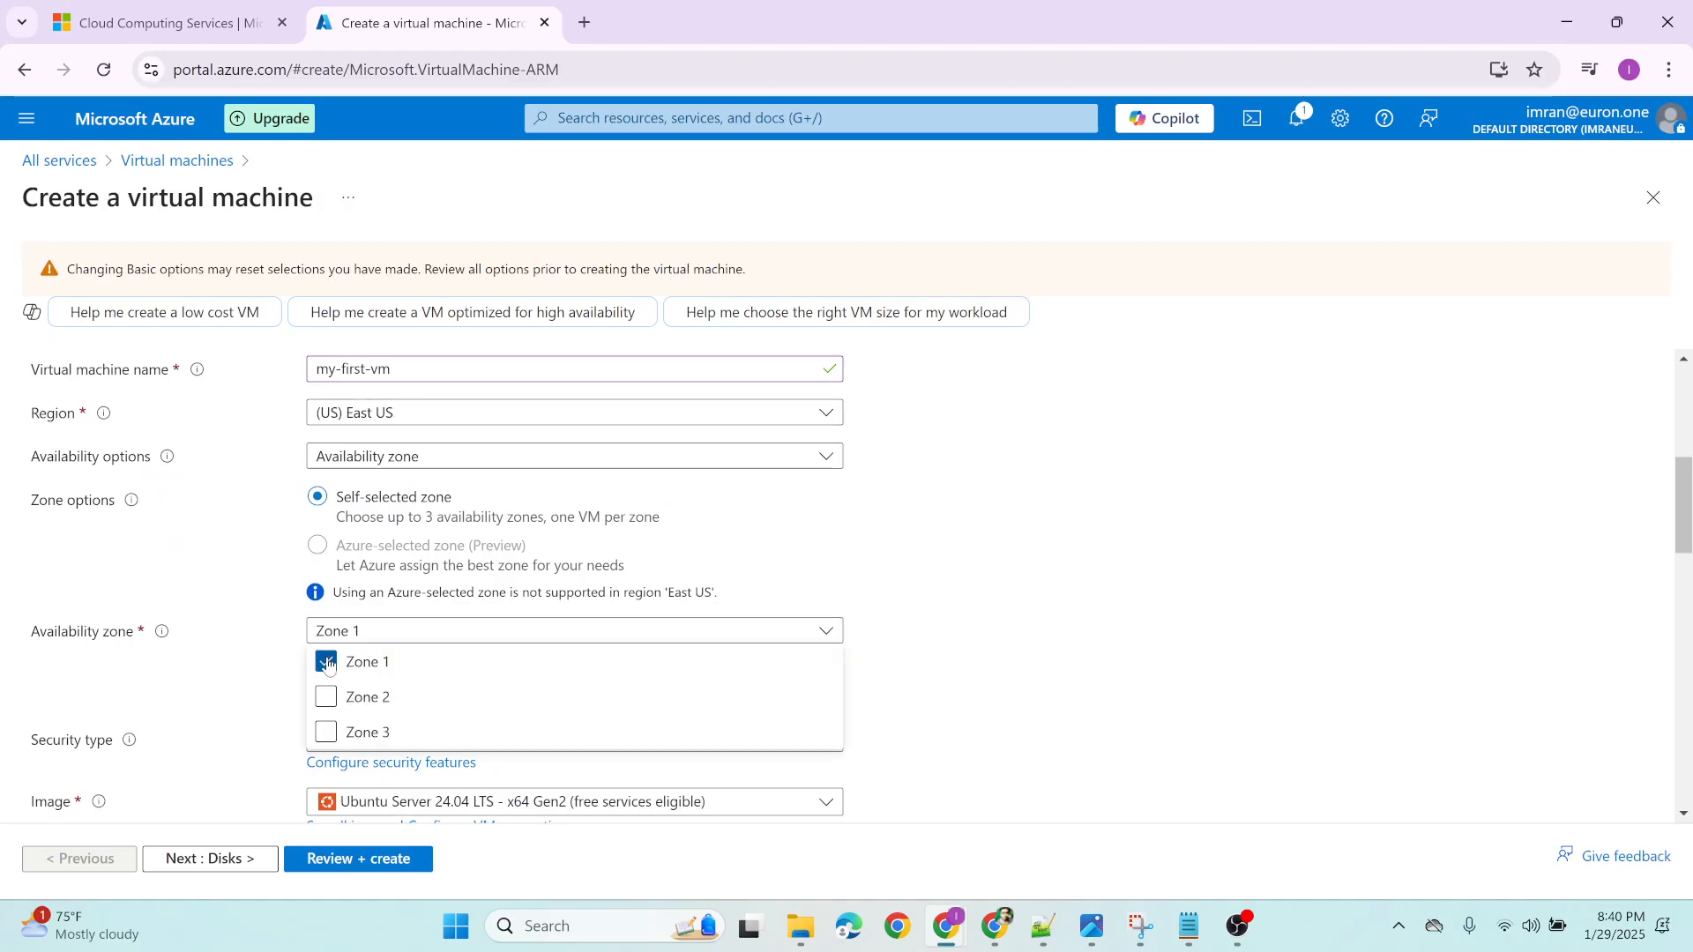
{"action": "left_click", "coordinate": [327, 732]}
{"action": "scroll", "coordinate": [142, 679], "scroll_direction": "down", "scroll_amount": 5}
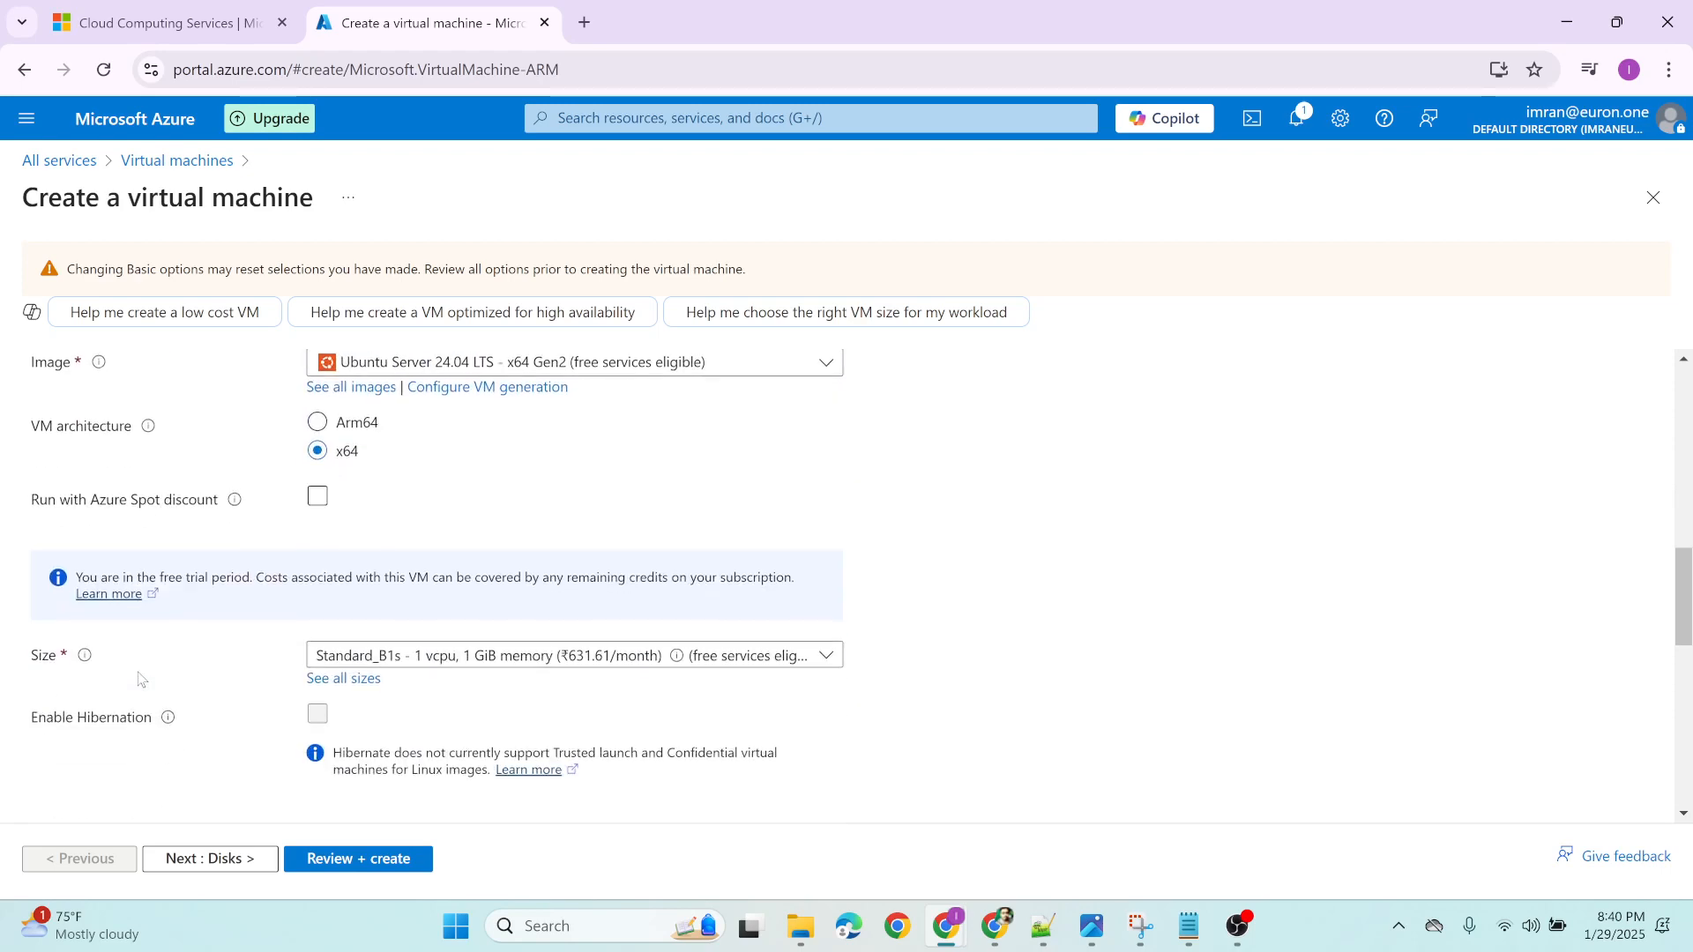
{"action": "scroll", "coordinate": [188, 613], "scroll_direction": "up", "scroll_amount": 2}
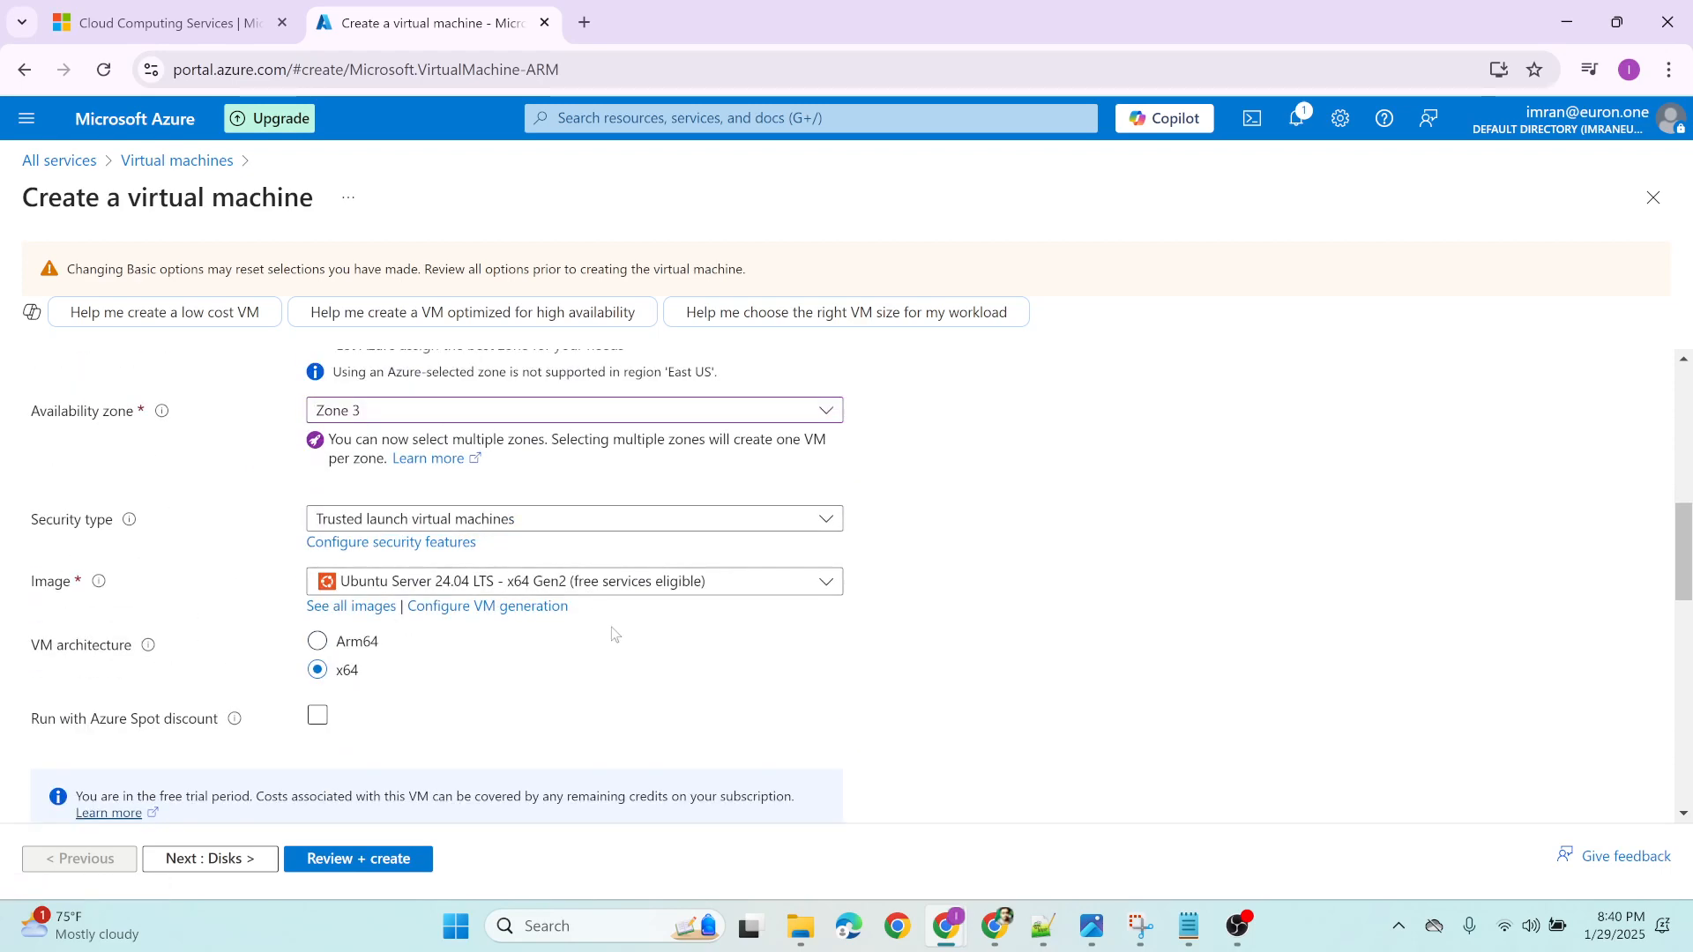
{"action": "scroll", "coordinate": [556, 648], "scroll_direction": "up", "scroll_amount": 3}
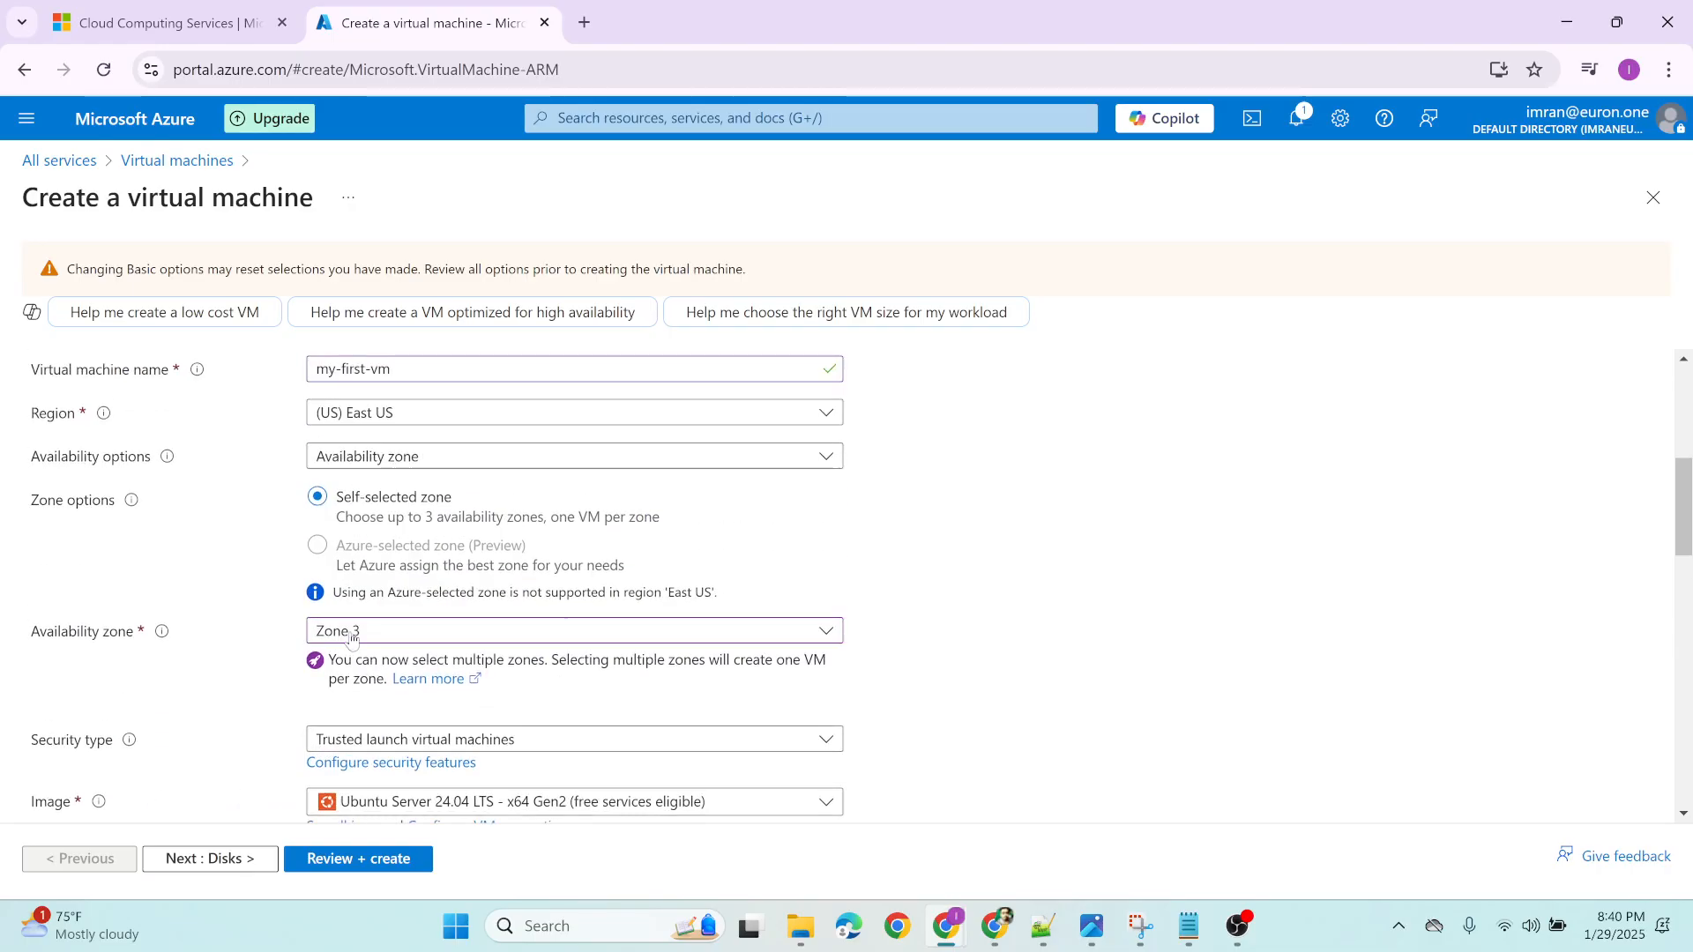
{"action": "scroll", "coordinate": [520, 665], "scroll_direction": "down", "scroll_amount": 4}
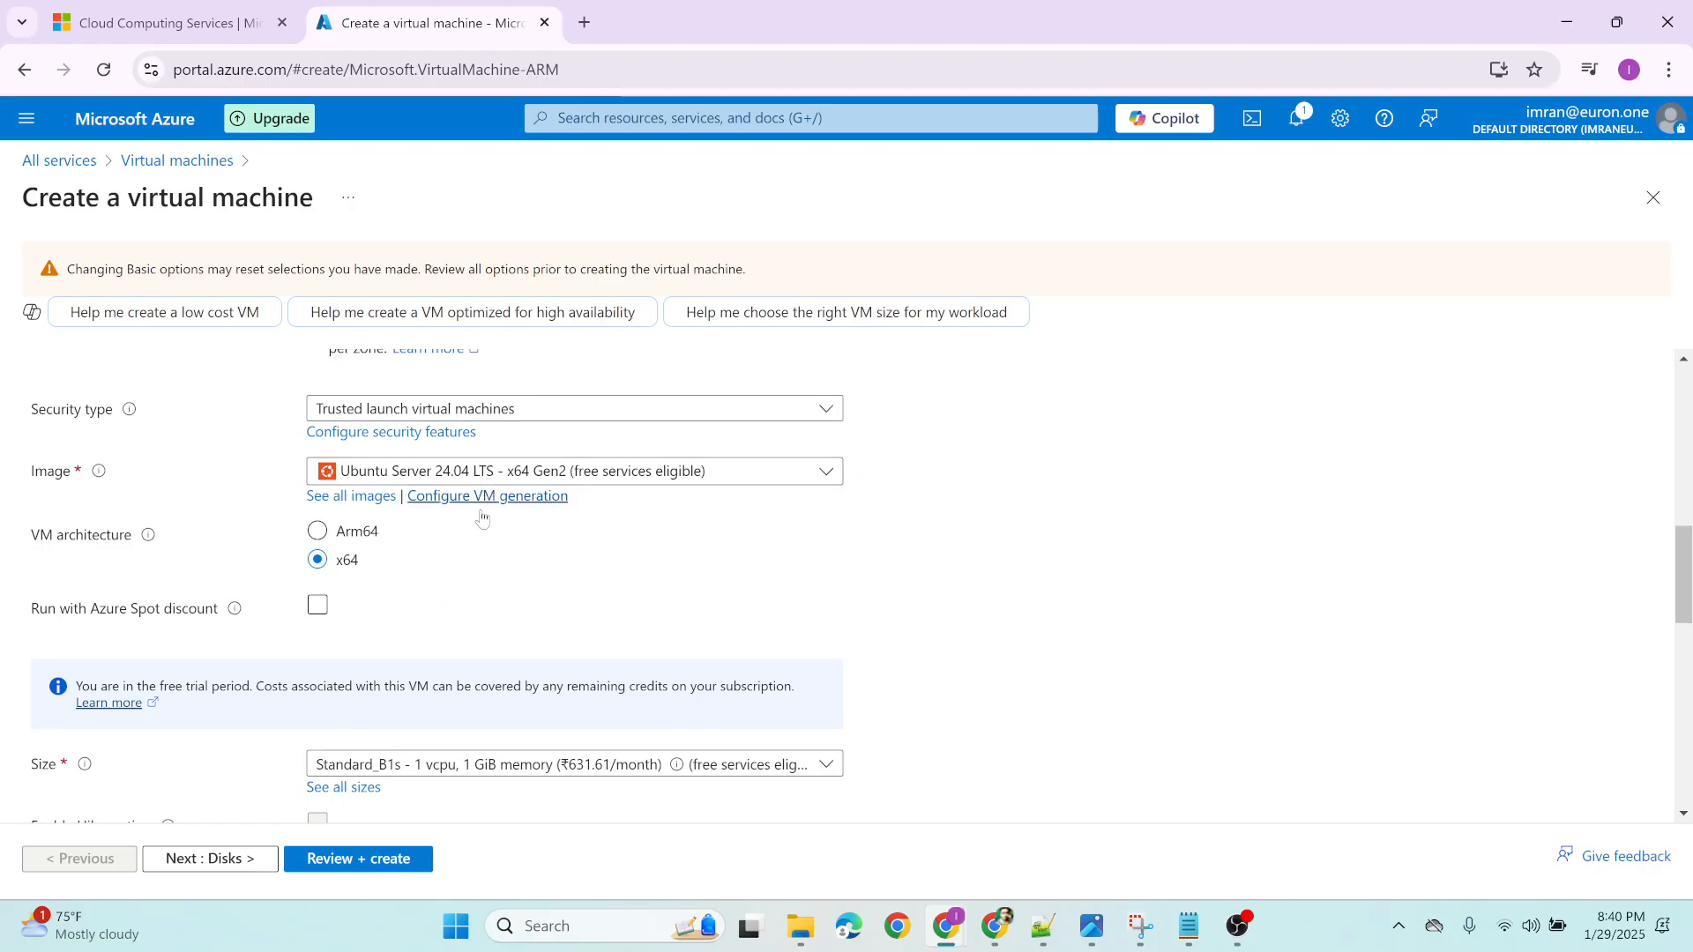
{"action": "scroll", "coordinate": [483, 518], "scroll_direction": "down", "scroll_amount": 3}
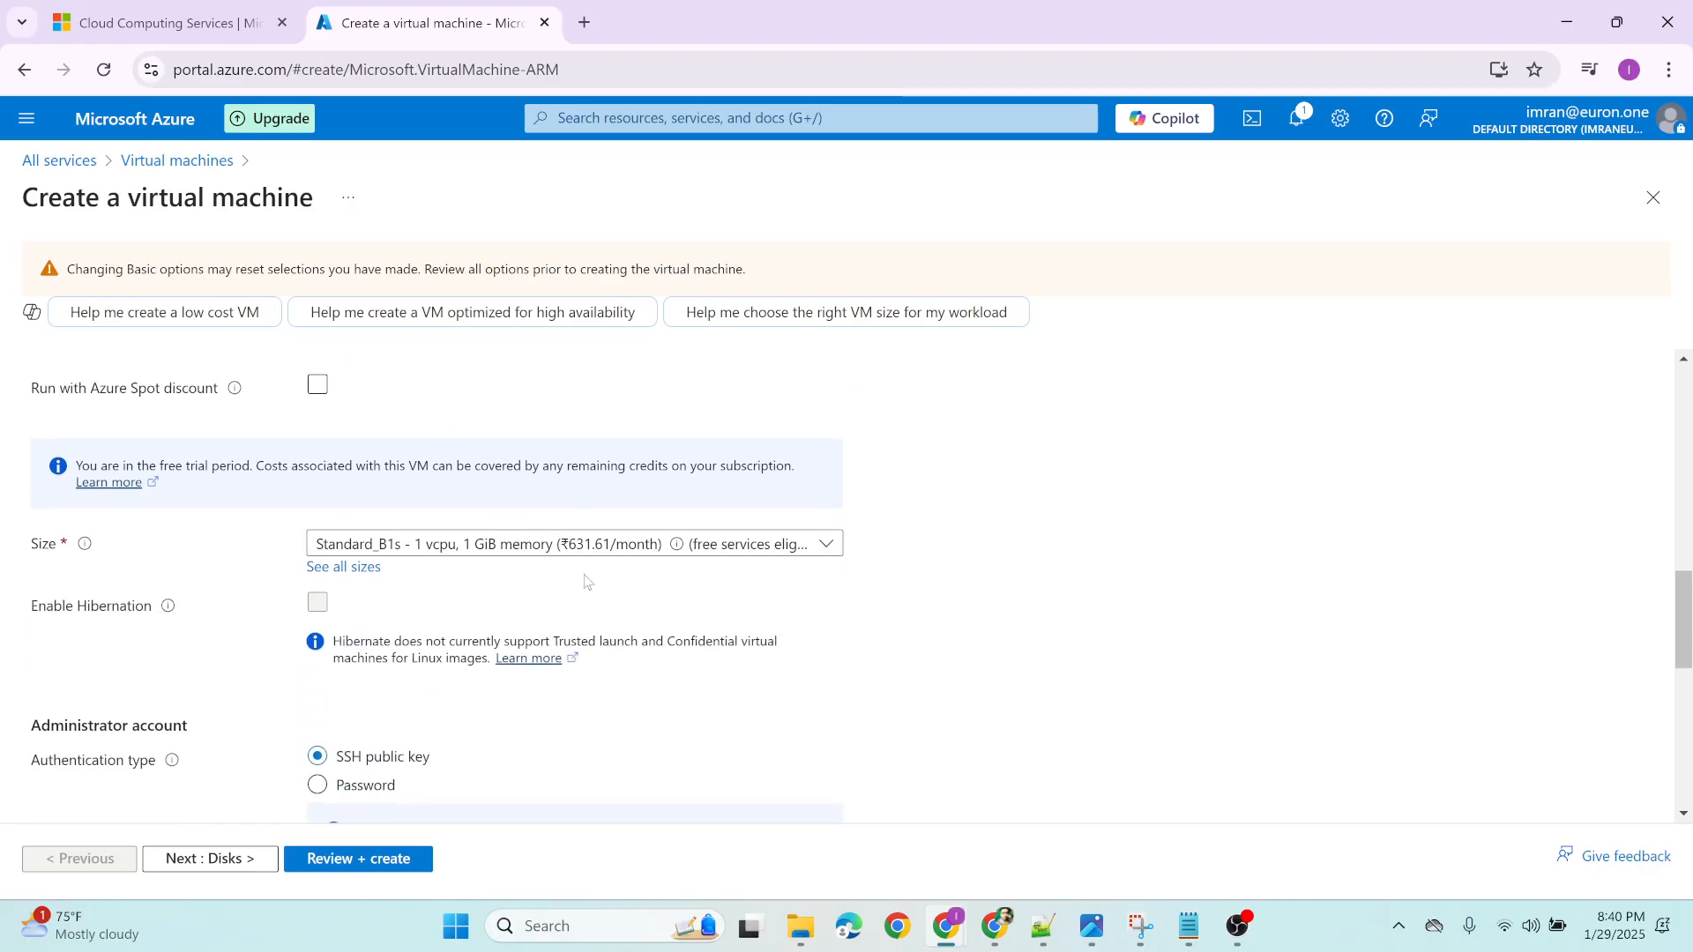
Review the administrator account's authentication type and username, then examine the SSH public key source options, keeping Generate new key pair
{"action": "scroll", "coordinate": [589, 582], "scroll_direction": "down", "scroll_amount": 3}
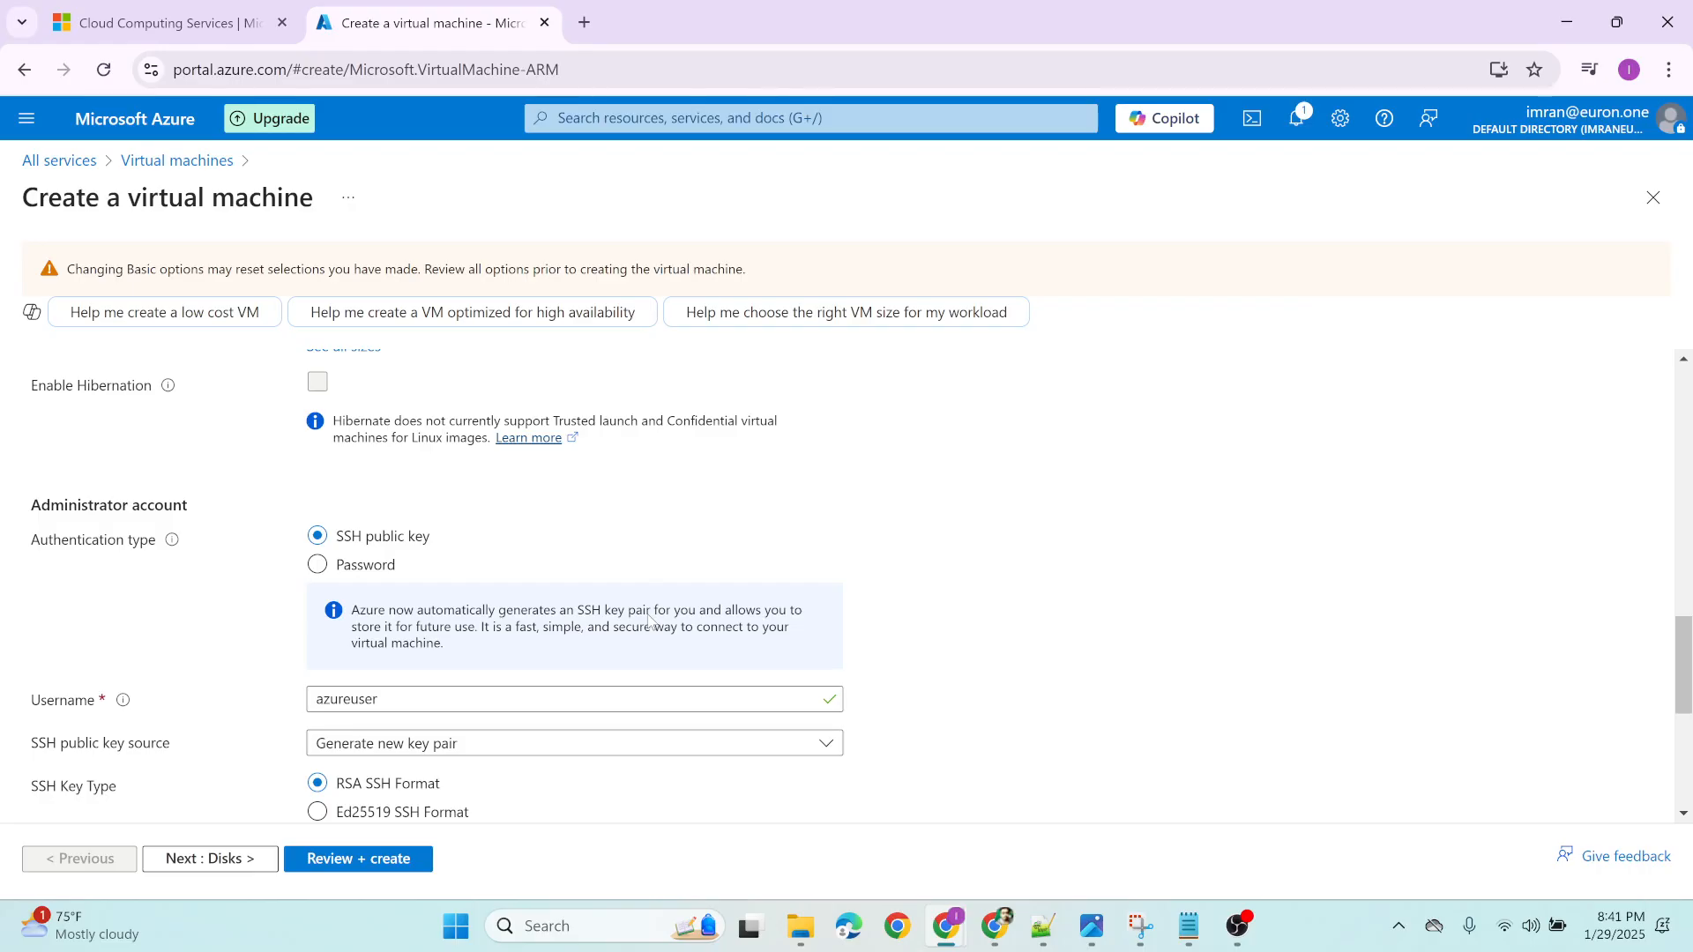
{"action": "scroll", "coordinate": [648, 617], "scroll_direction": "down", "scroll_amount": 1}
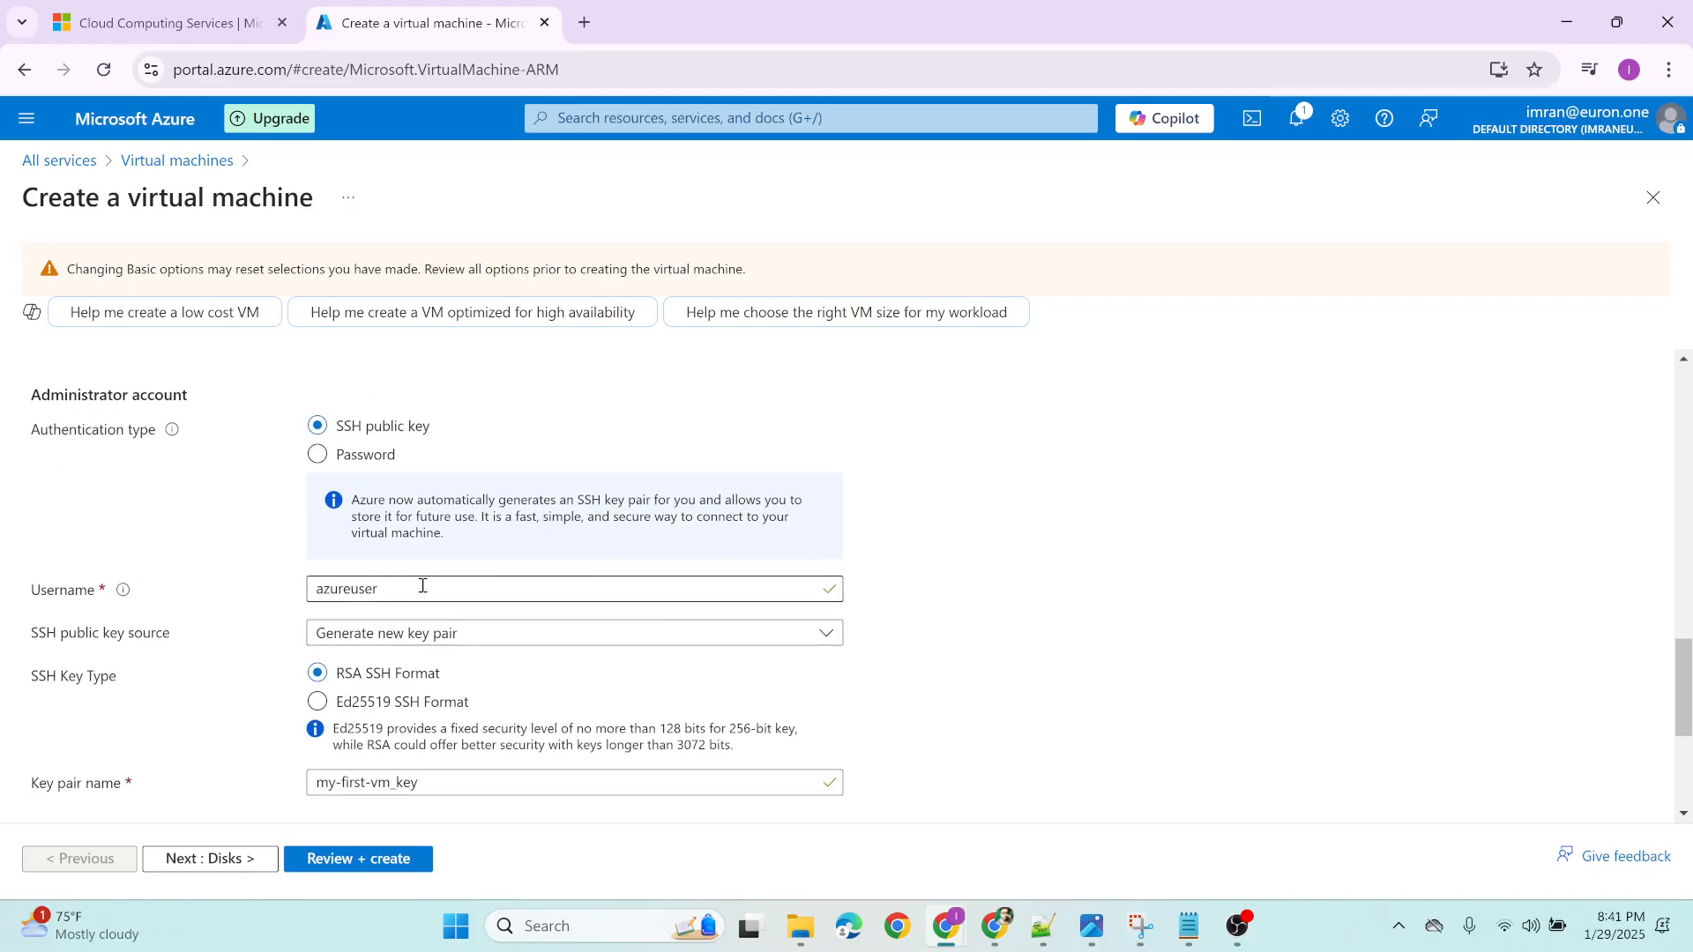
{"action": "scroll", "coordinate": [220, 579], "scroll_direction": "down", "scroll_amount": 1}
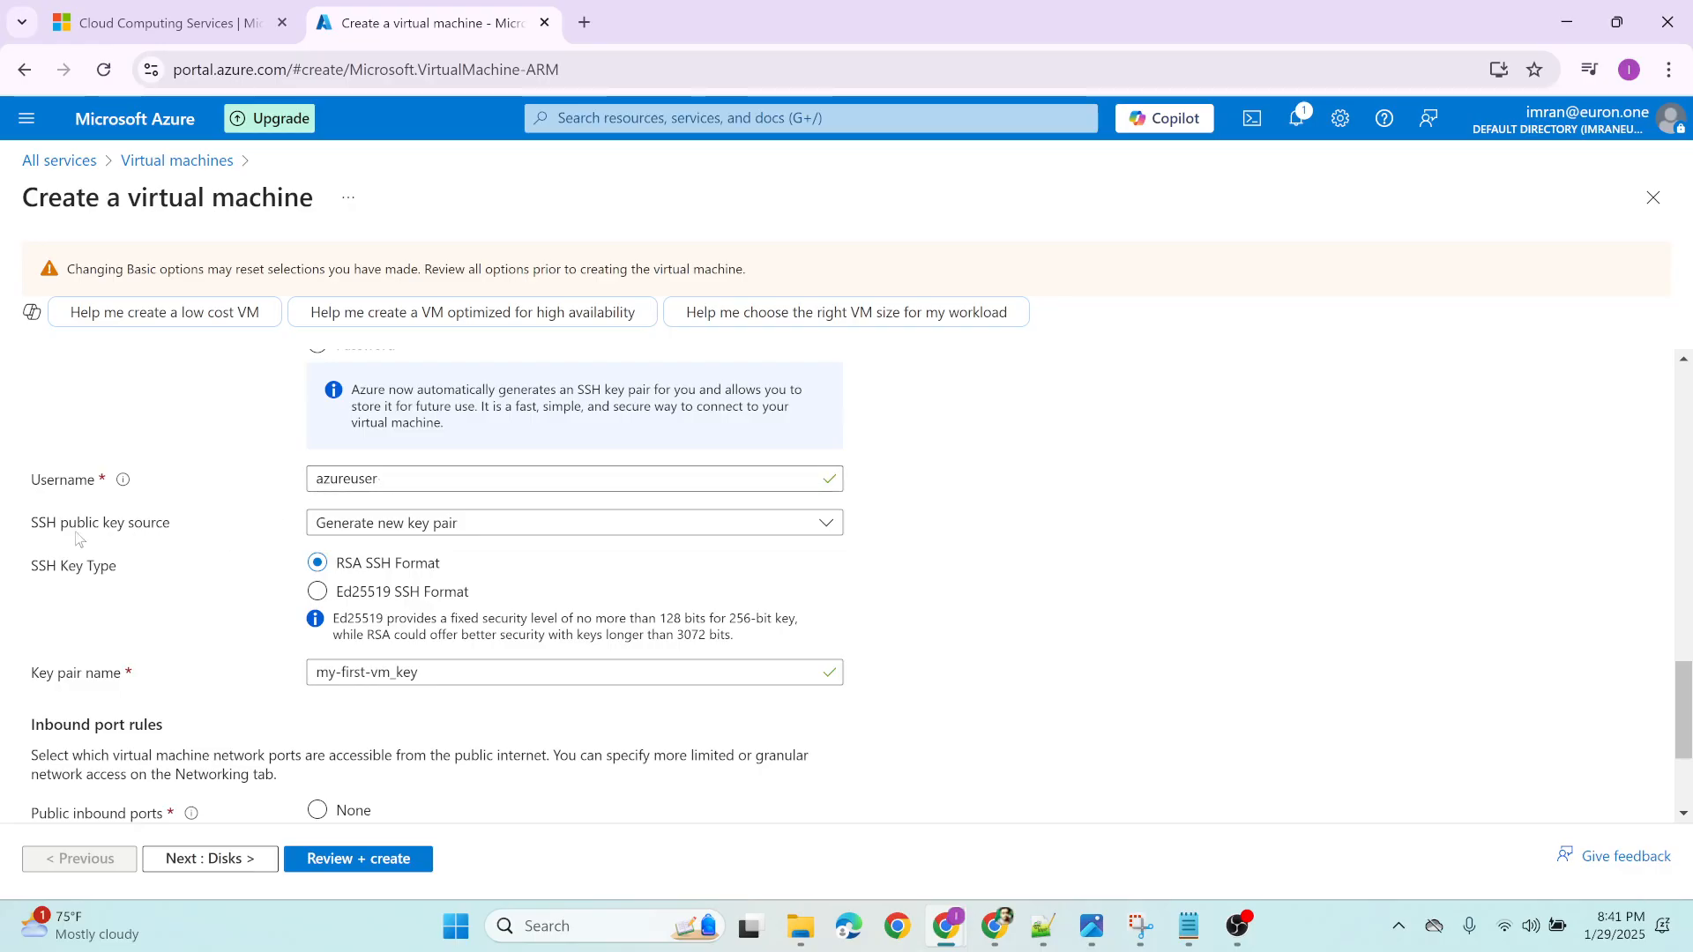
{"action": "left_click", "coordinate": [418, 525]}
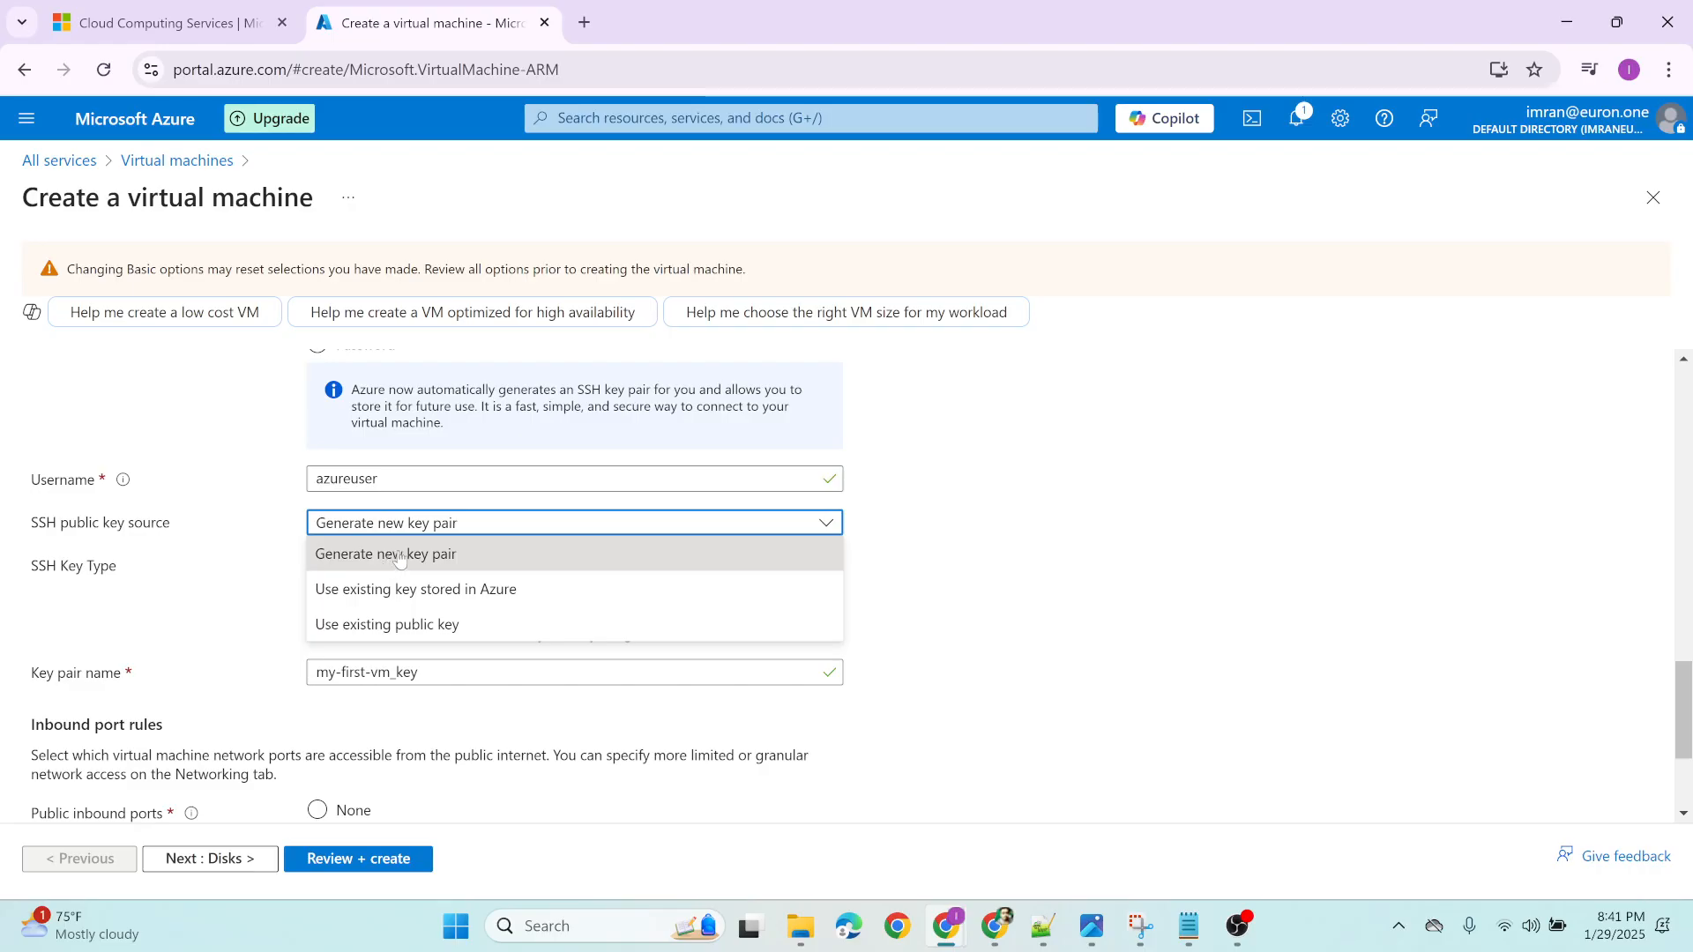
{"action": "left_click", "coordinate": [247, 536]}
Allow HTTP (80) alongside SSH (22) in the virtual machine's public inbound ports
{"action": "scroll", "coordinate": [252, 568], "scroll_direction": "down", "scroll_amount": 1}
{"action": "scroll", "coordinate": [251, 568], "scroll_direction": "down", "scroll_amount": 1}
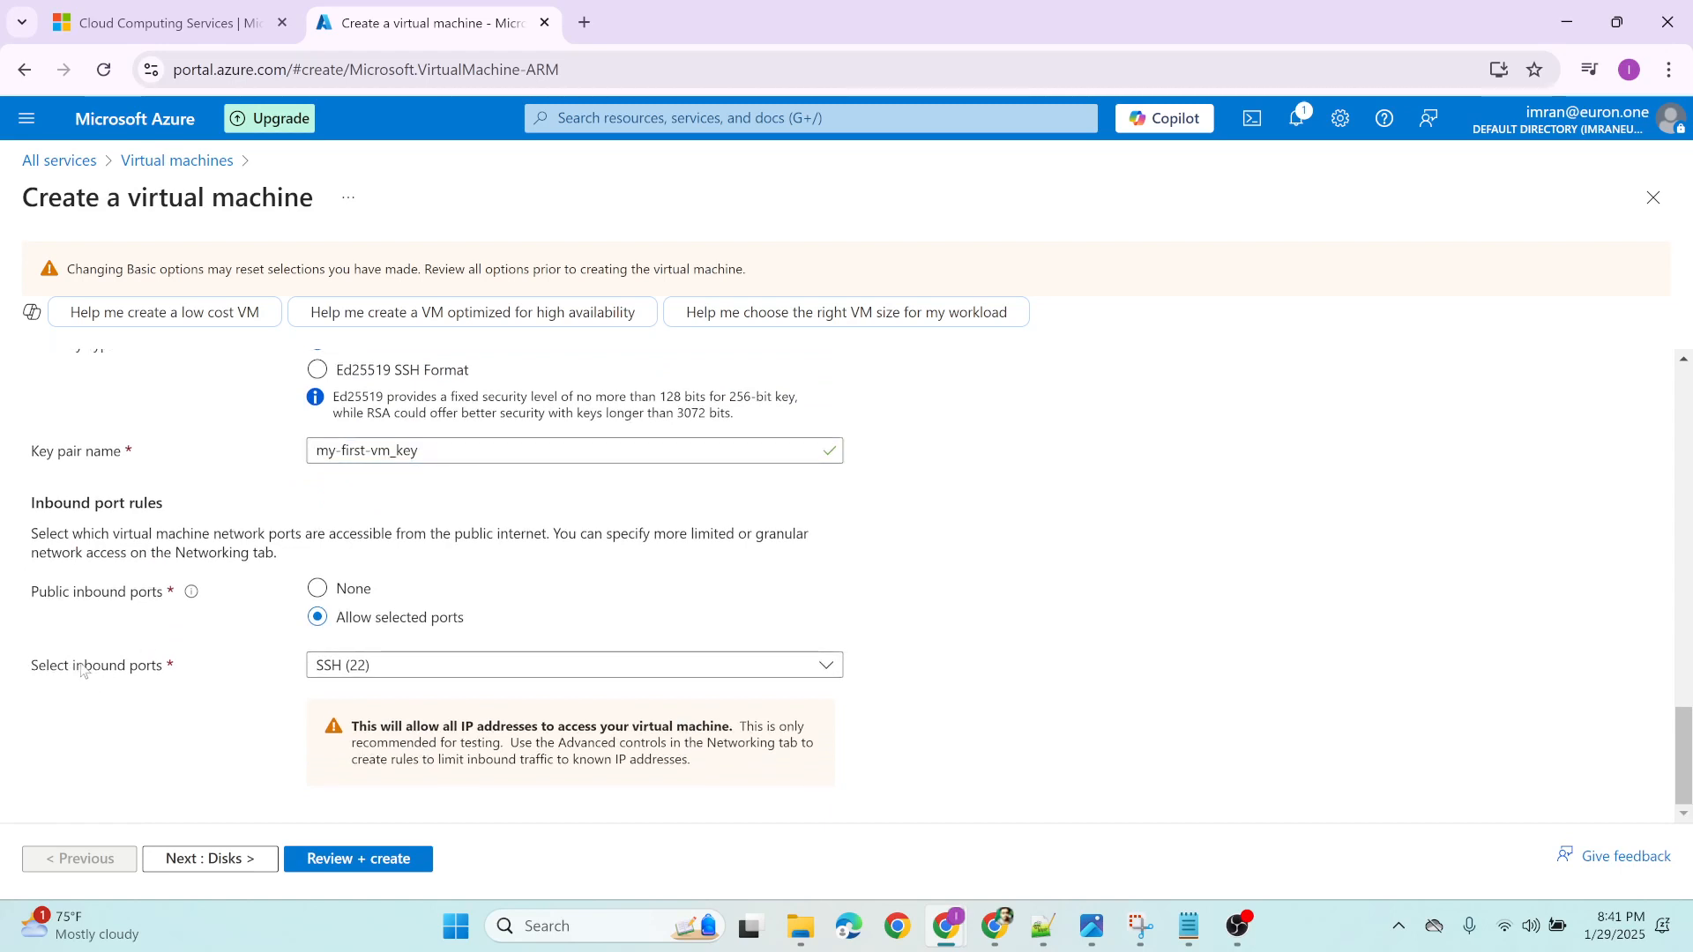
{"action": "left_click", "coordinate": [385, 667]}
{"action": "left_click", "coordinate": [412, 695]}
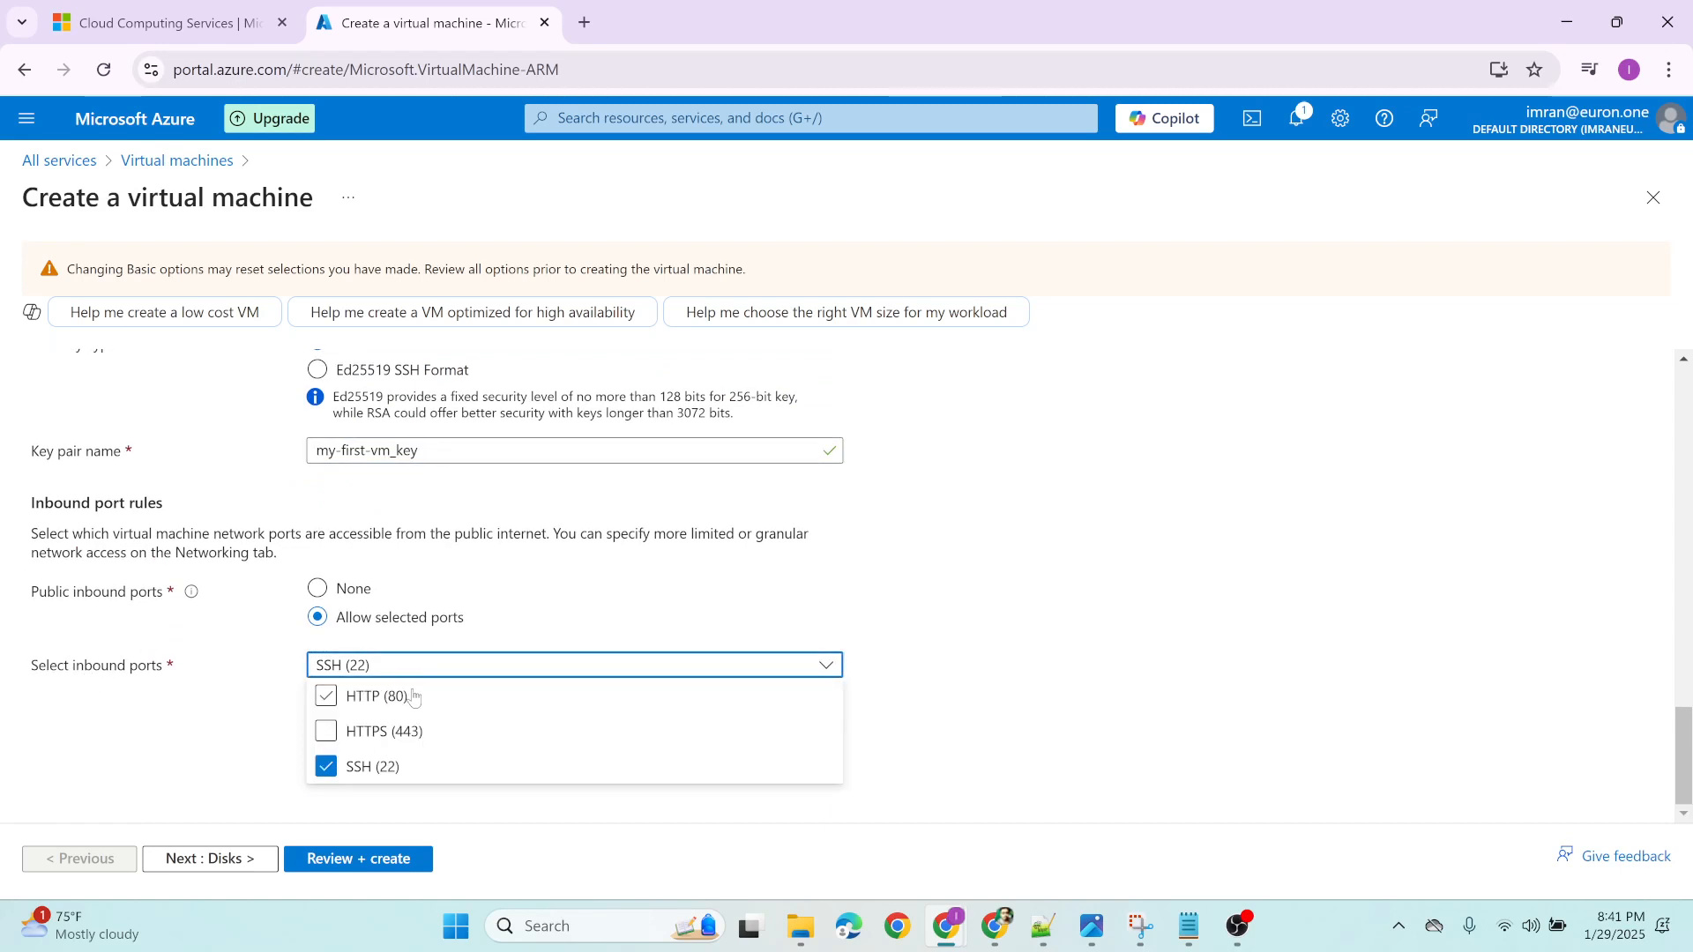
{"action": "left_click", "coordinate": [414, 696]}
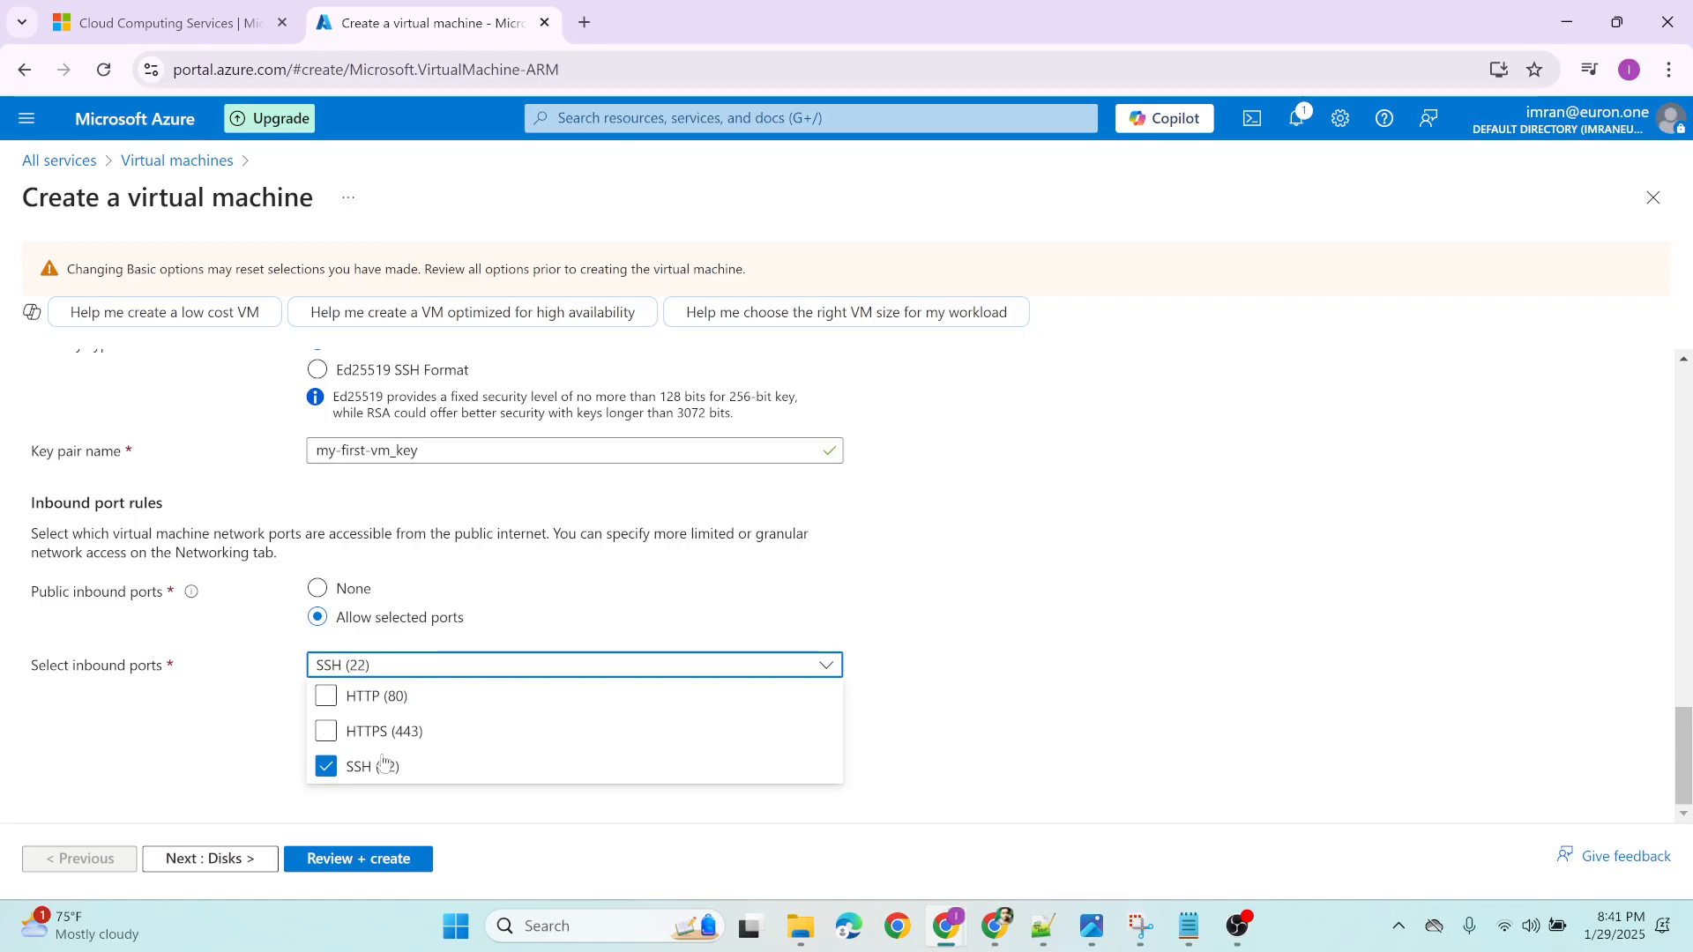
{"action": "left_click", "coordinate": [326, 695]}
{"action": "left_click", "coordinate": [220, 686]}
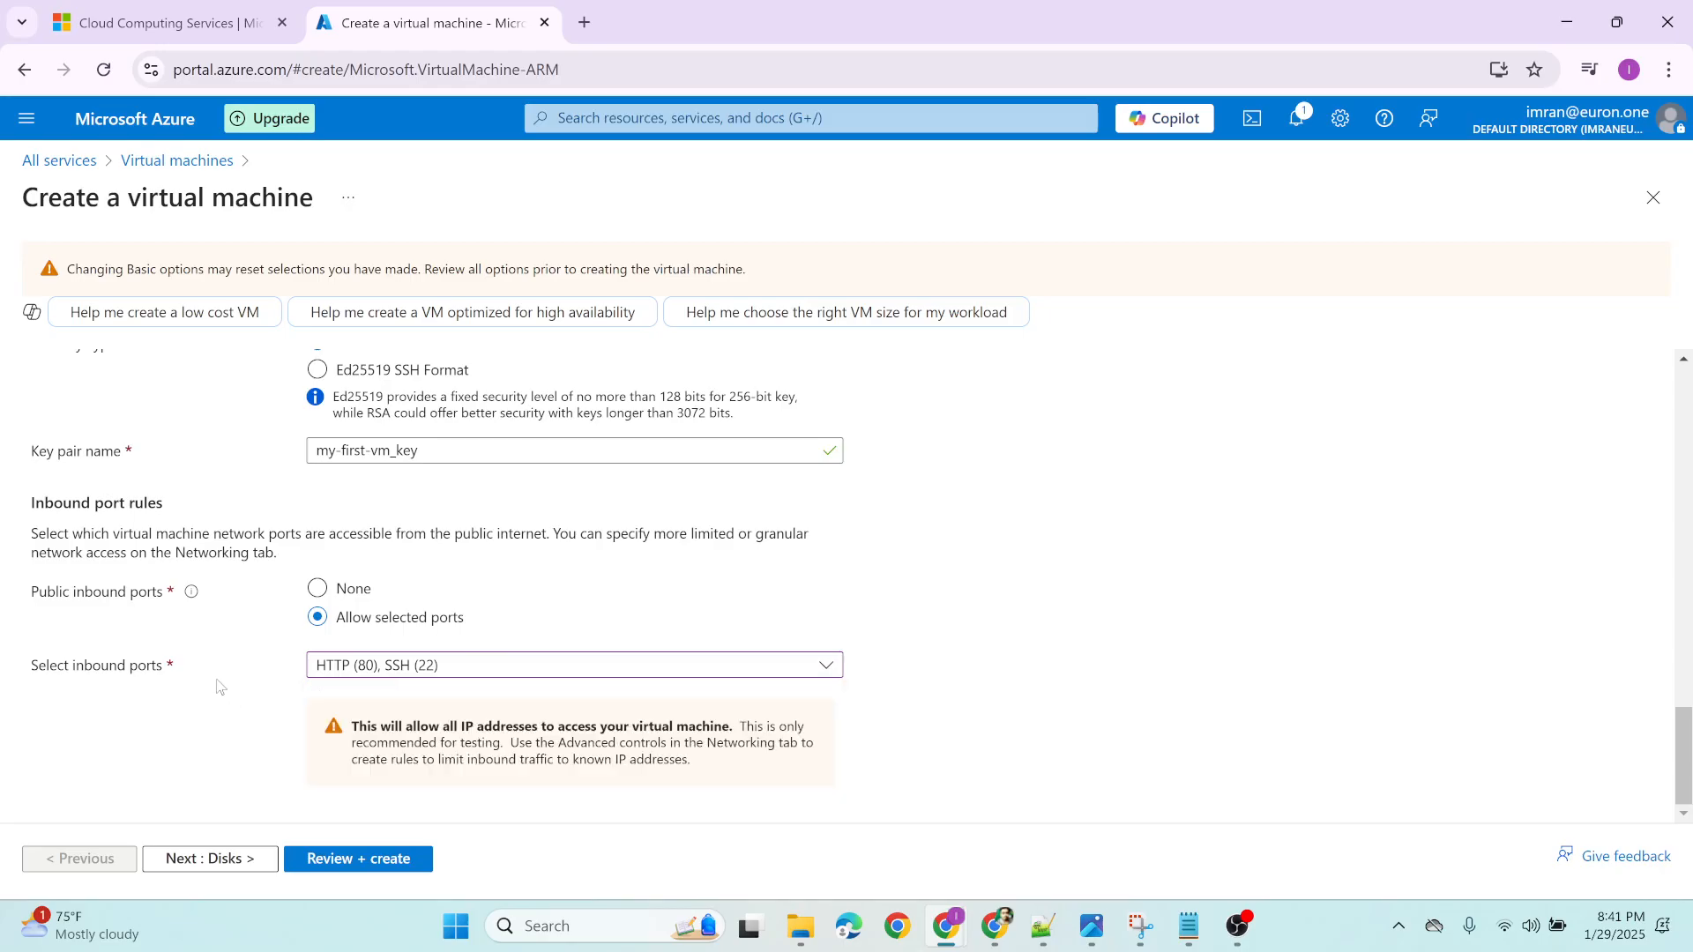
Recheck the Basics settings from the image down to the inbound port rules and proceed to the disk settings
{"action": "scroll", "coordinate": [210, 697], "scroll_direction": "up", "scroll_amount": 15}
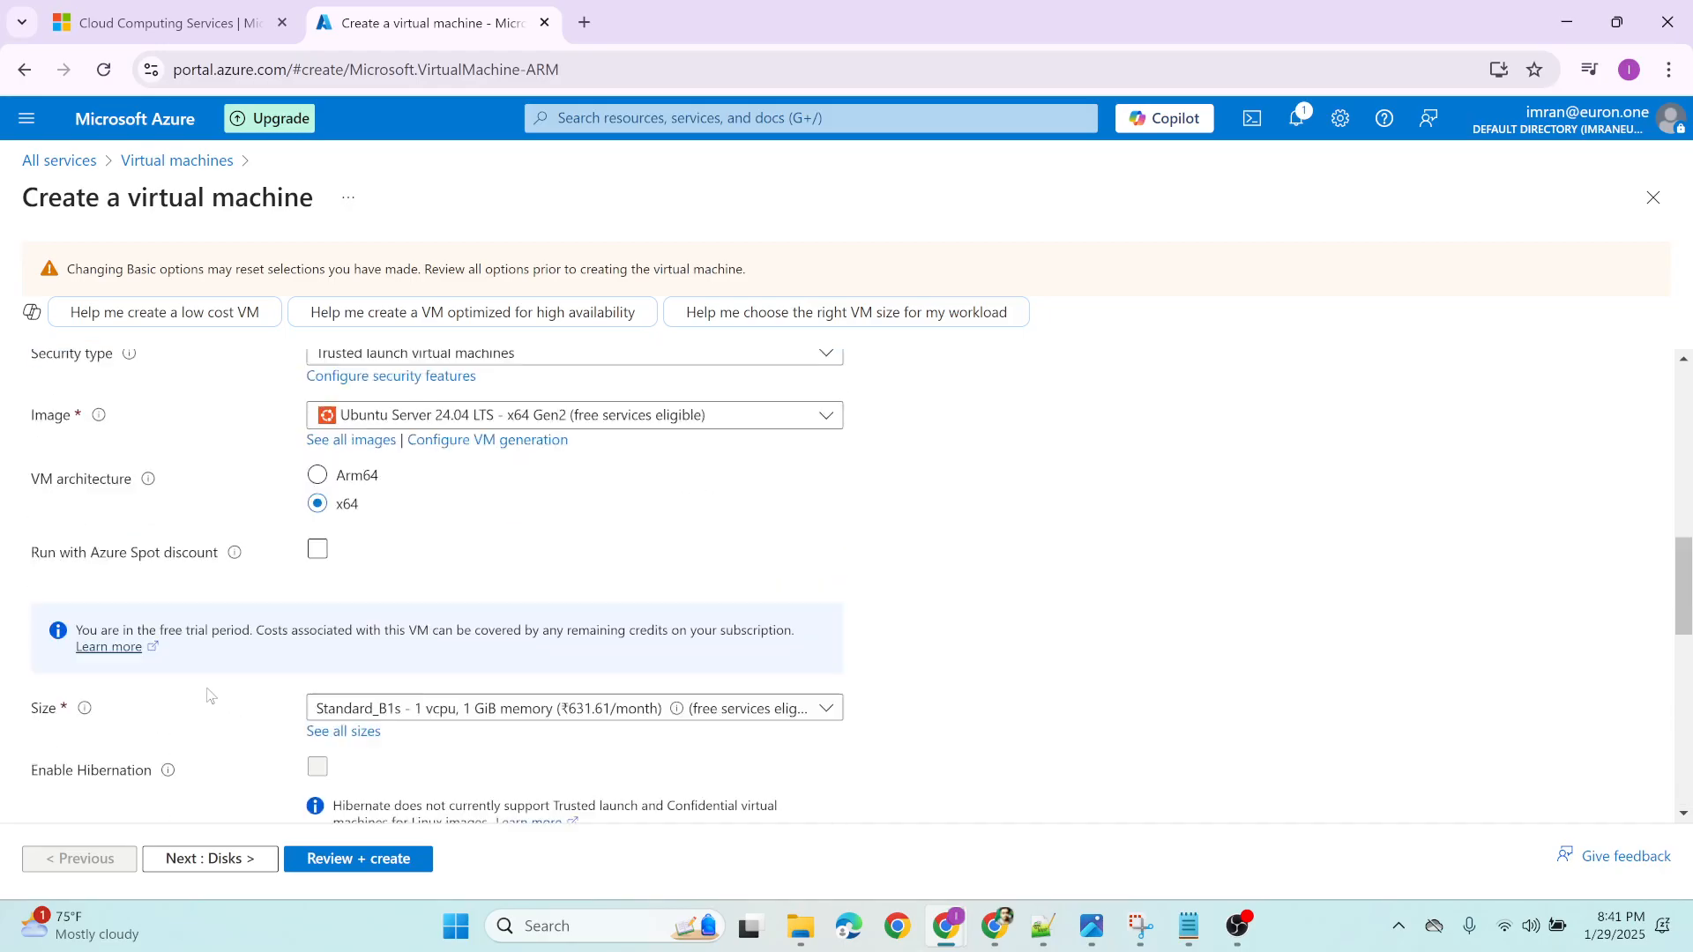
{"action": "scroll", "coordinate": [208, 696], "scroll_direction": "down", "scroll_amount": 15}
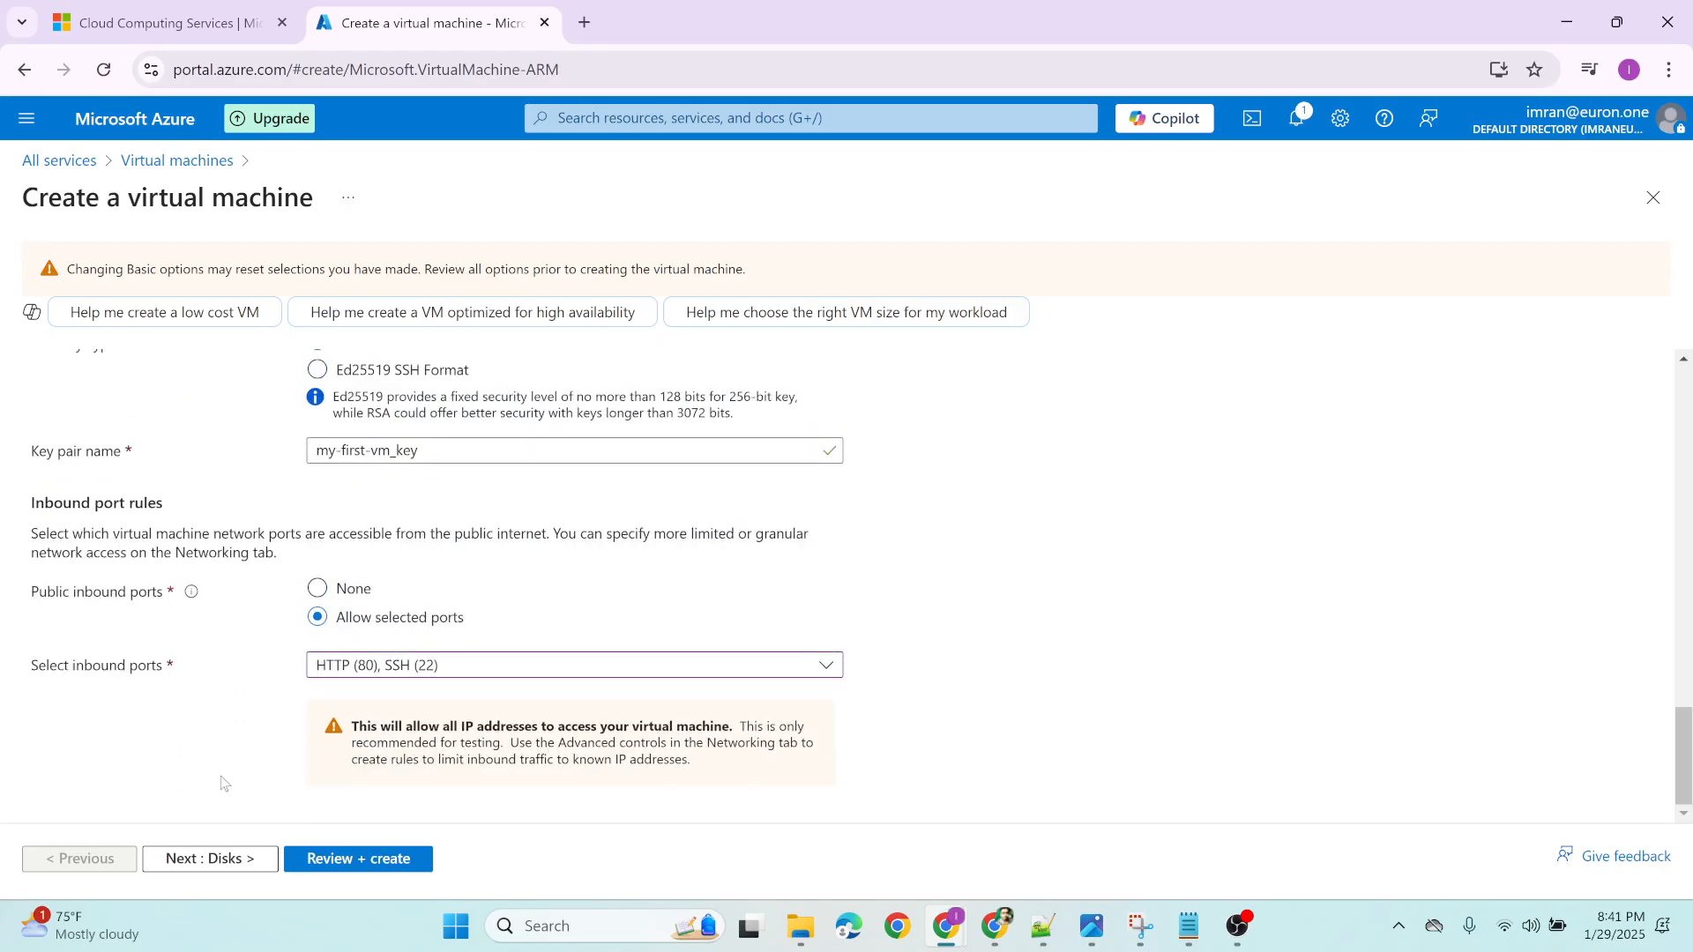
{"action": "scroll", "coordinate": [100, 524], "scroll_direction": "up", "scroll_amount": 5}
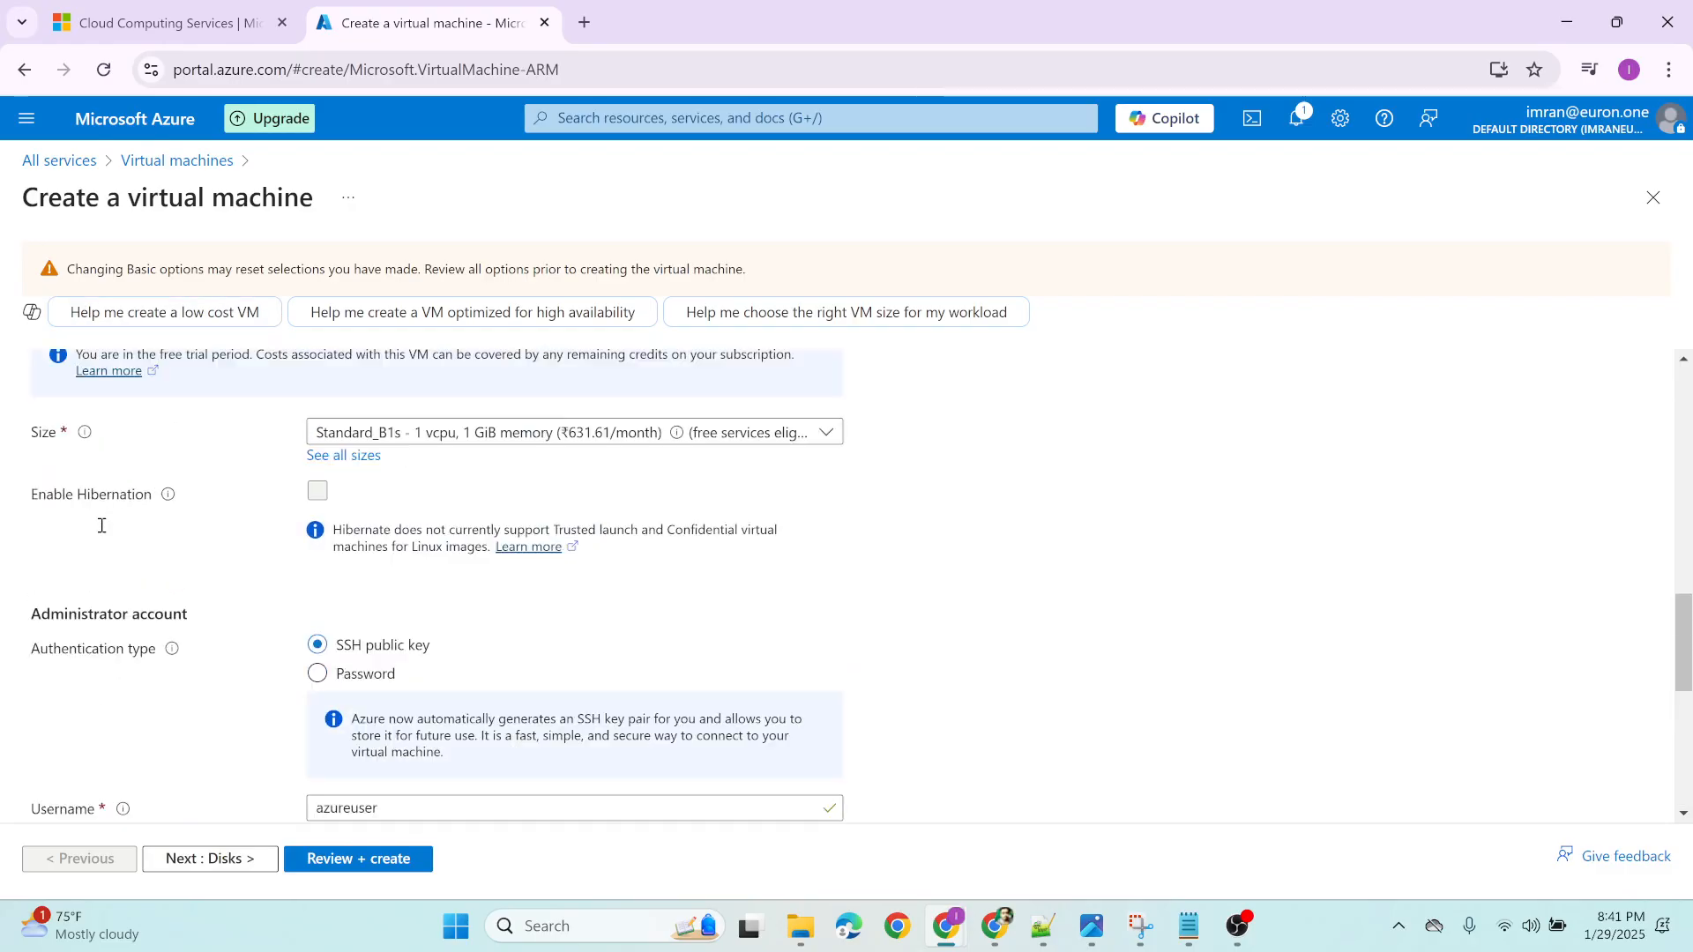
{"action": "scroll", "coordinate": [106, 564], "scroll_direction": "down", "scroll_amount": 5}
{"action": "left_click", "coordinate": [218, 871]}
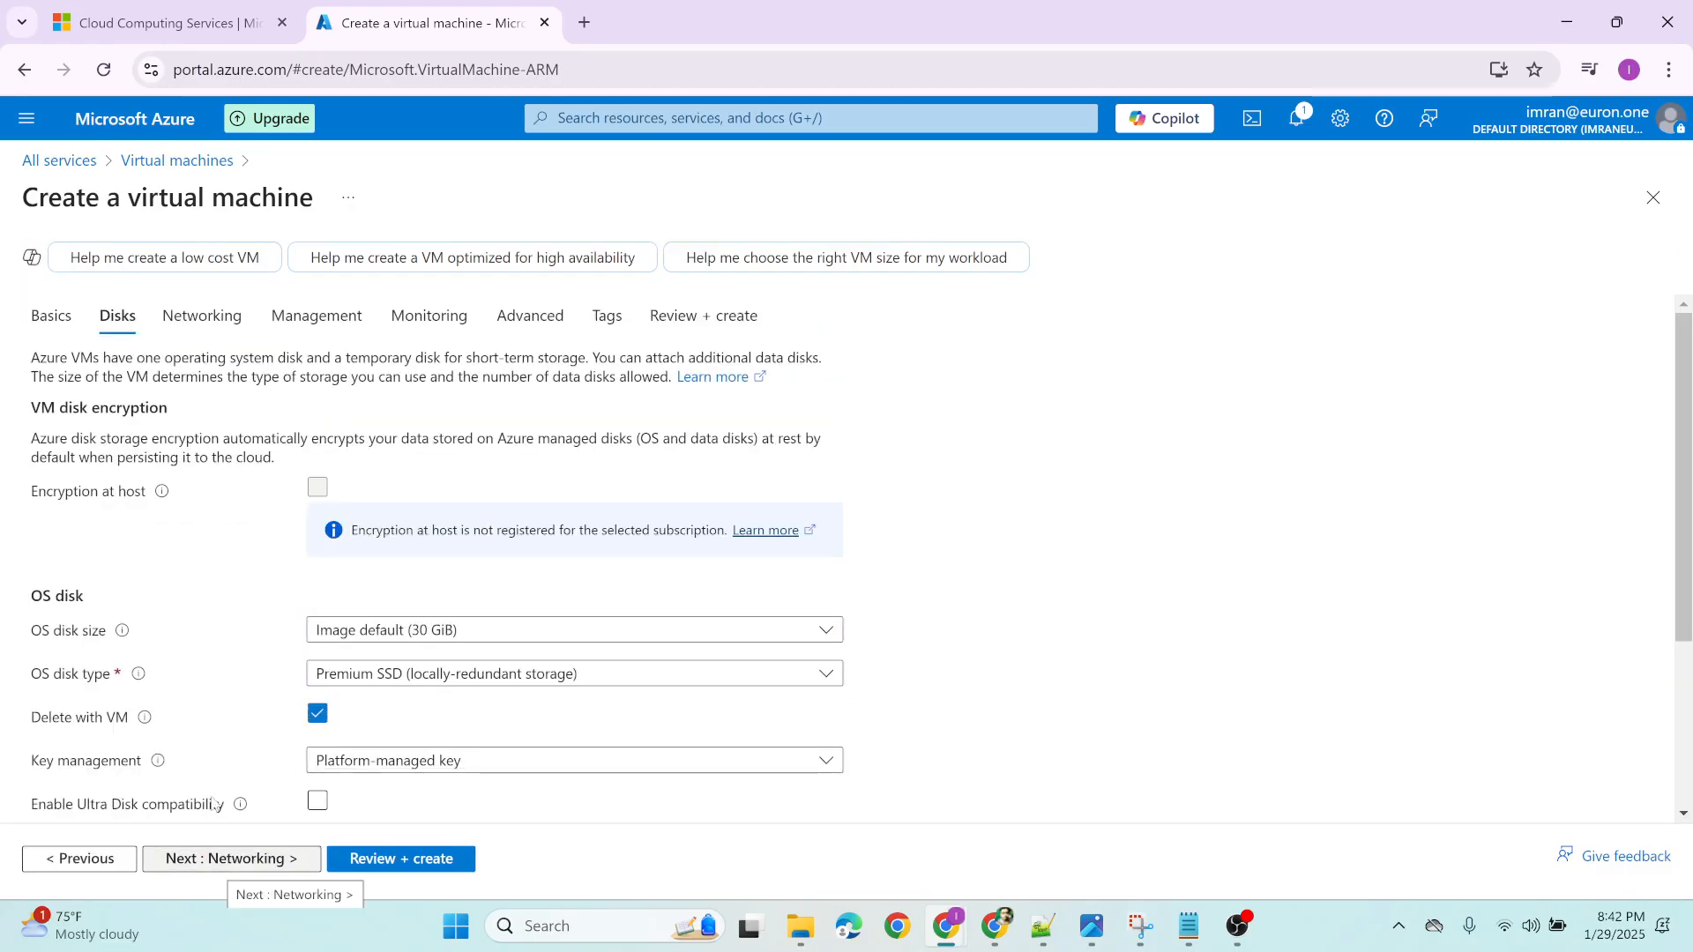
Review the OS disk and data disk options, keep the defaults, and proceed to the networking settings
{"action": "scroll", "coordinate": [181, 617], "scroll_direction": "down", "scroll_amount": 2}
{"action": "scroll", "coordinate": [193, 580], "scroll_direction": "down", "scroll_amount": 2}
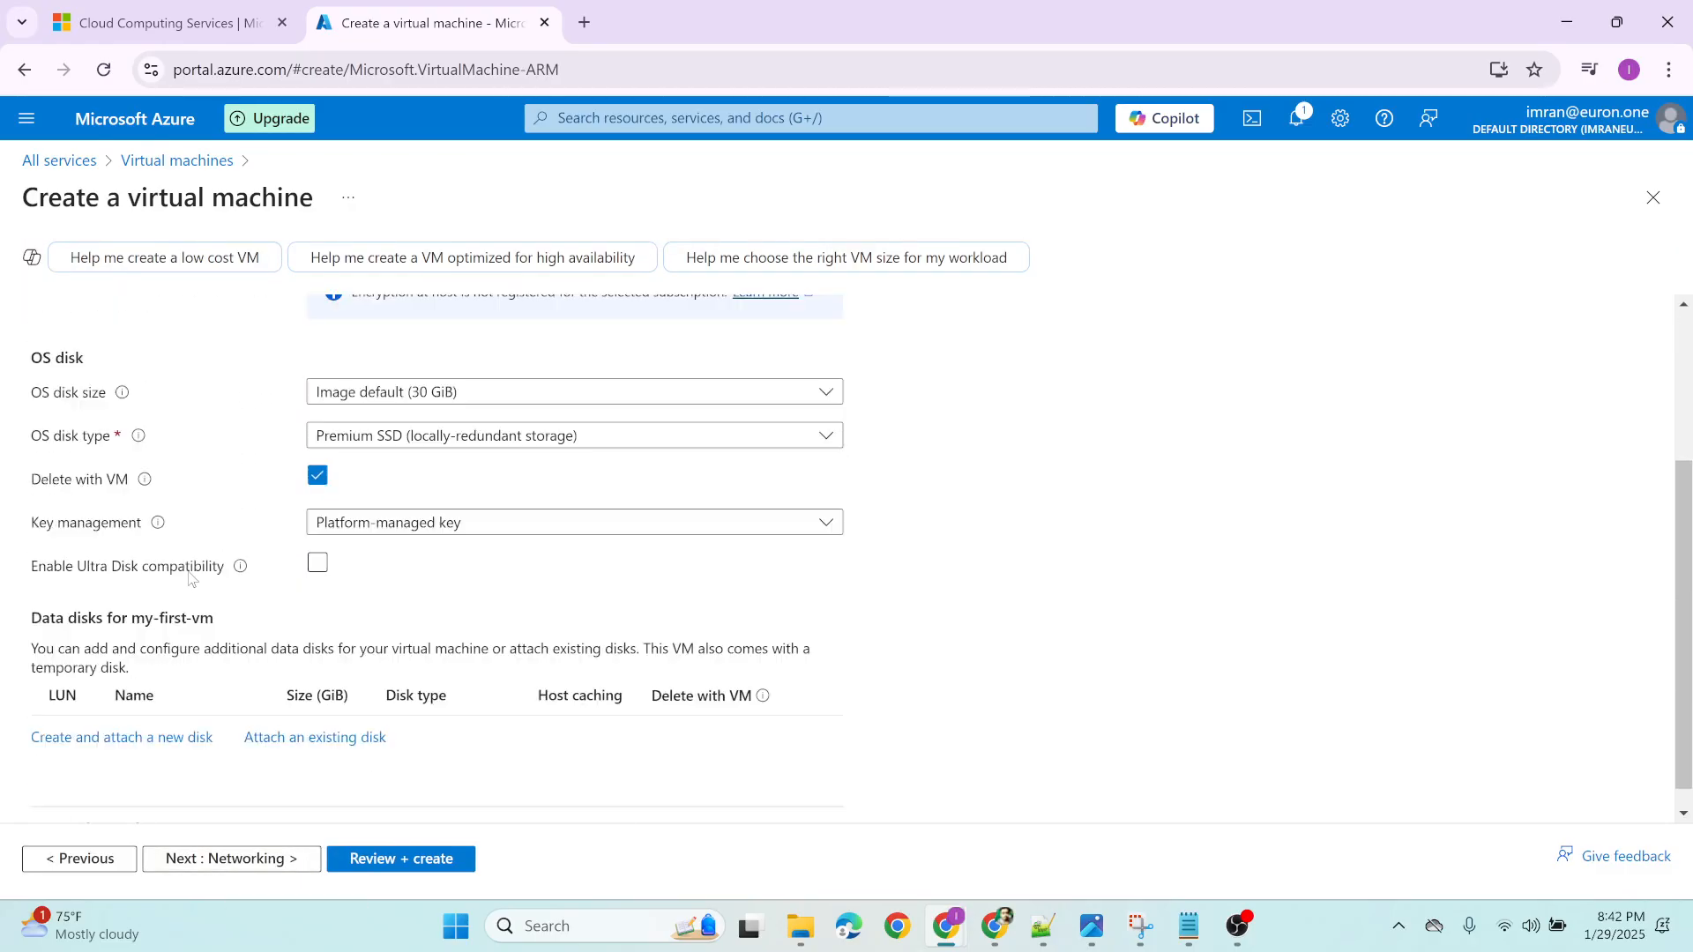
{"action": "scroll", "coordinate": [198, 581], "scroll_direction": "up", "scroll_amount": 2}
{"action": "scroll", "coordinate": [198, 585], "scroll_direction": "up", "scroll_amount": 1}
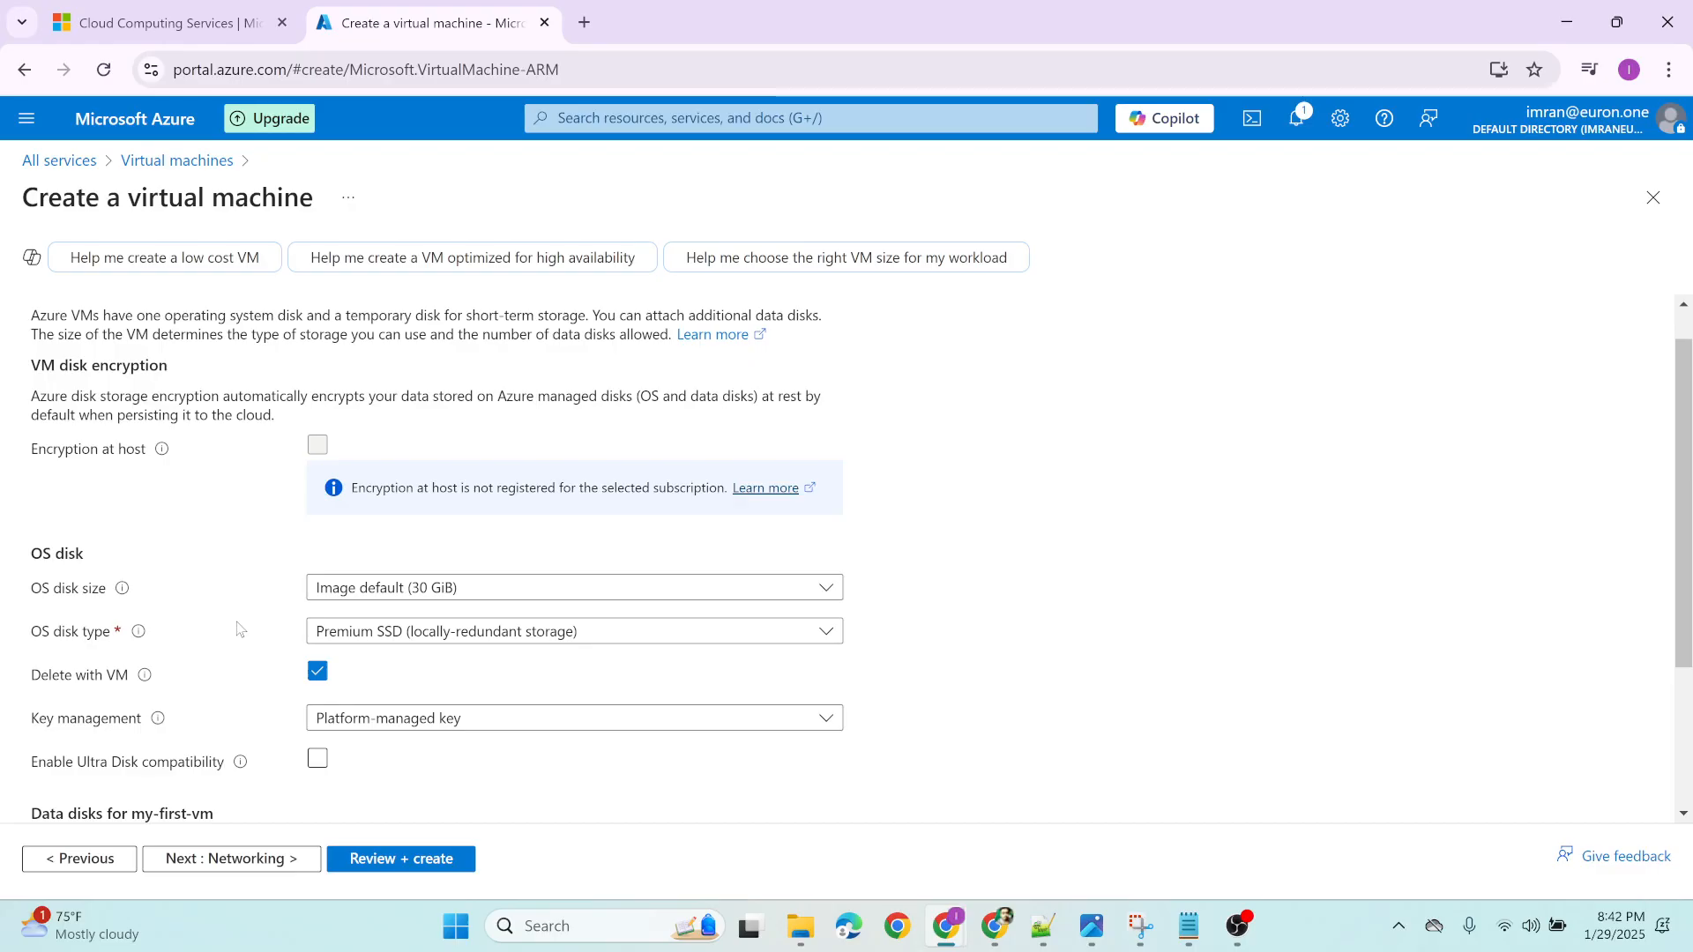
{"action": "scroll", "coordinate": [238, 629], "scroll_direction": "down", "scroll_amount": 3}
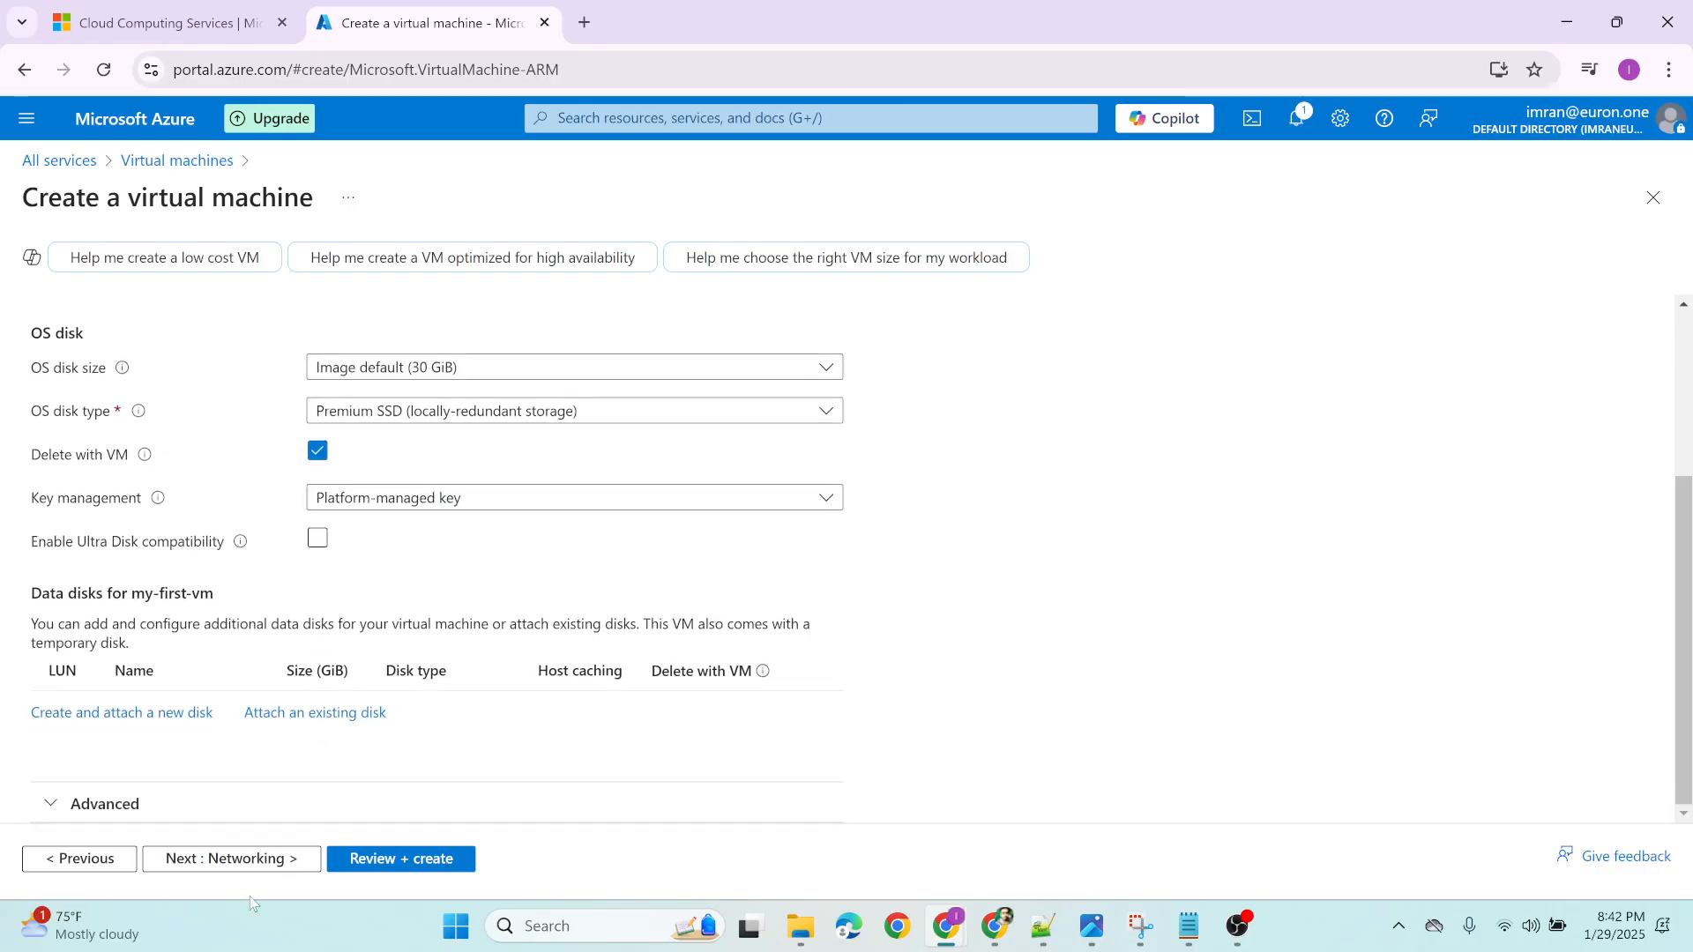
{"action": "left_click", "coordinate": [244, 859]}
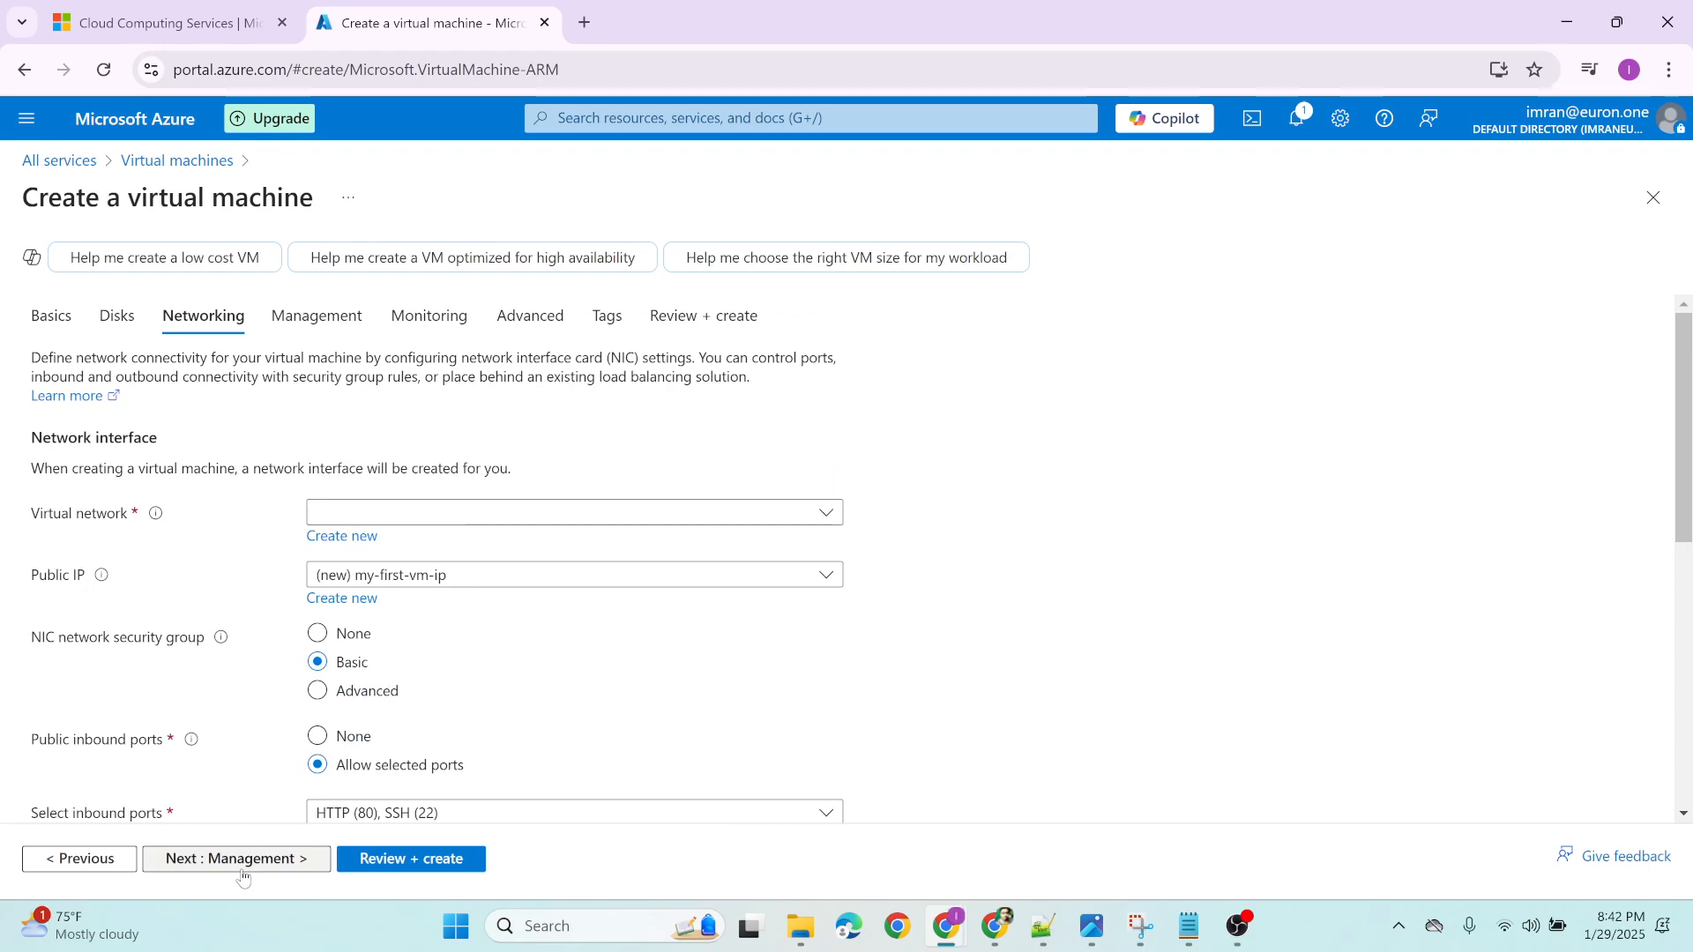
Examine the networking settings, from virtual network and public IP to inbound ports and load balancing, without changing any
{"action": "left_click", "coordinate": [388, 511]}
{"action": "left_click", "coordinate": [219, 535]}
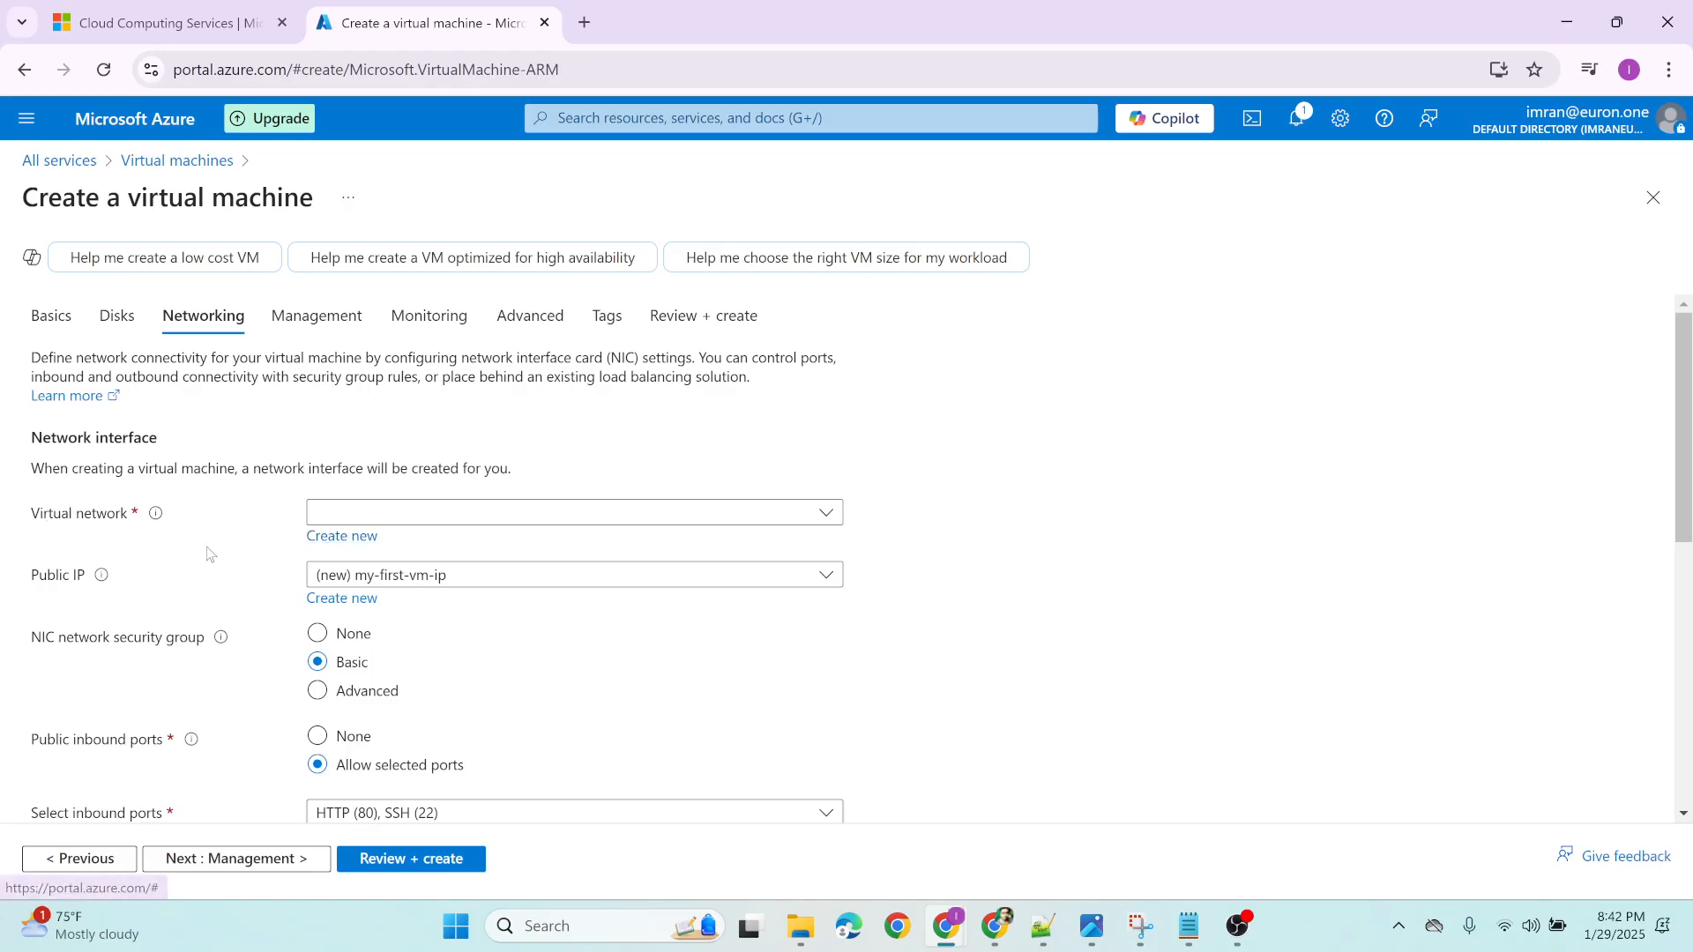
{"action": "scroll", "coordinate": [209, 552], "scroll_direction": "down", "scroll_amount": 7}
{"action": "scroll", "coordinate": [209, 551], "scroll_direction": "up", "scroll_amount": 6}
{"action": "scroll", "coordinate": [208, 552], "scroll_direction": "down", "scroll_amount": 2}
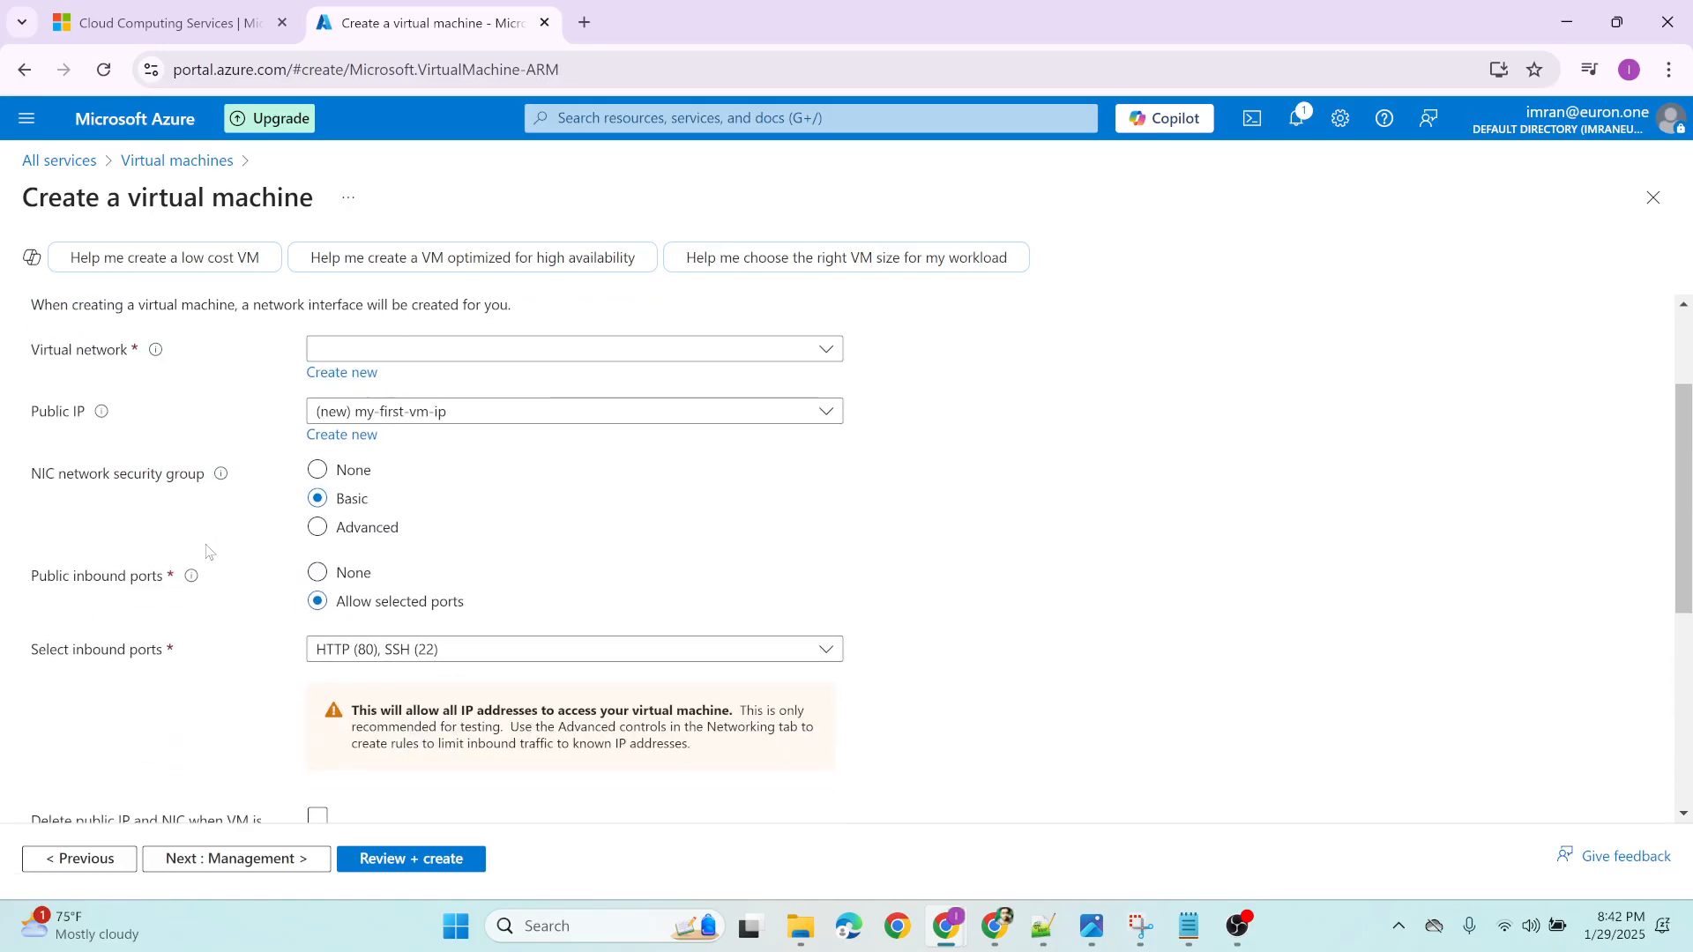
{"action": "scroll", "coordinate": [209, 552], "scroll_direction": "down", "scroll_amount": 5}
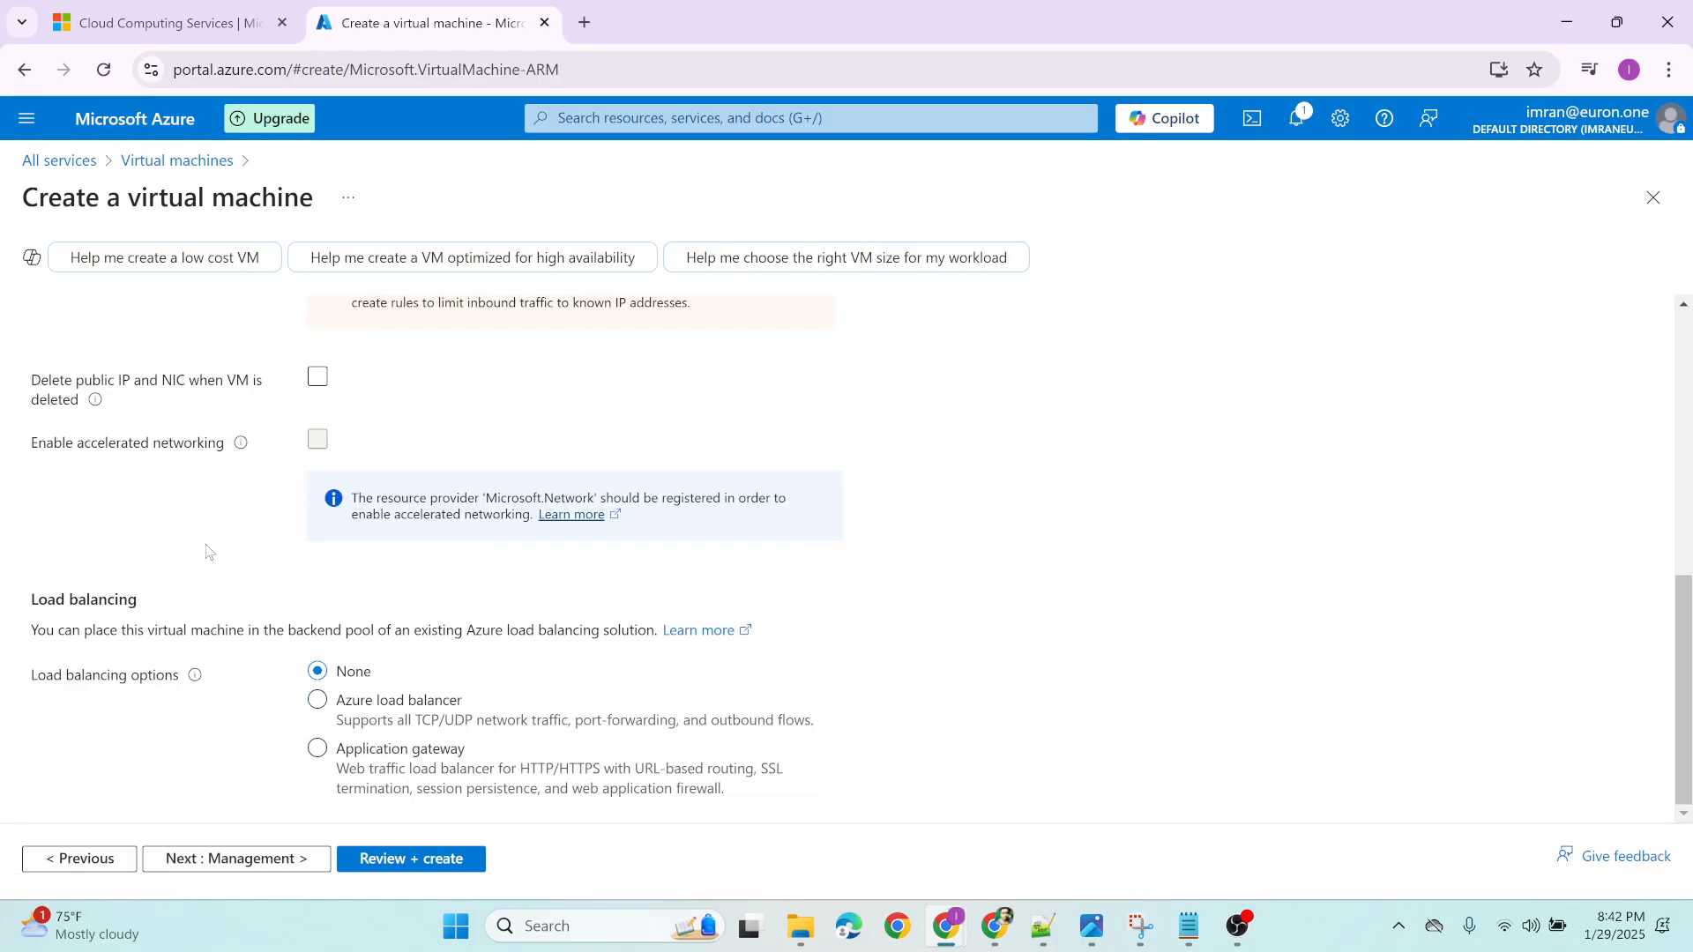
Pass over the management and monitoring settings unchanged and try to validate the virtual machine configuration
{"action": "left_click", "coordinate": [236, 861]}
{"action": "left_click", "coordinate": [236, 860]}
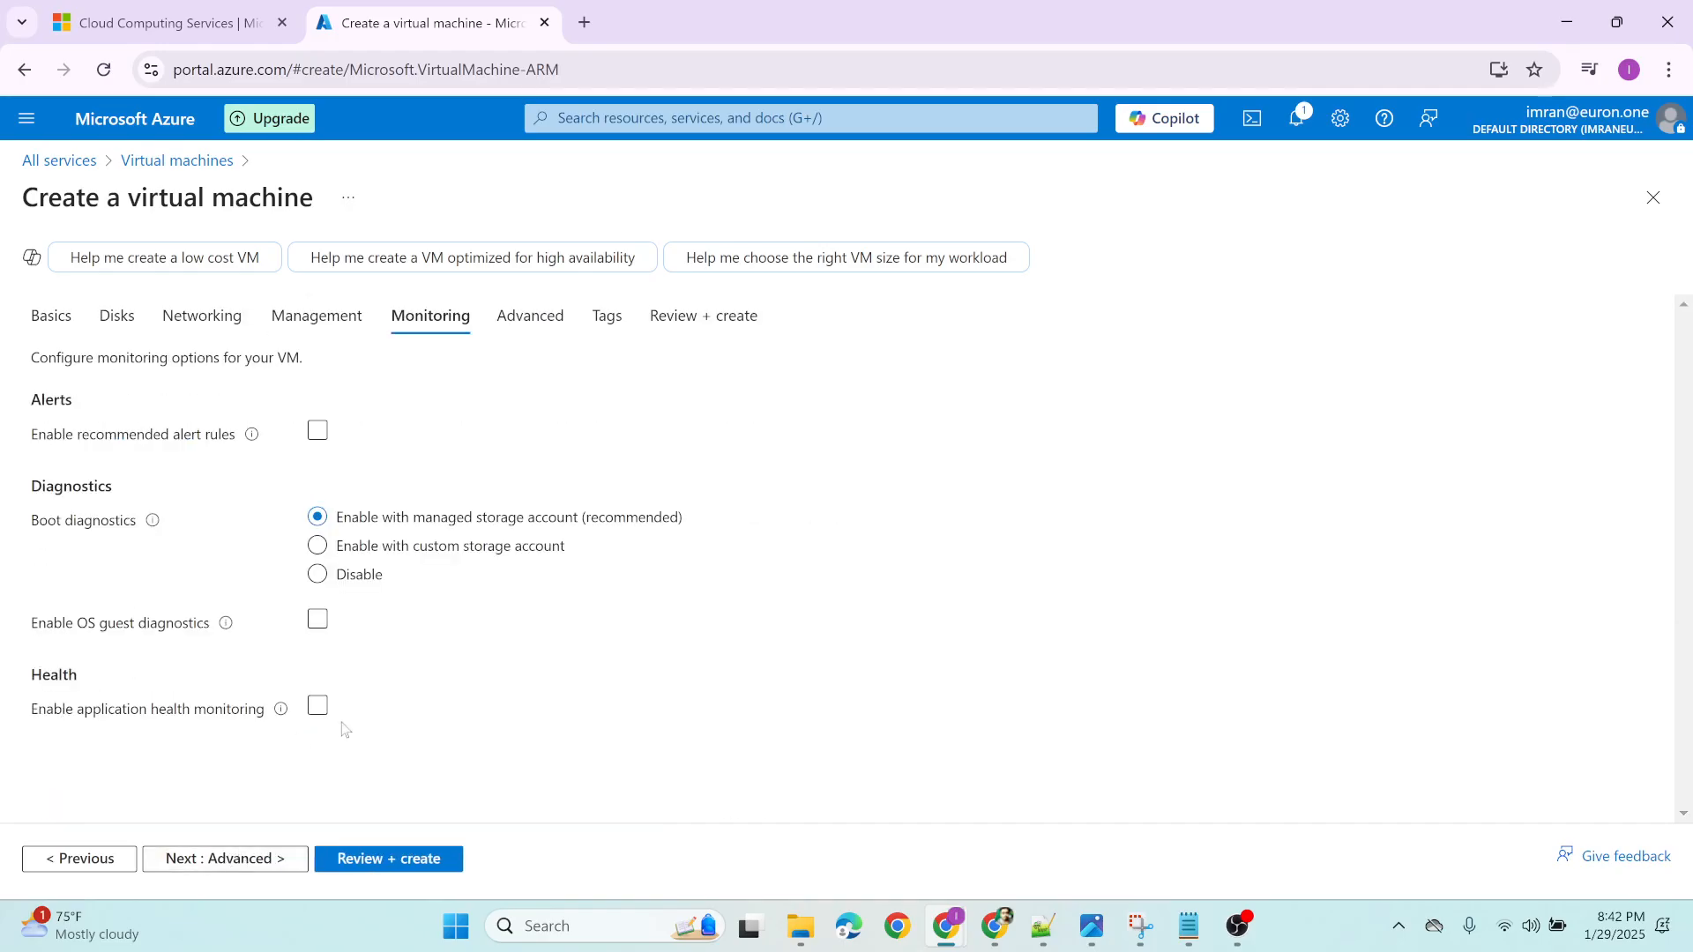
{"action": "left_click", "coordinate": [379, 855]}
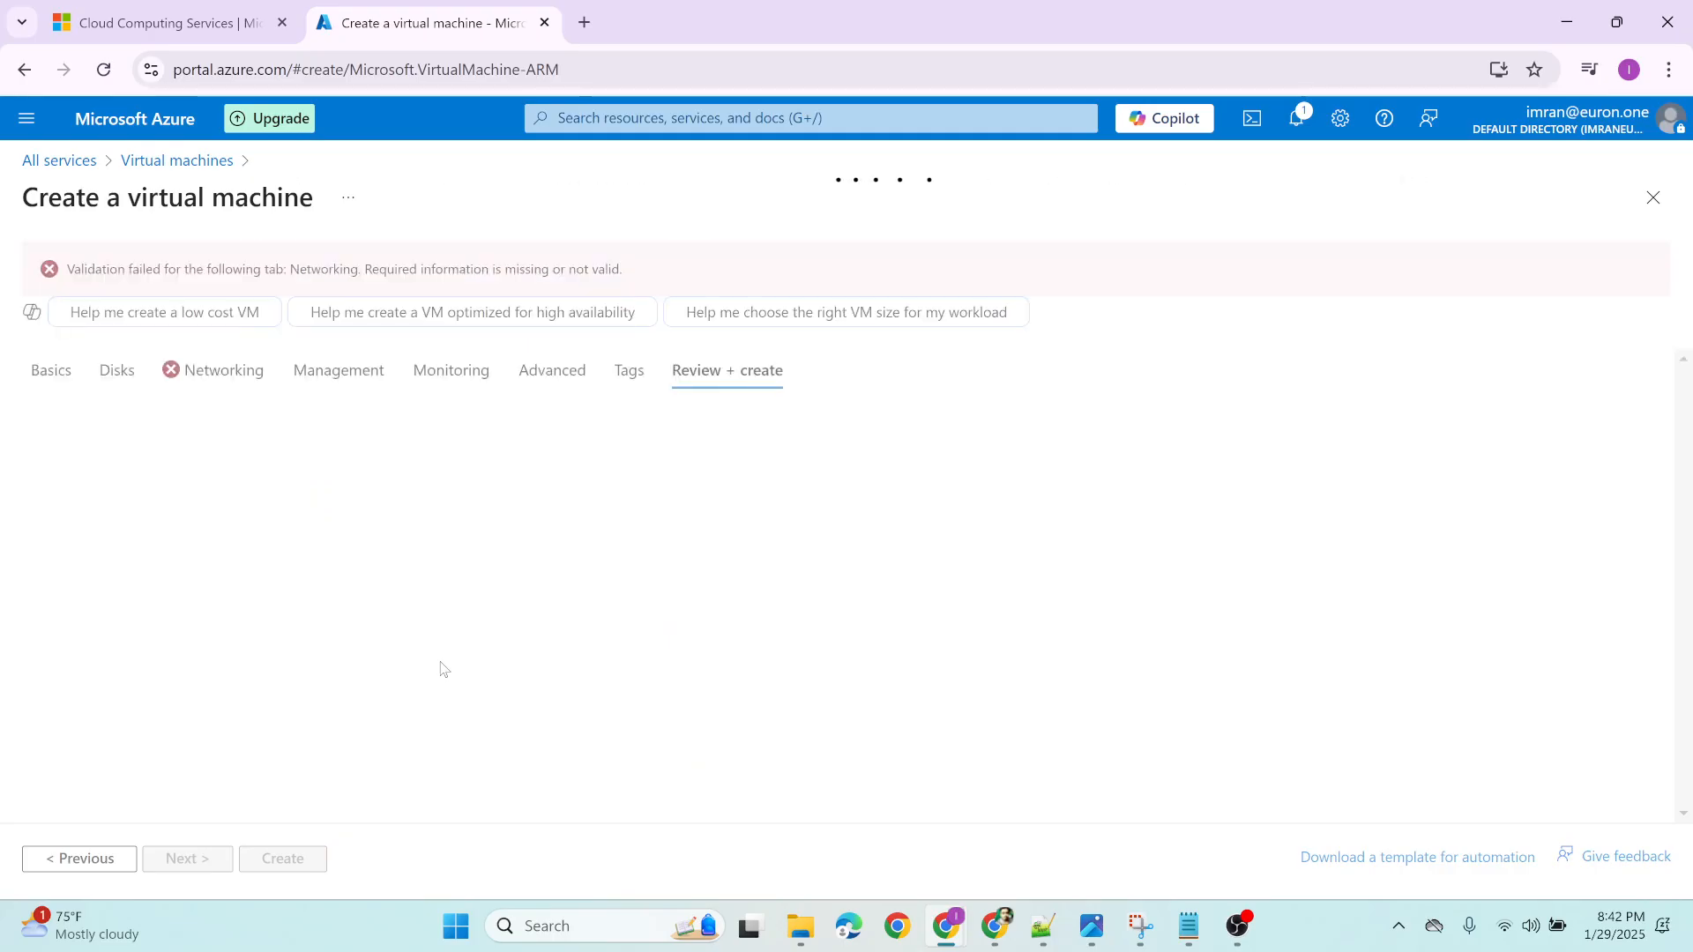
Create a new virtual network named demo-euron for the VM, keeping the default address space and subnet
{"action": "left_click", "coordinate": [216, 386]}
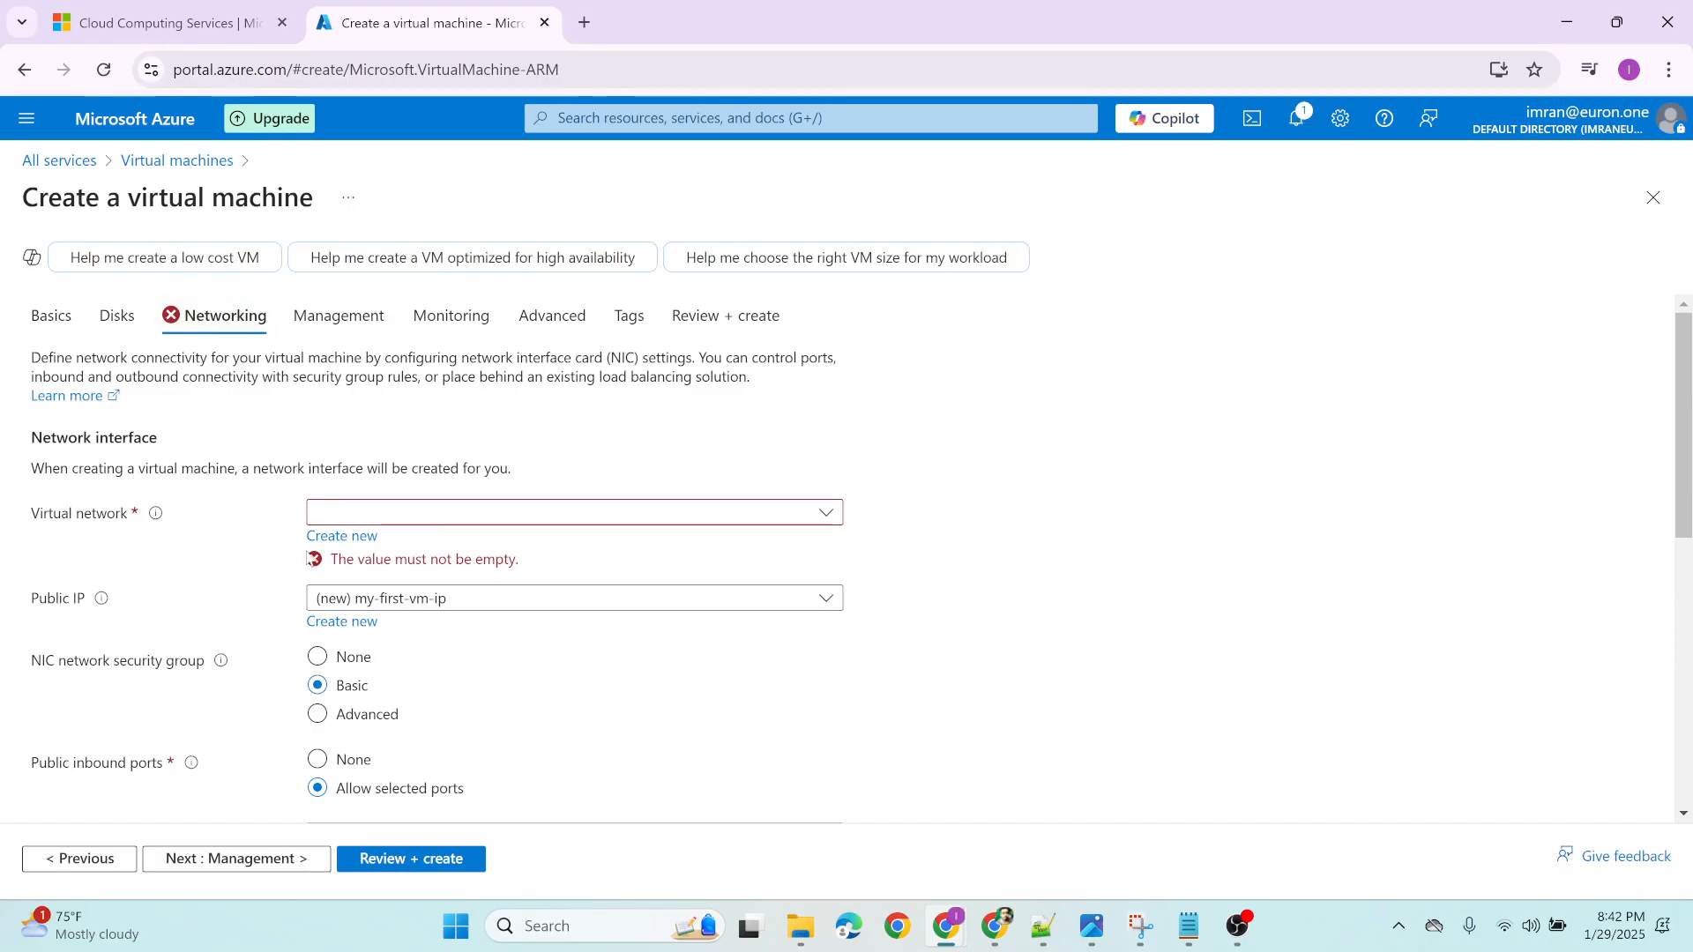
{"action": "left_click", "coordinate": [335, 547]}
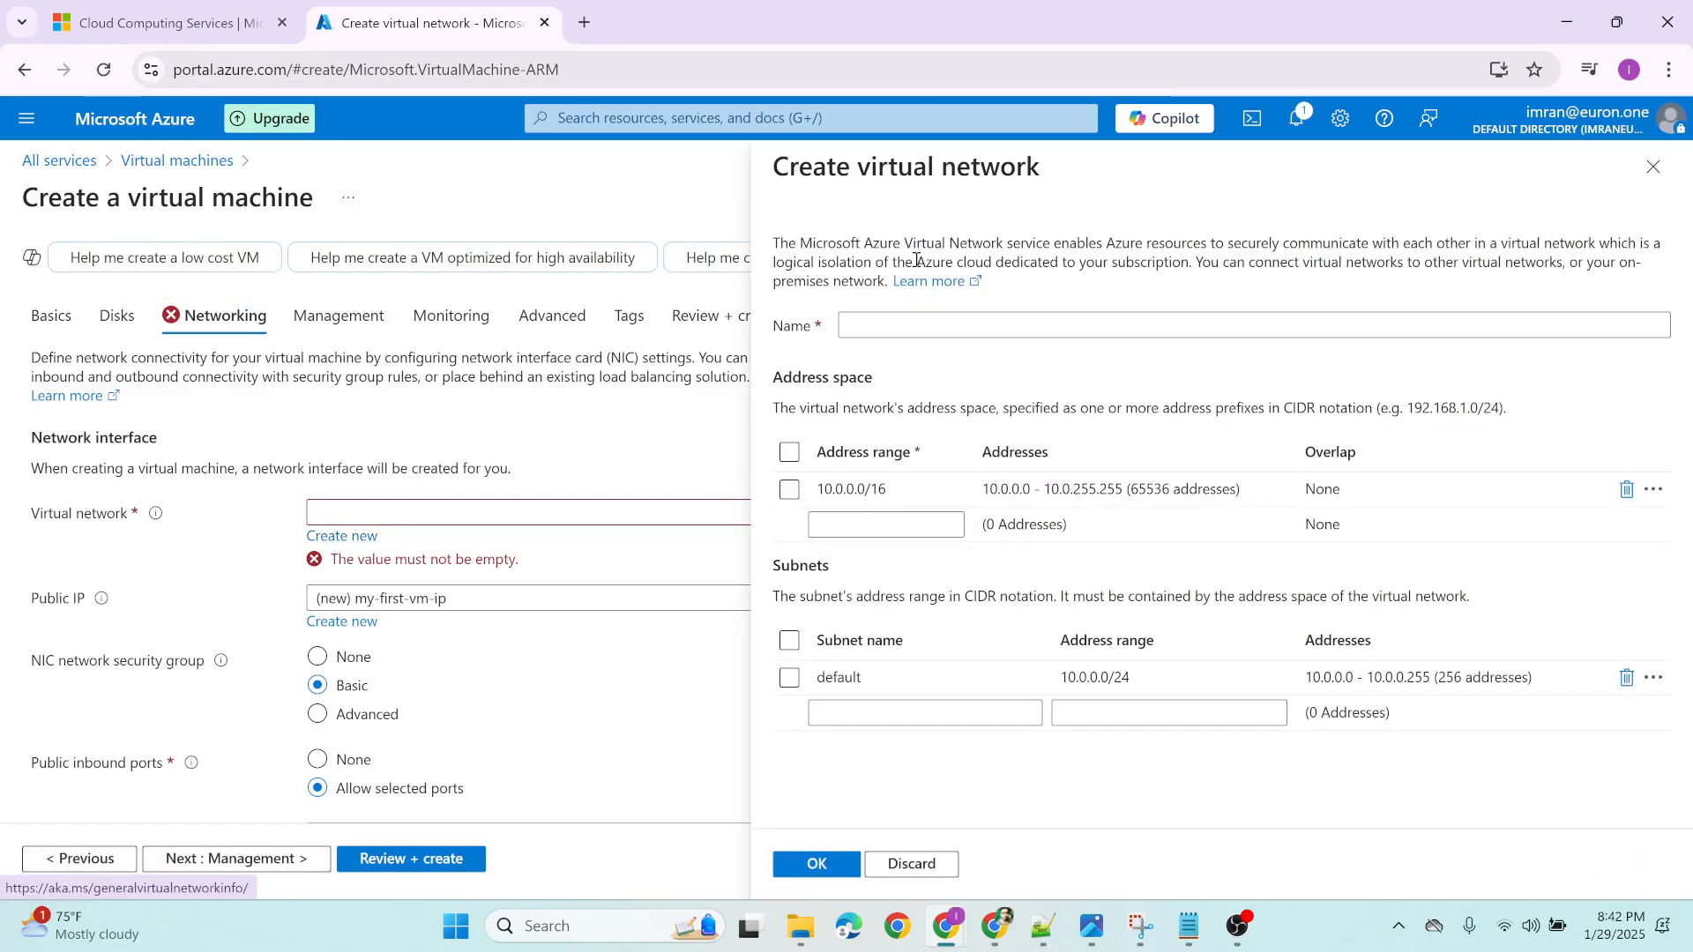
{"action": "left_click", "coordinate": [876, 327]}
{"action": "type", "text": "d"}
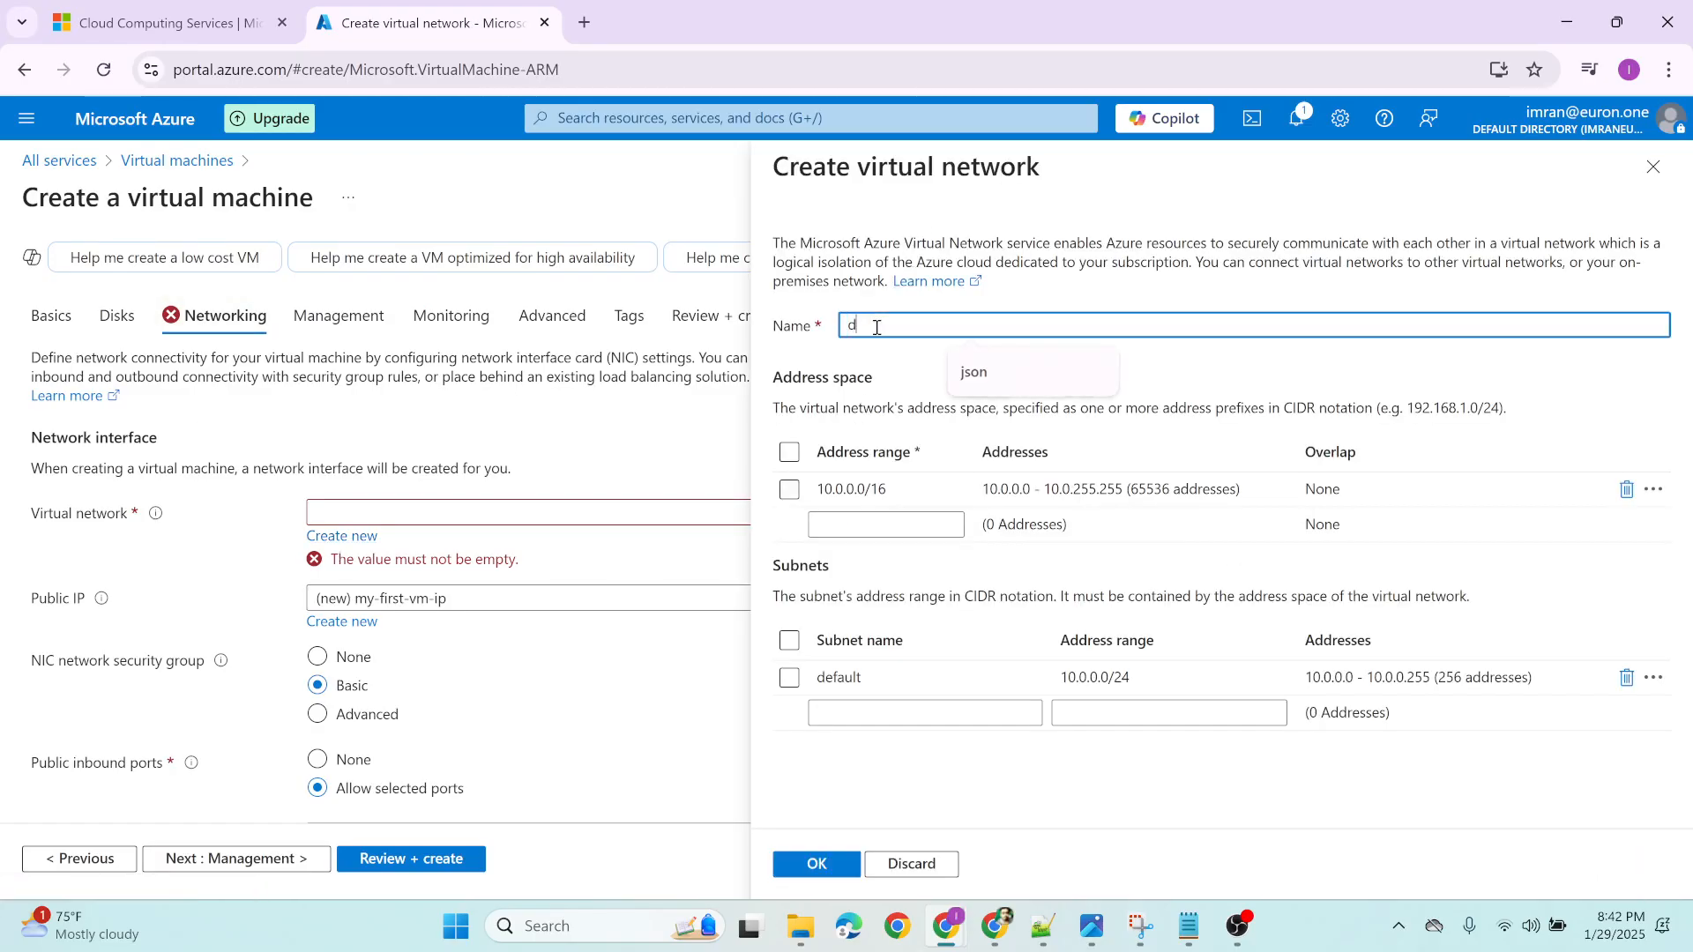
{"action": "type", "text": "emo-euron"}
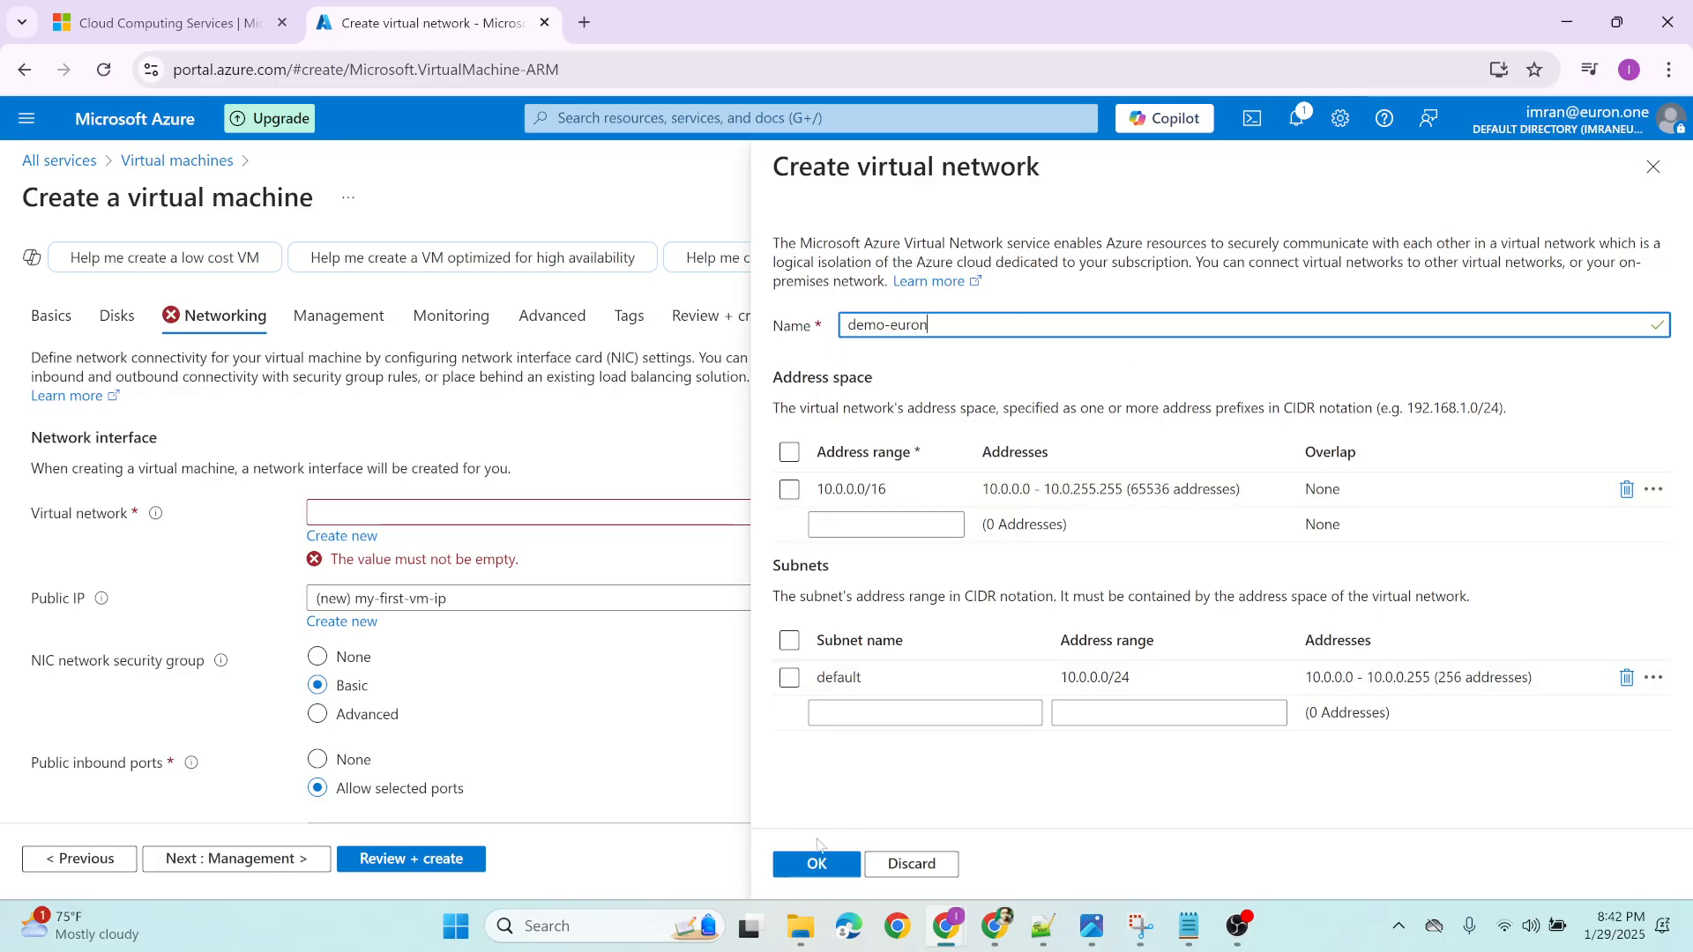
{"action": "left_click", "coordinate": [816, 863]}
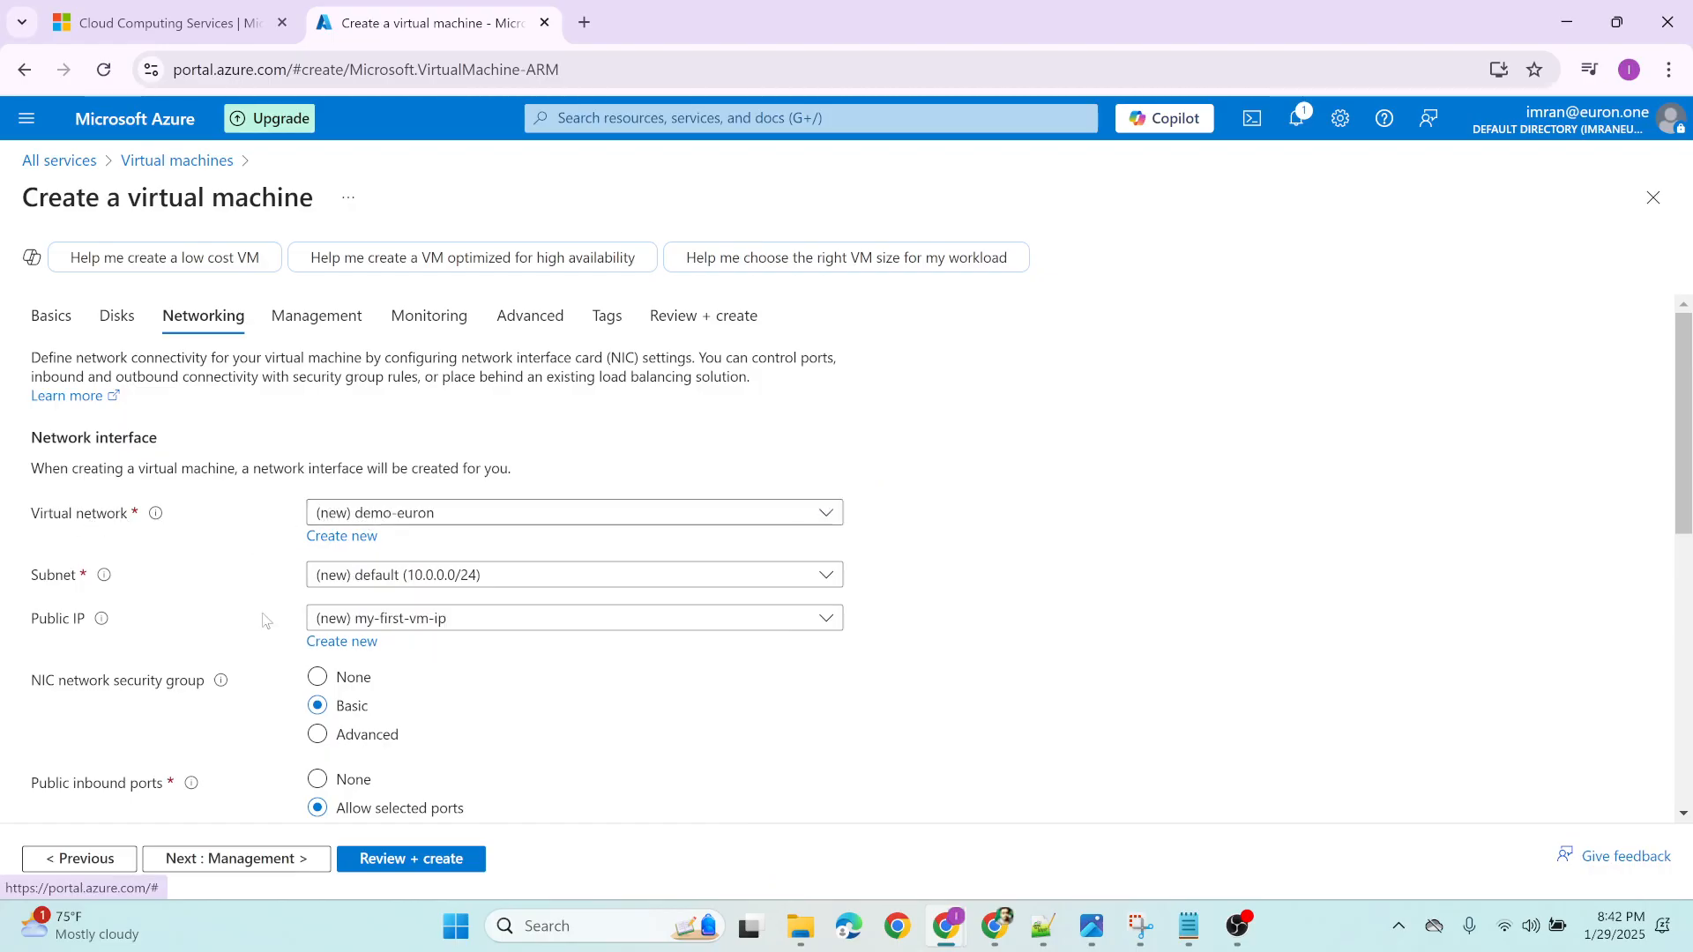
Validate the completed virtual machine configuration and look over its pricing and terms summary
{"action": "scroll", "coordinate": [263, 620], "scroll_direction": "down", "scroll_amount": 7}
{"action": "left_click", "coordinate": [429, 857]}
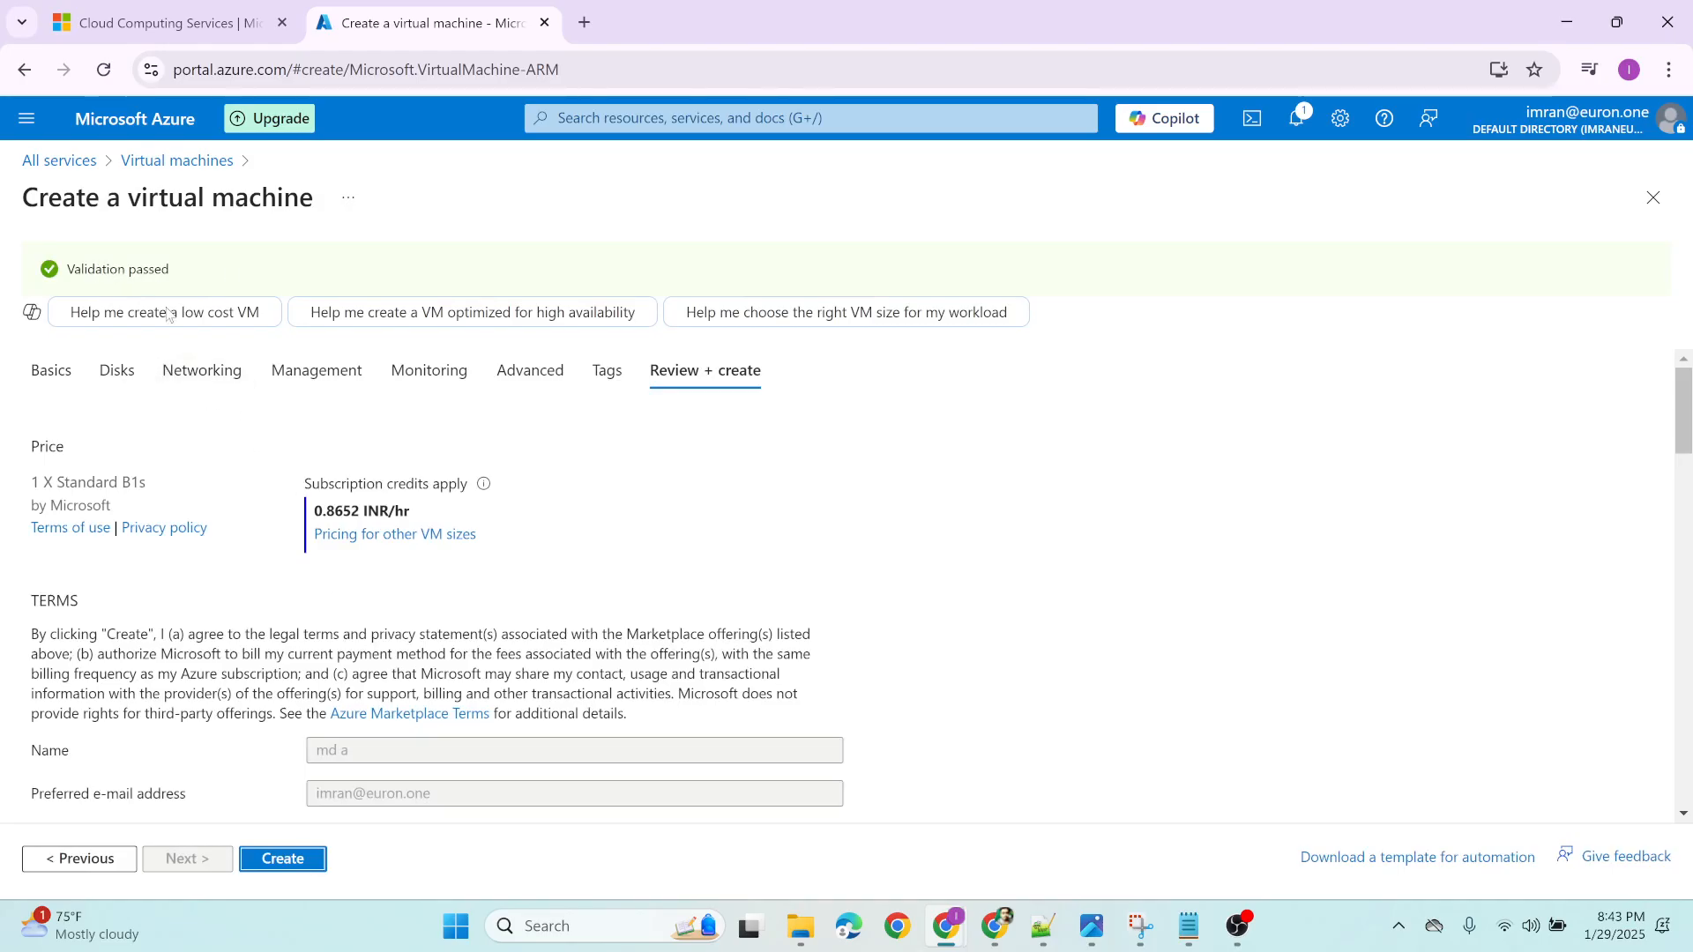
{"action": "scroll", "coordinate": [340, 605], "scroll_direction": "down", "scroll_amount": 2}
{"action": "scroll", "coordinate": [230, 656], "scroll_direction": "up", "scroll_amount": 2}
Create the virtual machine, generating its SSH key pair and downloading the private key file my-first-vm_key.pem
{"action": "left_click", "coordinate": [282, 858]}
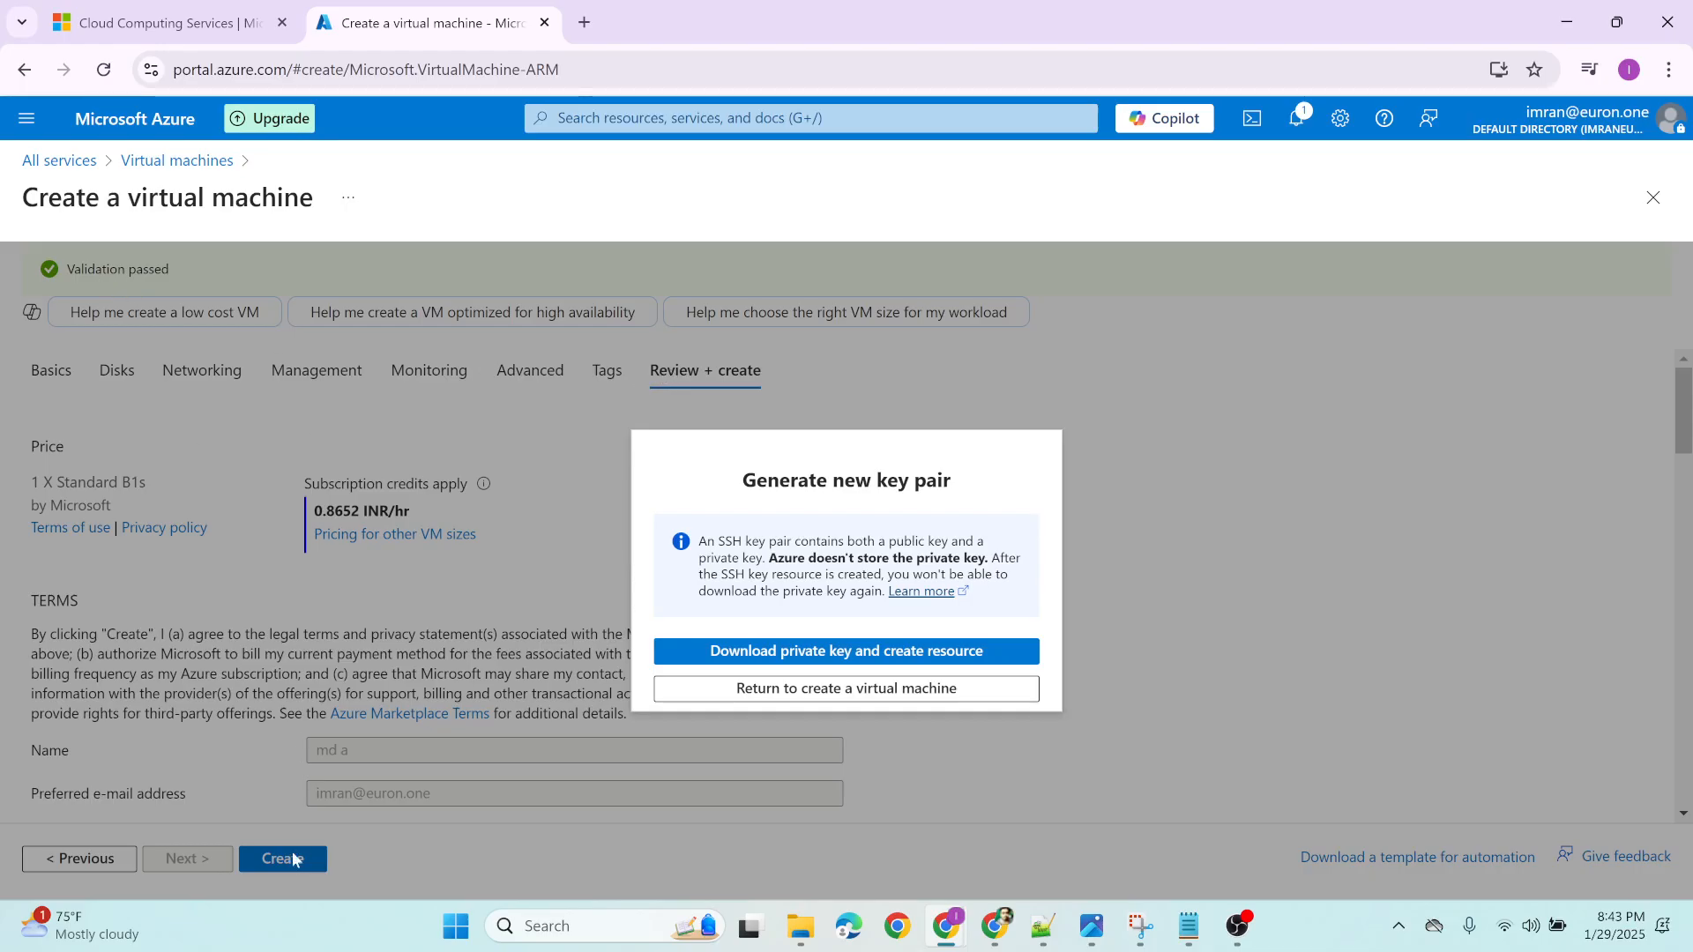
{"action": "left_click", "coordinate": [825, 654]}
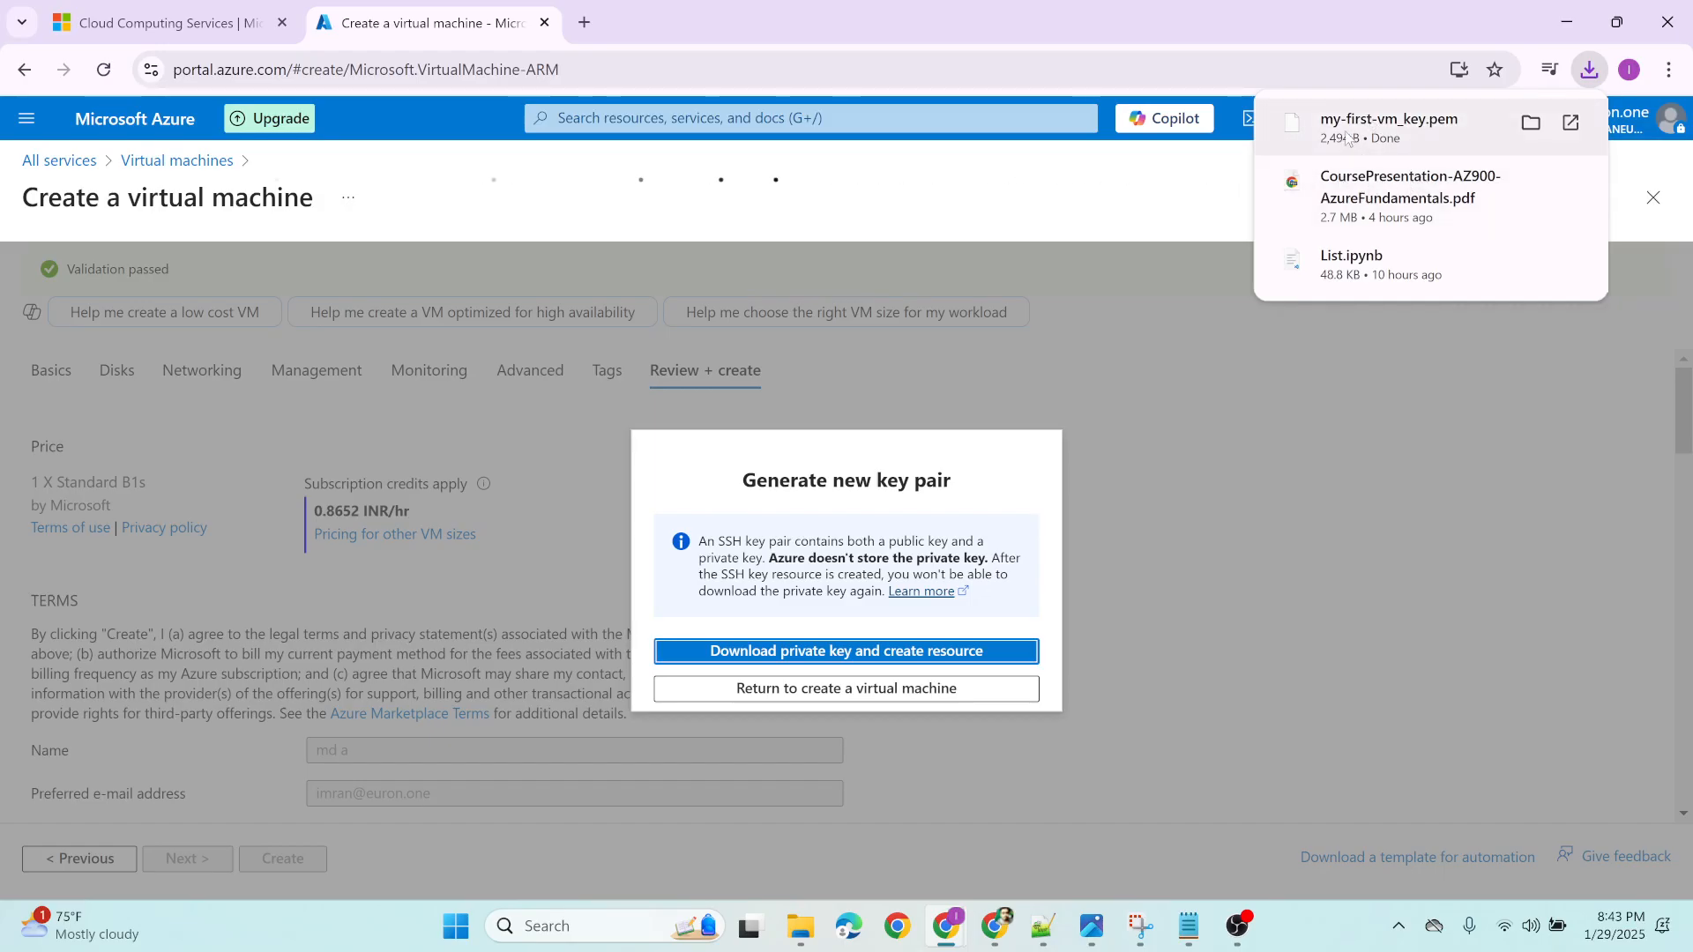
{"action": "left_click", "coordinate": [1541, 474]}
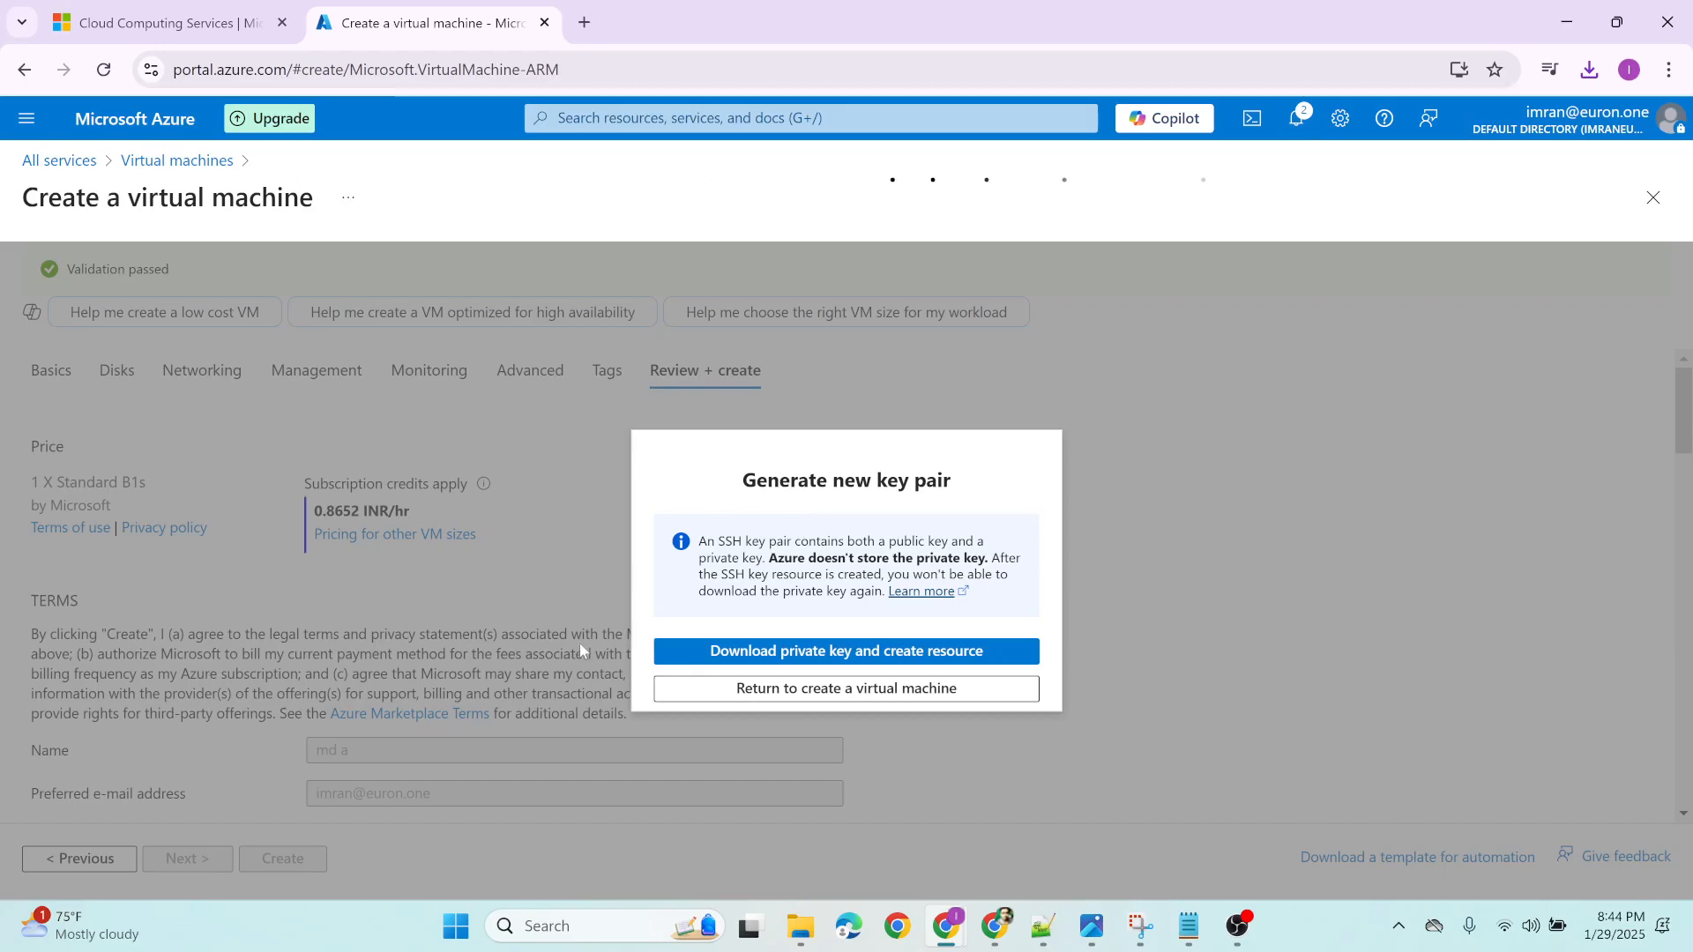
{"action": "left_click", "coordinate": [775, 655]}
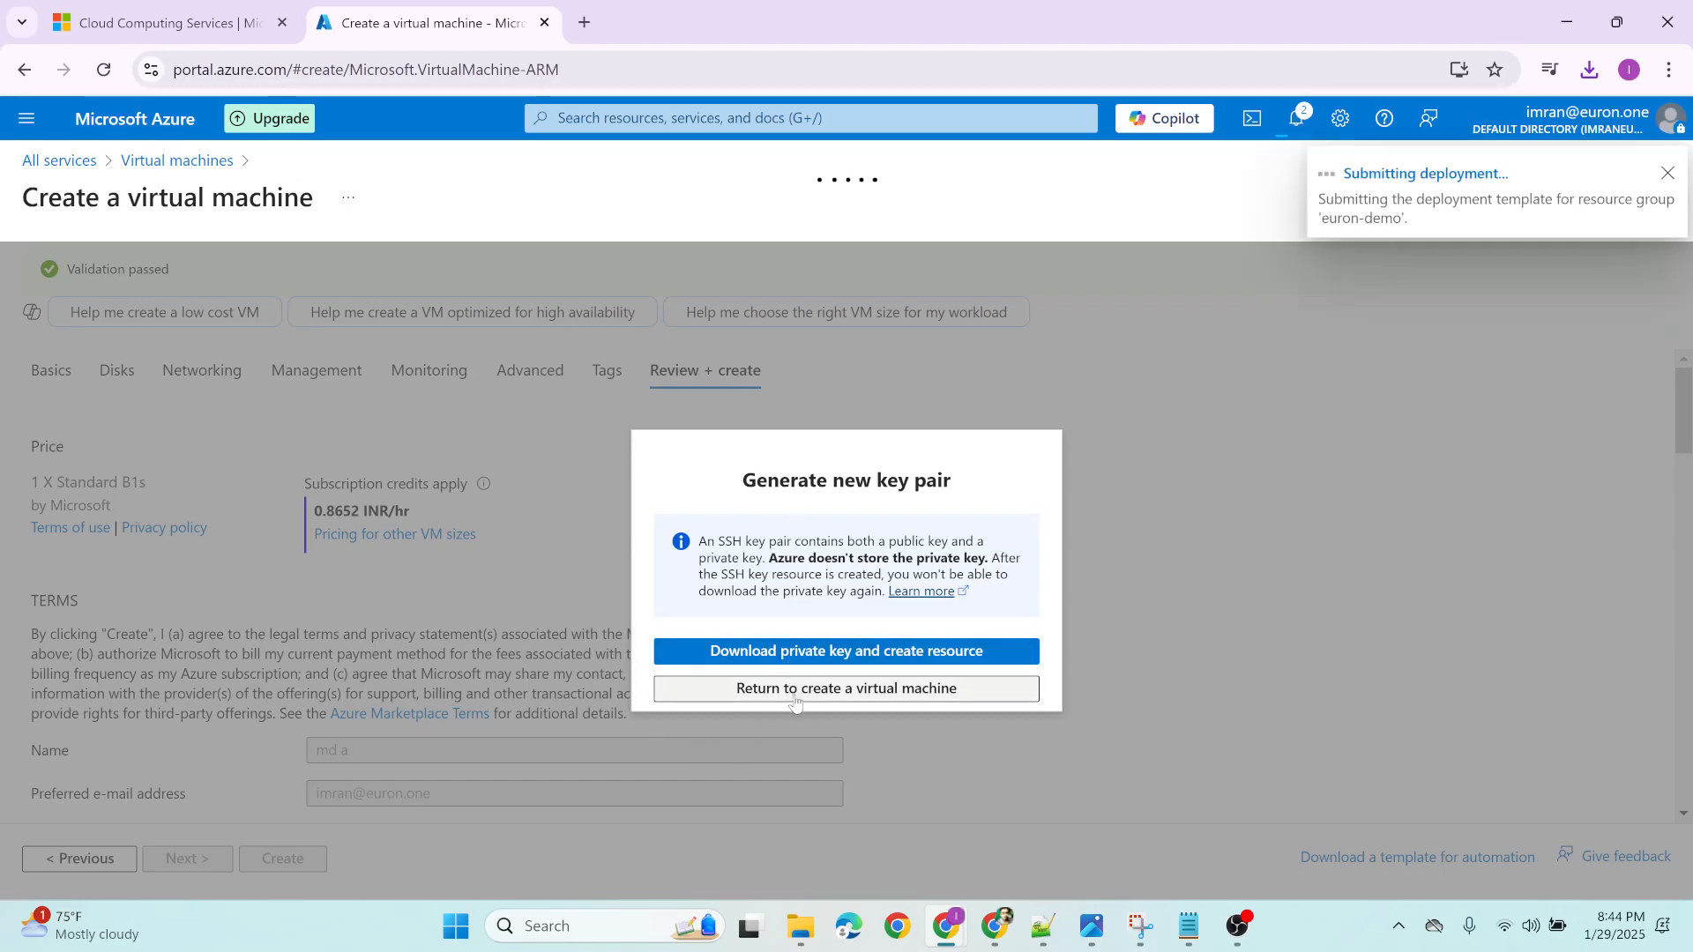
{"action": "left_click", "coordinate": [793, 689]}
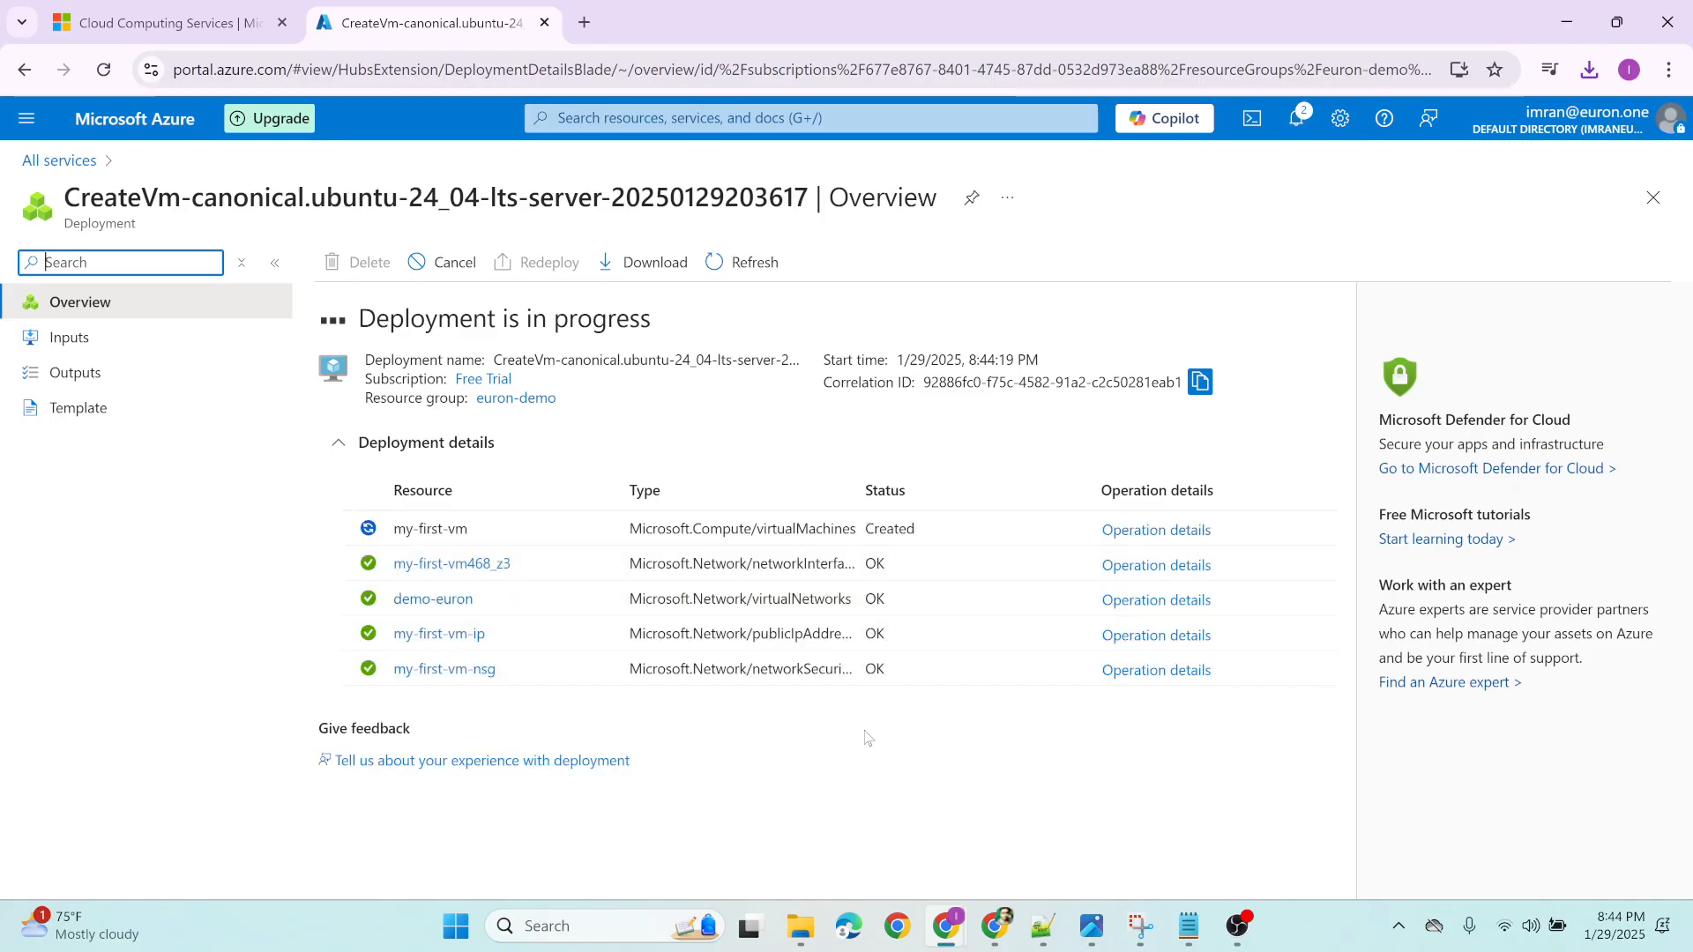
Refresh the deployment overview to check the progress of the my-first-vm deployment
{"action": "left_click", "coordinate": [743, 263]}
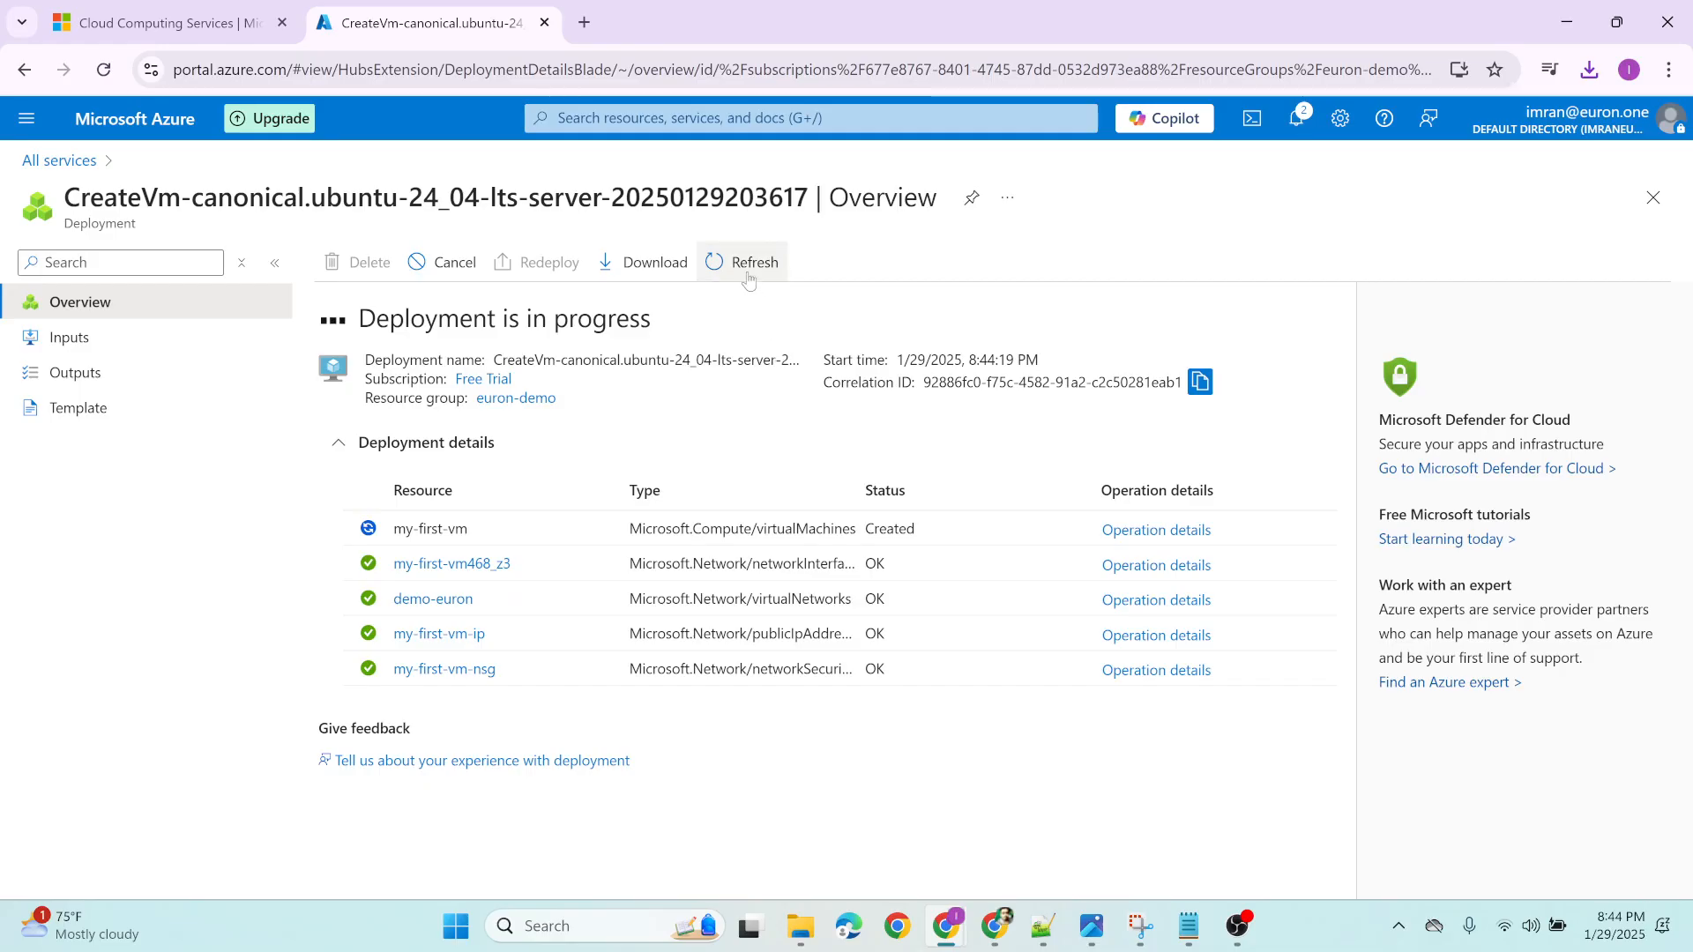
{"action": "left_click", "coordinate": [749, 280]}
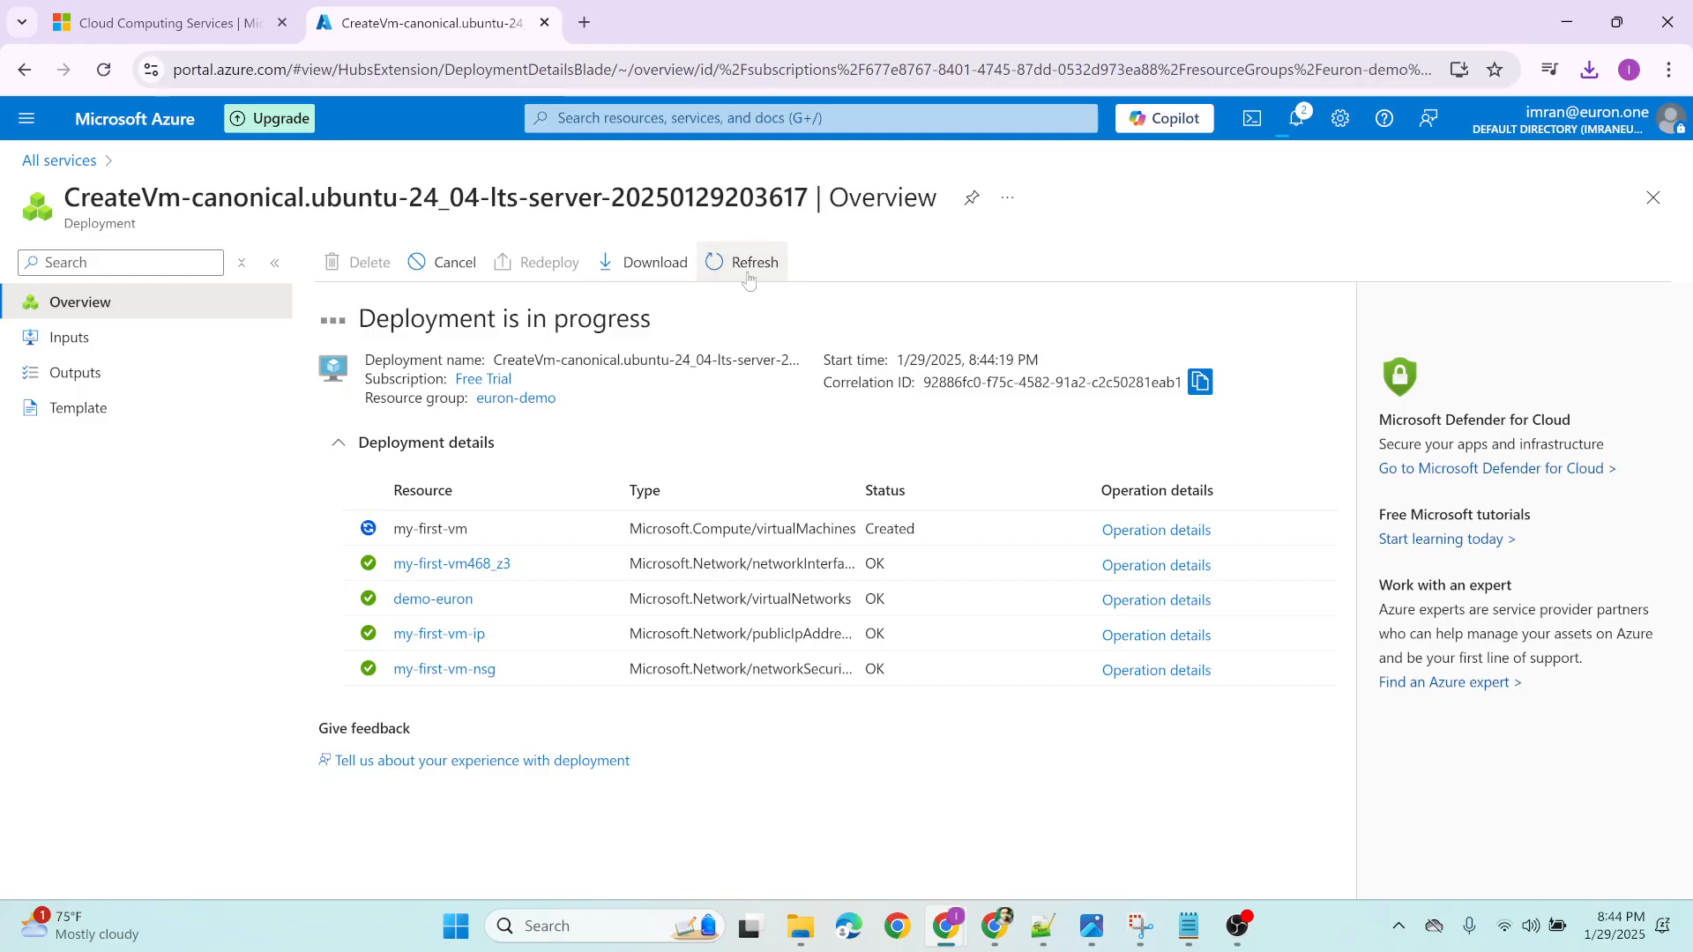